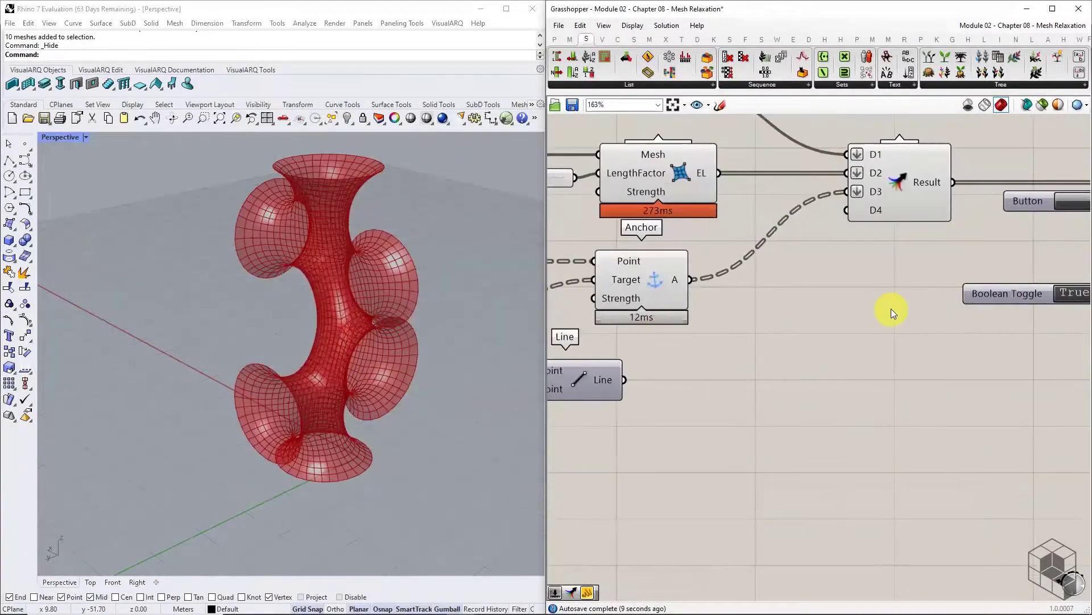
- Preview the Circle component's boundary circles and examine them at the relaxed mesh's open ends from another angle
{"action": "right_click_drag", "start_coordinate": [741, 323], "coordinate": [983, 268]}
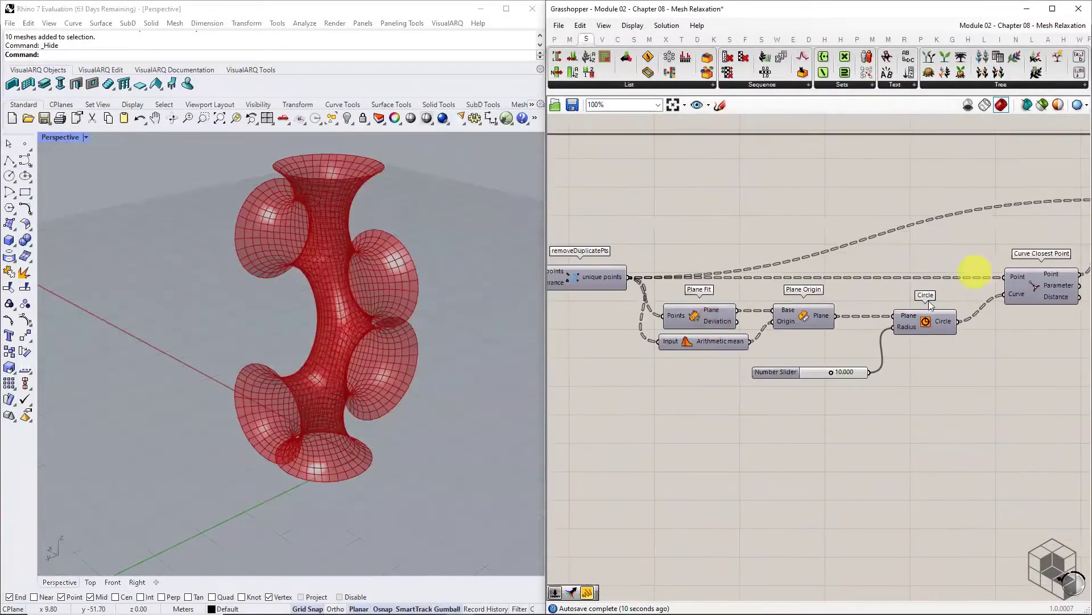
{"action": "left_click", "coordinate": [939, 327]}
{"action": "middle_click", "coordinate": [940, 323]}
{"action": "left_click", "coordinate": [961, 304]}
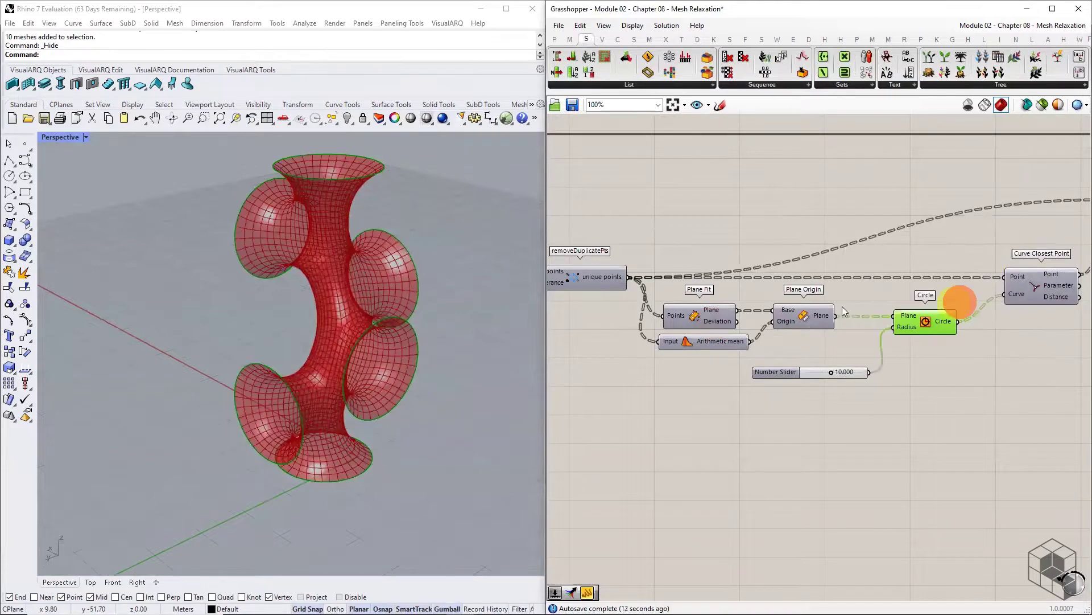
{"action": "right_click_drag", "start_coordinate": [474, 357], "coordinate": [327, 350]}
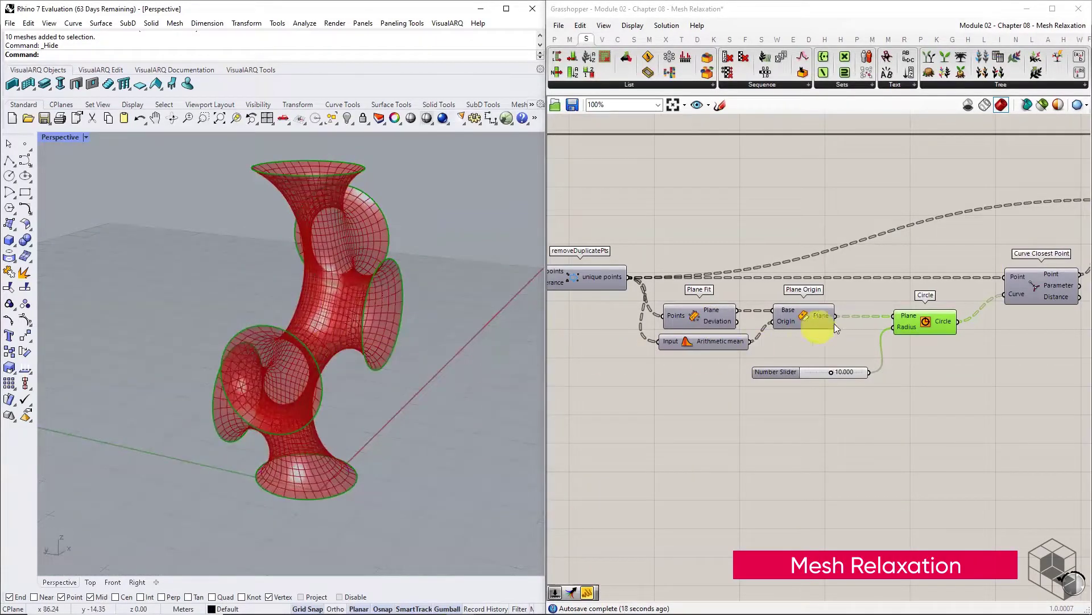
{"action": "middle_click", "coordinate": [911, 320]}
{"action": "left_click", "coordinate": [949, 286]}
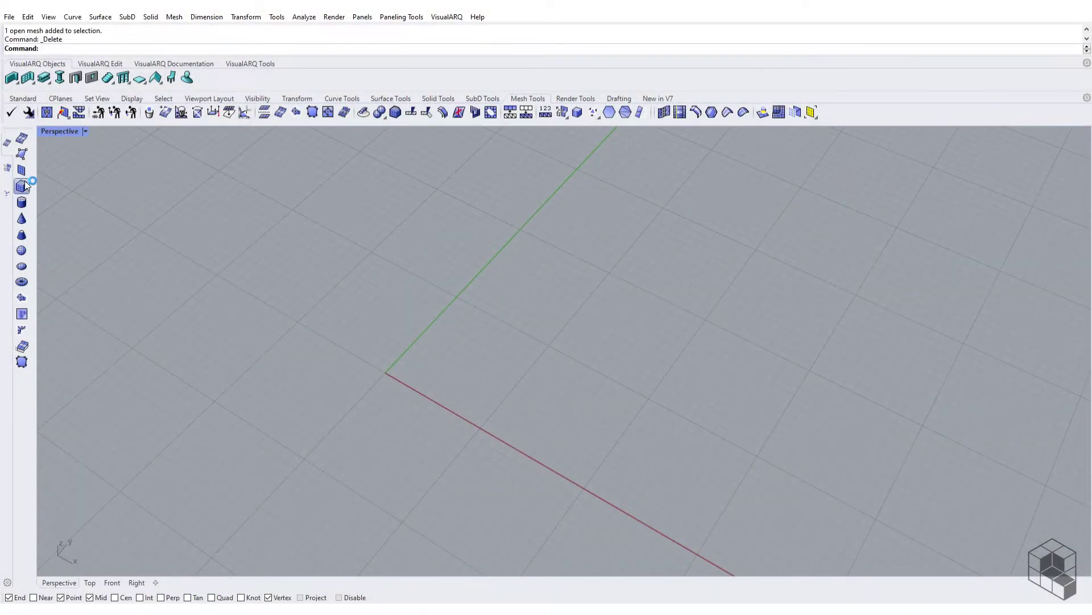
- In Rhino, create a 10 × 10 × 10 mesh box with one face per direction, its base corner at the origin
{"action": "left_click", "coordinate": [22, 186]}
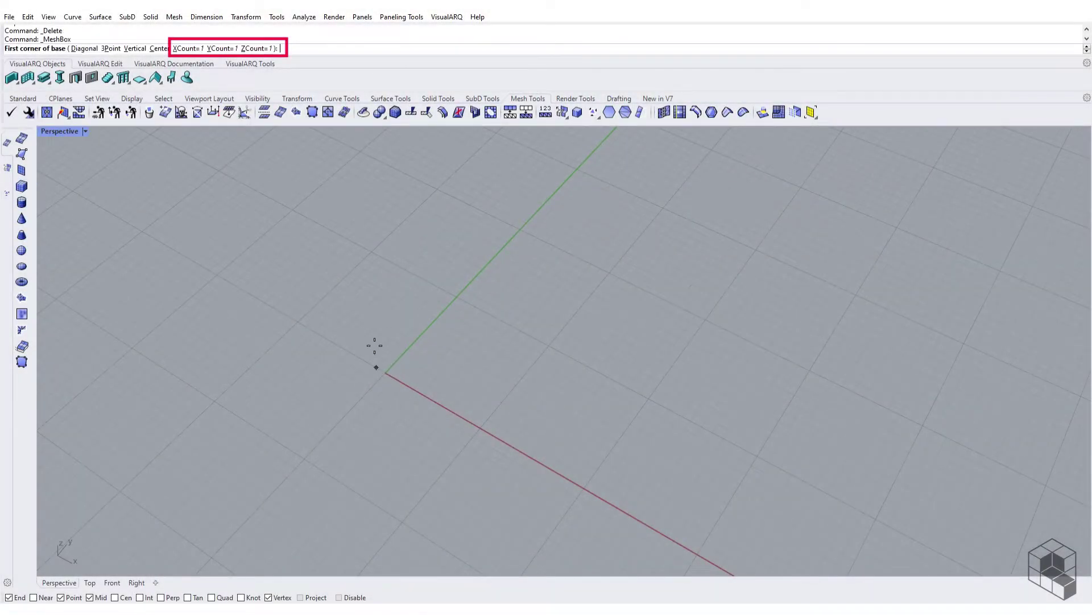
{"action": "left_click", "coordinate": [386, 372]}
{"action": "left_click", "coordinate": [550, 345]}
{"action": "type", "text": "10"}
{"action": "key", "text": "Return"}
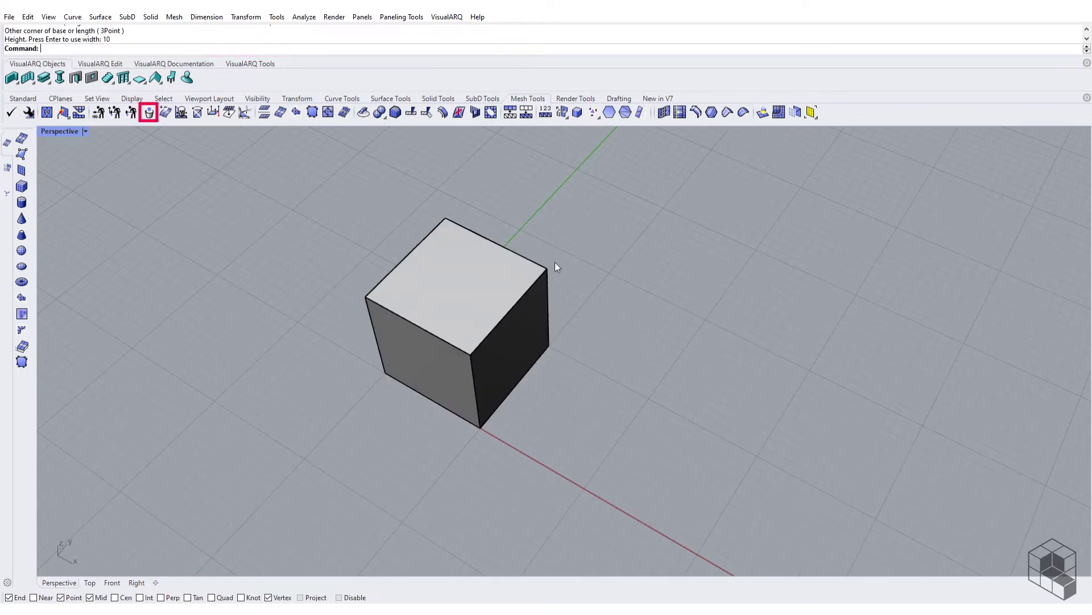
- Delete the top and bottom faces of the mesh box
{"action": "left_click", "coordinate": [420, 284]}
{"action": "right_click_drag", "start_coordinate": [420, 284], "coordinate": [554, 237]}
{"action": "left_click", "coordinate": [490, 362]}
{"action": "key", "text": "Return"}
- Copy the open mesh box upward five times, corner to corner, to build a six-module column
{"action": "right_click_drag", "start_coordinate": [531, 319], "coordinate": [398, 347]}
{"action": "left_click", "coordinate": [398, 347]}
{"action": "left_click", "coordinate": [22, 99]}
{"action": "left_click", "coordinate": [107, 112]}
{"action": "left_click", "coordinate": [465, 401]}
{"action": "left_click", "coordinate": [460, 282]}
{"action": "scroll", "coordinate": [464, 292], "scroll_direction": "down", "scroll_amount": 6}
{"action": "left_click", "coordinate": [461, 240]}
{"action": "left_click", "coordinate": [459, 186]}
{"action": "scroll", "coordinate": [465, 310], "scroll_direction": "down", "scroll_amount": 4}
{"action": "left_click", "coordinate": [459, 197]}
{"action": "left_click", "coordinate": [457, 160]}
{"action": "key", "text": "Return"}
{"action": "scroll", "coordinate": [471, 142], "scroll_direction": "down", "scroll_amount": 2}
{"action": "right_click_drag", "start_coordinate": [471, 142], "coordinate": [472, 302], "text": "shift"}
- Copy the column's top box sideways to the adjacent position and delete the extra outer copy
{"action": "left_click", "coordinate": [472, 301]}
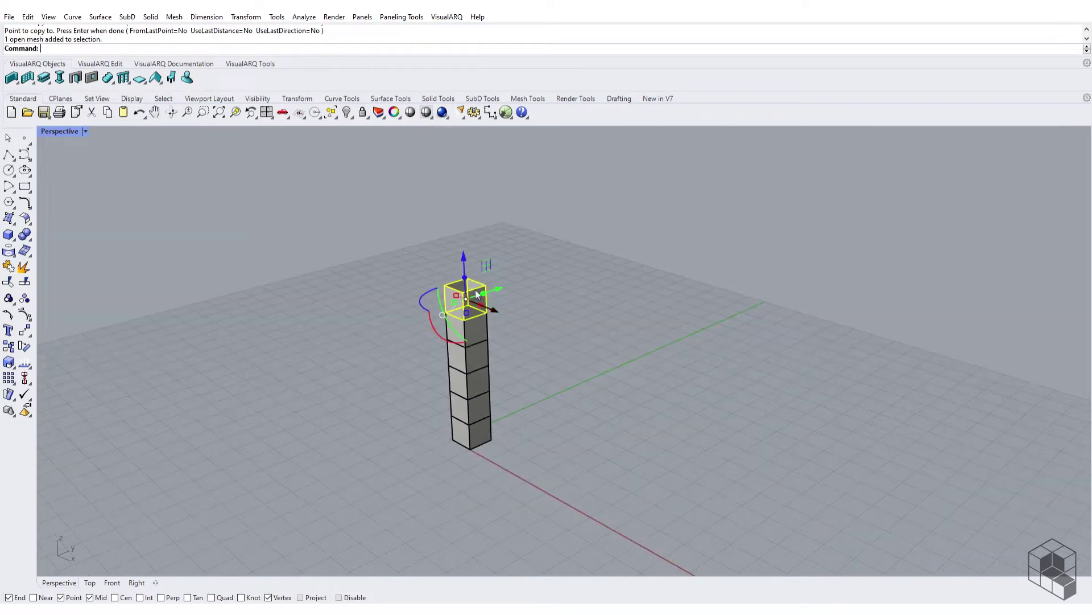
{"action": "scroll", "coordinate": [489, 313], "scroll_direction": "up", "scroll_amount": 7}
{"action": "left_click", "coordinate": [8, 341]}
{"action": "left_click", "coordinate": [398, 297]}
{"action": "left_click", "coordinate": [443, 316]}
{"action": "left_click", "coordinate": [483, 303]}
{"action": "key", "text": "Return"}
{"action": "left_click", "coordinate": [565, 283]}
{"action": "key", "text": "Delete"}
- Rotate the side box so its open ends face horizontally and move it down one module
{"action": "left_click", "coordinate": [455, 306]}
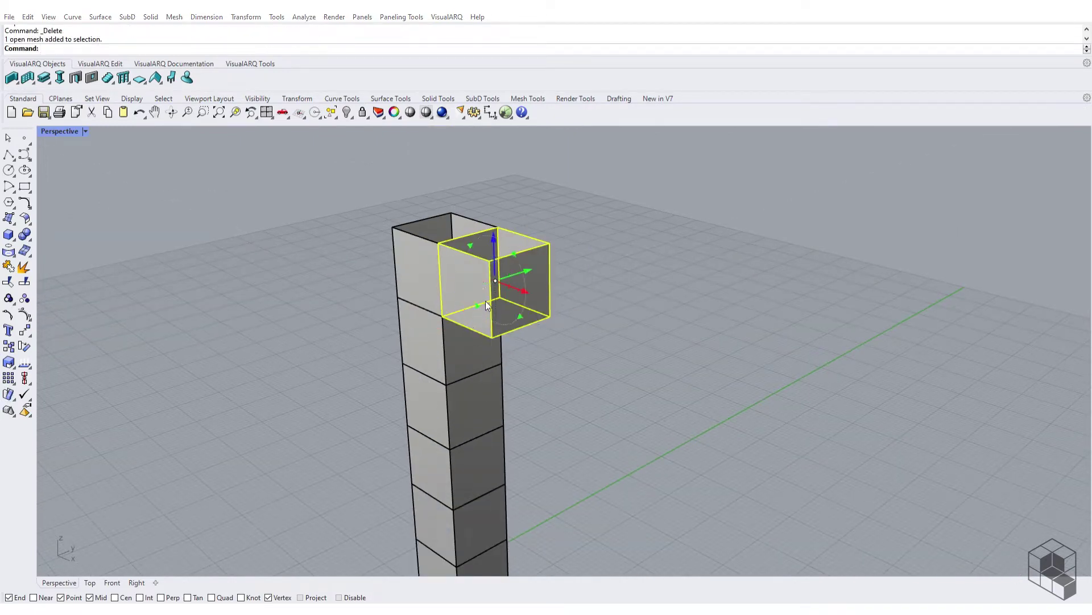
{"action": "left_click", "coordinate": [462, 313]}
{"action": "left_click", "coordinate": [25, 330]}
{"action": "left_click", "coordinate": [497, 228]}
{"action": "left_click", "coordinate": [500, 297]}
- Copy the side box to two lower positions around the column, snapping to module corners
{"action": "left_click", "coordinate": [527, 306]}
{"action": "left_click", "coordinate": [8, 346]}
{"action": "left_click", "coordinate": [492, 338]}
{"action": "left_click", "coordinate": [408, 425]}
{"action": "key", "text": "Escape"}
{"action": "left_click", "coordinate": [530, 377]}
{"action": "left_click", "coordinate": [9, 346]}
{"action": "left_click", "coordinate": [500, 297]}
{"action": "left_click", "coordinate": [447, 385]}
{"action": "key", "text": "Escape"}
- Rotate the newest side box a quarter turn about the vertical axis and move it flush against its column module
{"action": "left_click", "coordinate": [442, 404]}
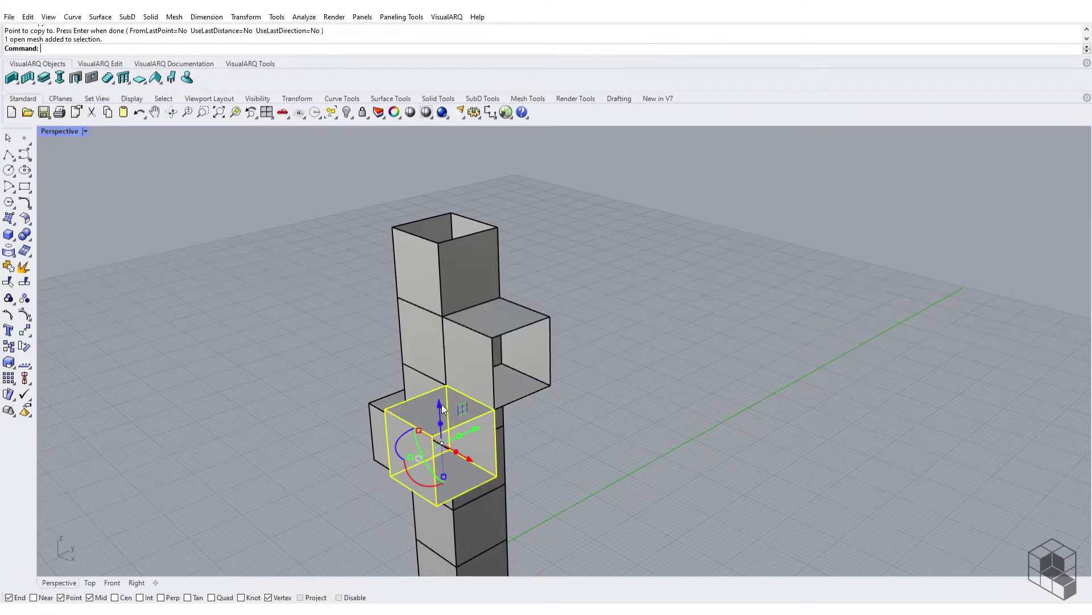
{"action": "left_click_drag", "start_coordinate": [392, 444], "coordinate": [519, 448]}
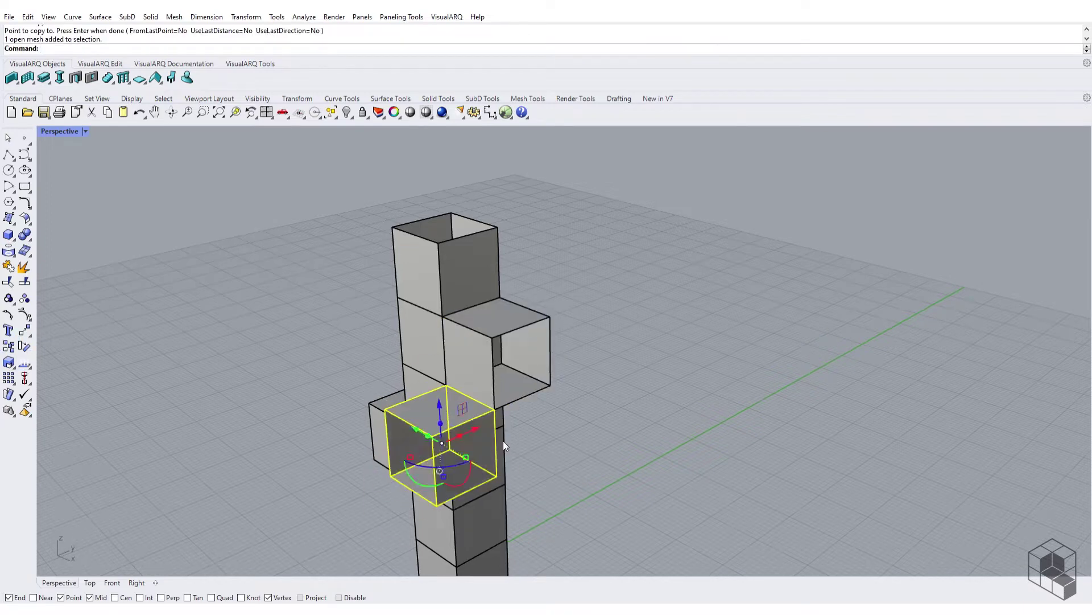
{"action": "left_click", "coordinate": [24, 329]}
{"action": "left_click", "coordinate": [494, 409]}
{"action": "left_click", "coordinate": [447, 385]}
{"action": "left_click", "coordinate": [643, 347]}
- Copy an existing side box to a fourth attachment position on the column
{"action": "scroll", "coordinate": [644, 346], "scroll_direction": "down", "scroll_amount": 7}
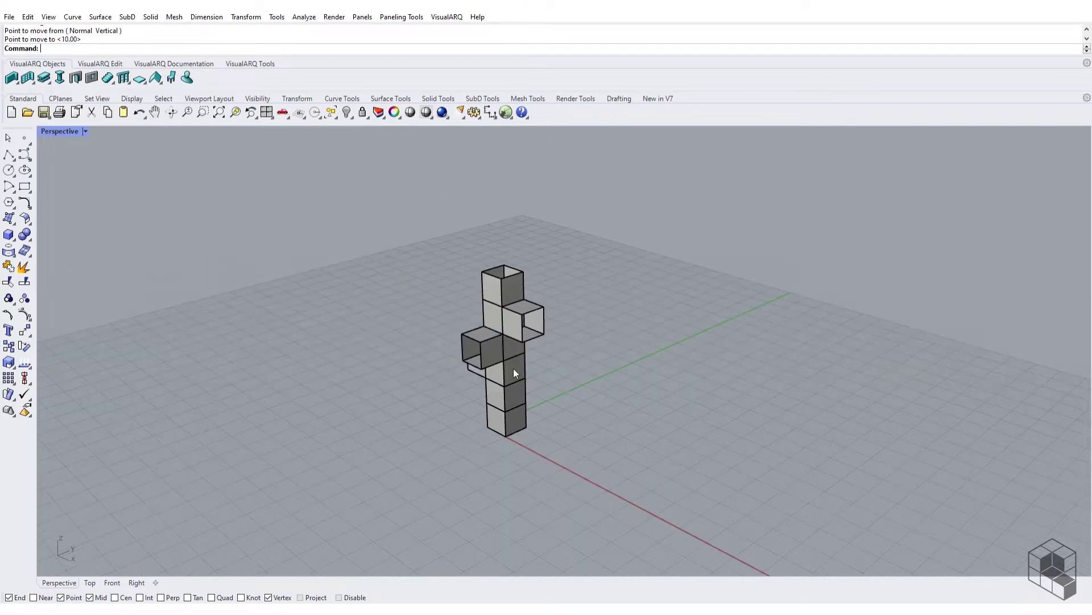
{"action": "scroll", "coordinate": [467, 380], "scroll_direction": "up", "scroll_amount": 6}
{"action": "left_click", "coordinate": [478, 307]}
{"action": "left_click", "coordinate": [8, 346]}
{"action": "left_click", "coordinate": [594, 365]}
{"action": "key", "text": "Return"}
- Delete the four column mesh faces where the side boxes attach, opening the interior between them
{"action": "left_click", "coordinate": [527, 98]}
{"action": "left_click", "coordinate": [149, 112]}
{"action": "right_click_drag", "start_coordinate": [757, 322], "coordinate": [609, 316]}
{"action": "left_click", "coordinate": [545, 221]}
{"action": "right_click_drag", "start_coordinate": [466, 342], "coordinate": [629, 307]}
{"action": "left_click", "coordinate": [600, 266]}
{"action": "left_click", "coordinate": [589, 338]}
{"action": "right_click_drag", "start_coordinate": [531, 317], "coordinate": [726, 347]}
{"action": "left_click", "coordinate": [534, 379]}
{"action": "key", "text": "Return"}
{"action": "right_click_drag", "start_coordinate": [625, 391], "coordinate": [739, 294]}
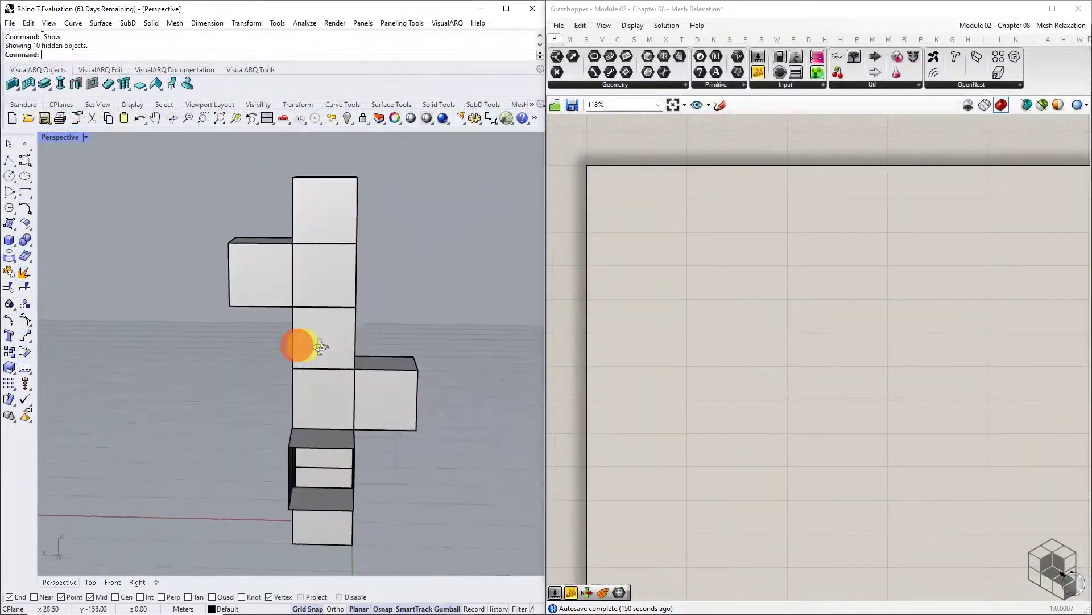
- In Grasshopper, place a Mesh container and reference all ten box meshes in it as multiple meshes
{"action": "right_click_drag", "start_coordinate": [300, 344], "coordinate": [512, 342]}
{"action": "left_click", "coordinate": [615, 86]}
{"action": "left_click_drag", "start_coordinate": [577, 205], "coordinate": [688, 302]}
{"action": "right_click", "coordinate": [689, 303]}
{"action": "left_click", "coordinate": [739, 455]}
{"action": "left_click_drag", "start_coordinate": [463, 187], "coordinate": [160, 524]}
{"action": "right_click", "coordinate": [165, 518]}
- Examine from several angles how neighbouring mesh modules meet at their shared corners and edges
{"action": "right_click_drag", "start_coordinate": [218, 422], "coordinate": [353, 422]}
{"action": "scroll", "coordinate": [237, 305], "scroll_direction": "up", "scroll_amount": 10}
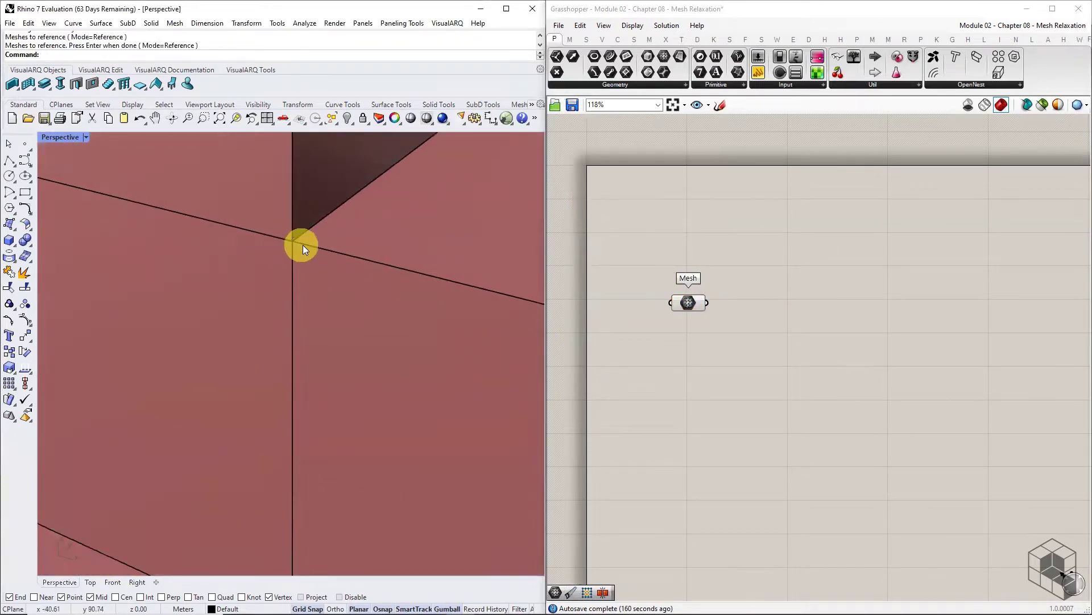
{"action": "scroll", "coordinate": [303, 245], "scroll_direction": "down", "scroll_amount": 10}
{"action": "right_click_drag", "start_coordinate": [305, 412], "coordinate": [274, 337]}
{"action": "scroll", "coordinate": [257, 274], "scroll_direction": "up", "scroll_amount": 8}
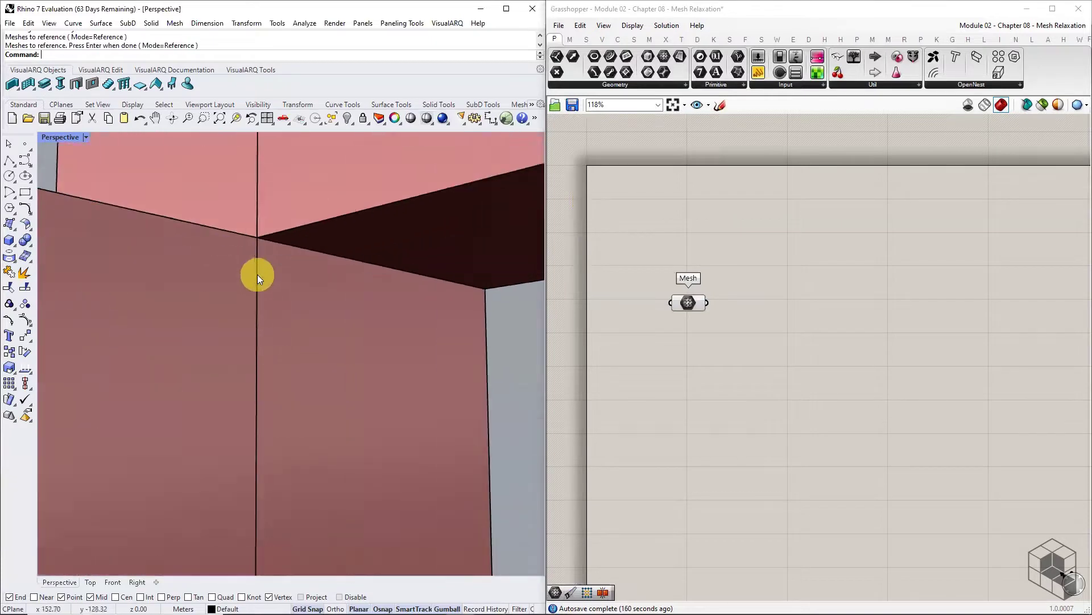
{"action": "scroll", "coordinate": [254, 256], "scroll_direction": "down", "scroll_amount": 2}
{"action": "scroll", "coordinate": [302, 313], "scroll_direction": "down", "scroll_amount": 4}
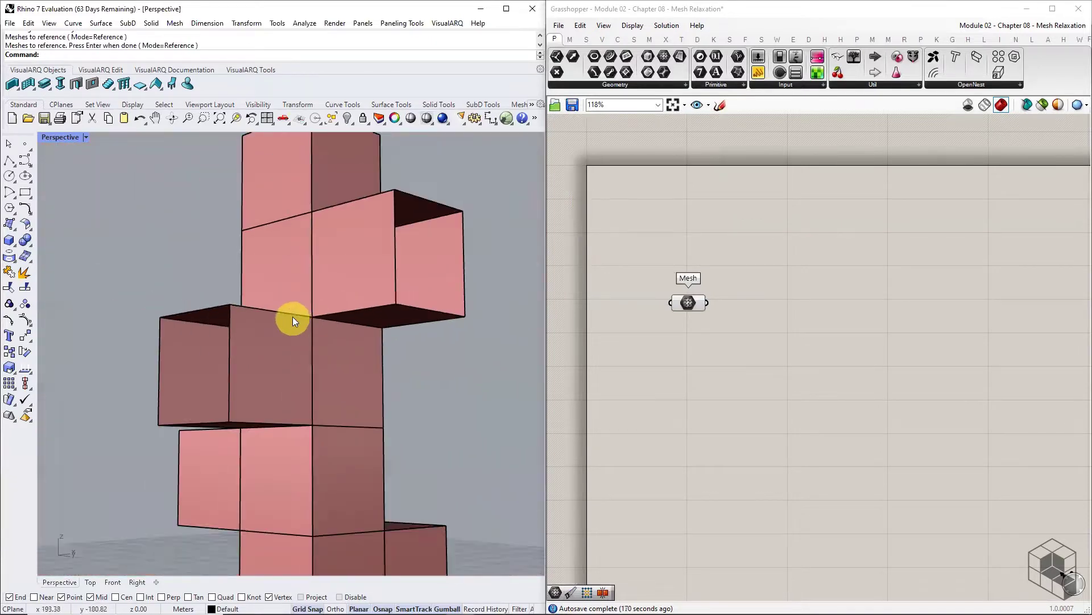
{"action": "right_click_drag", "start_coordinate": [293, 316], "coordinate": [301, 341]}
{"action": "scroll", "coordinate": [301, 359], "scroll_direction": "down", "scroll_amount": 8}
- Hide the ten original box meshes in the Rhino viewport
{"action": "left_click_drag", "start_coordinate": [386, 277], "coordinate": [200, 572]}
{"action": "key", "text": "Return"}
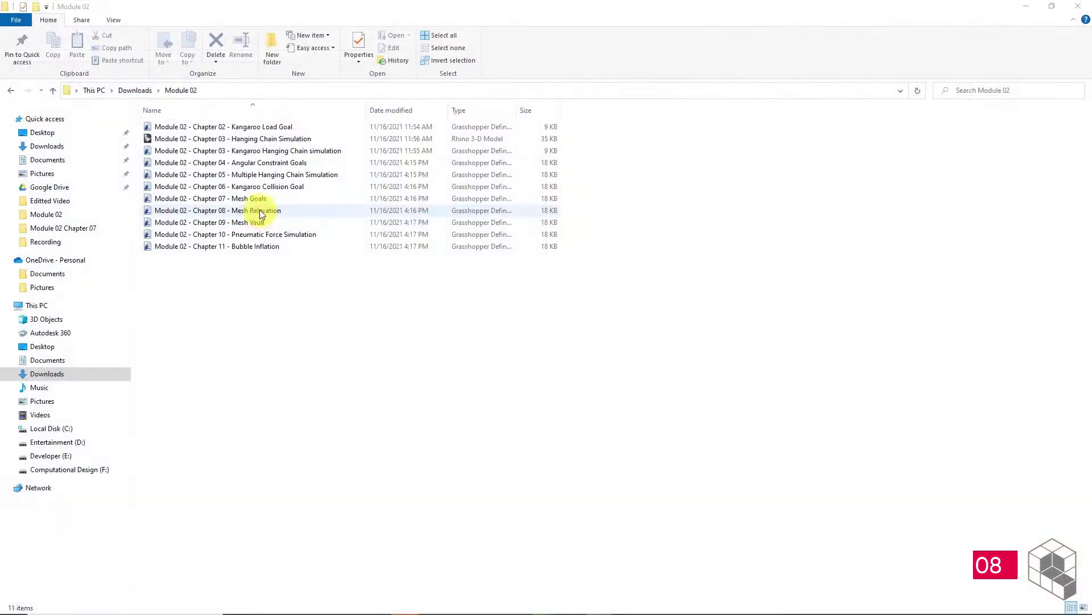
{"action": "left_click", "coordinate": [259, 211]}
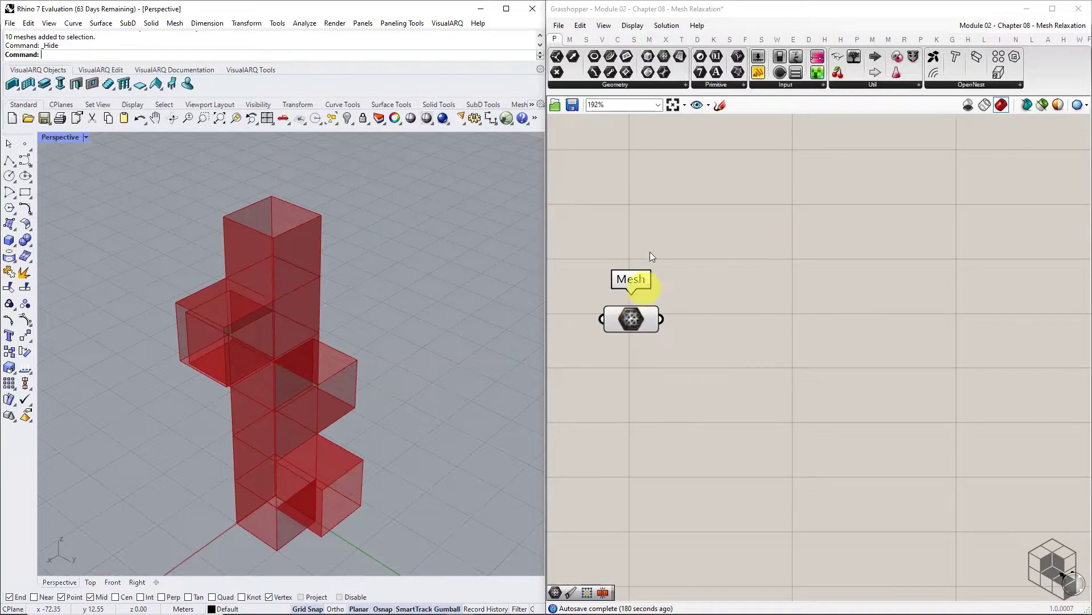
- Place Mesh Join, Mesh WeldVertices and Mesh UnifyNormals components in a row after the Mesh container
{"action": "left_click", "coordinate": [650, 39]}
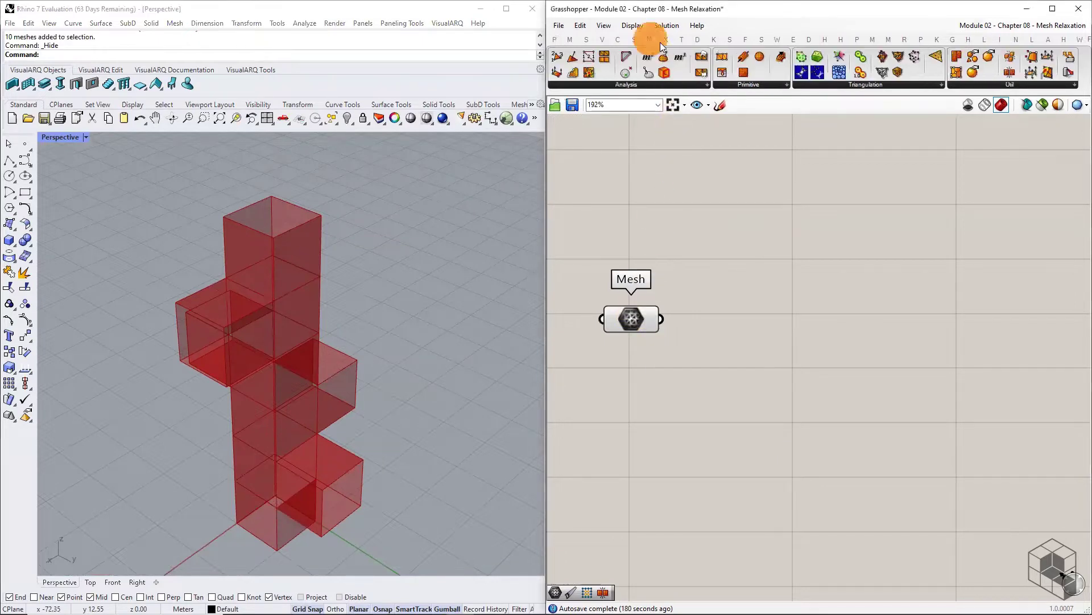
{"action": "left_click", "coordinate": [1016, 85]}
{"action": "left_click_drag", "start_coordinate": [948, 197], "coordinate": [915, 227]}
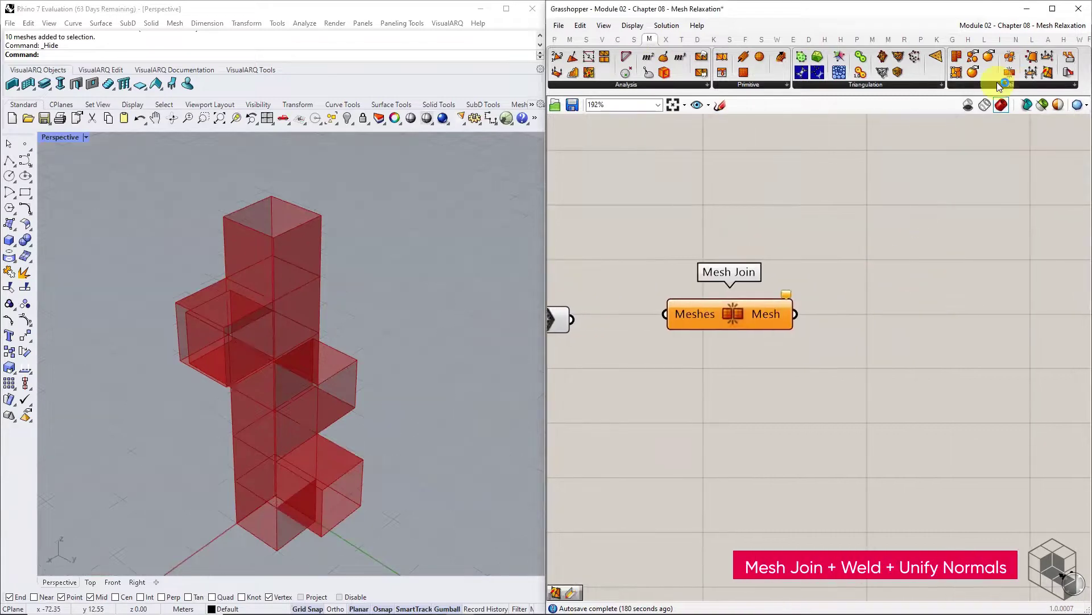
{"action": "left_click", "coordinate": [1002, 85]}
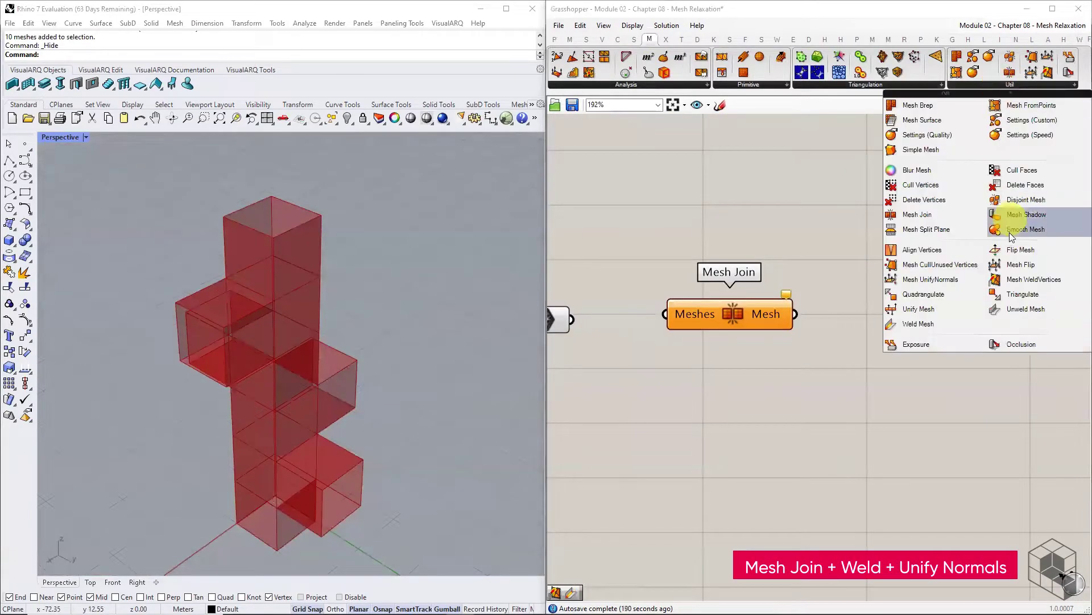
{"action": "left_click_drag", "start_coordinate": [1030, 280], "coordinate": [910, 318]}
{"action": "scroll", "coordinate": [934, 279], "scroll_direction": "down", "scroll_amount": 2}
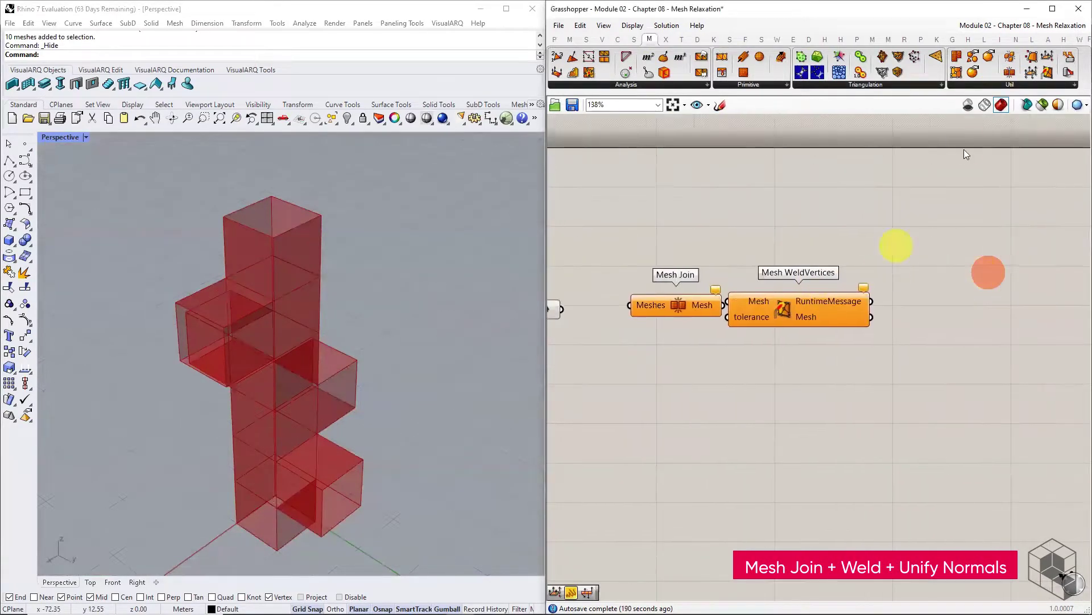
{"action": "left_click", "coordinate": [1012, 80]}
{"action": "left_click_drag", "start_coordinate": [948, 281], "coordinate": [980, 321]}
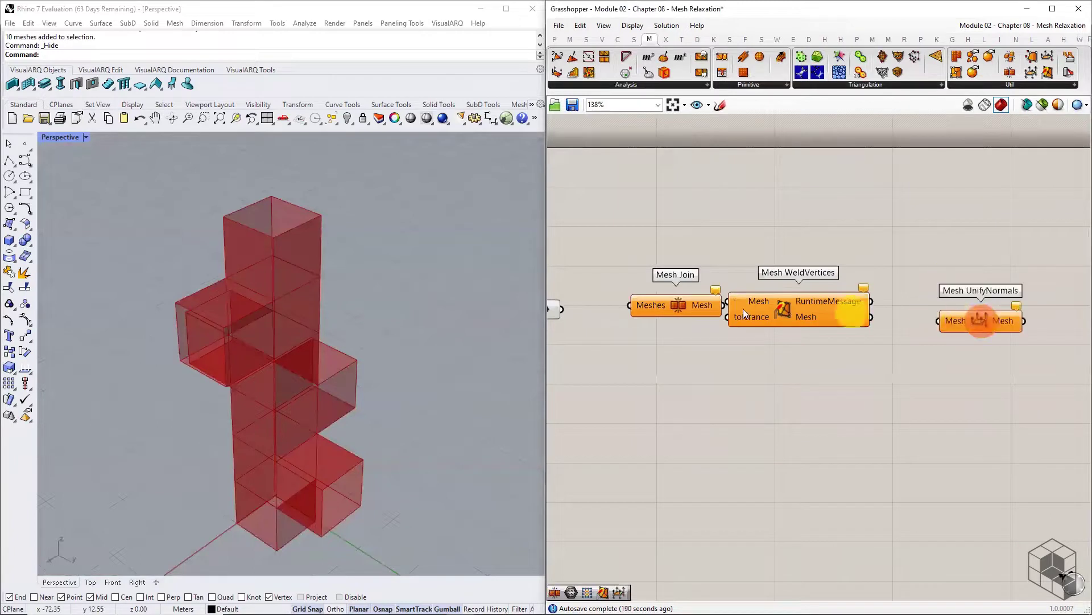
- Wire the Mesh container through Mesh Join and Mesh WeldVertices into Mesh UnifyNormals
{"action": "right_click_drag", "start_coordinate": [579, 312], "coordinate": [634, 312]}
{"action": "left_click_drag", "start_coordinate": [616, 309], "coordinate": [702, 310]}
{"action": "left_click_drag", "start_coordinate": [832, 306], "coordinate": [823, 310]}
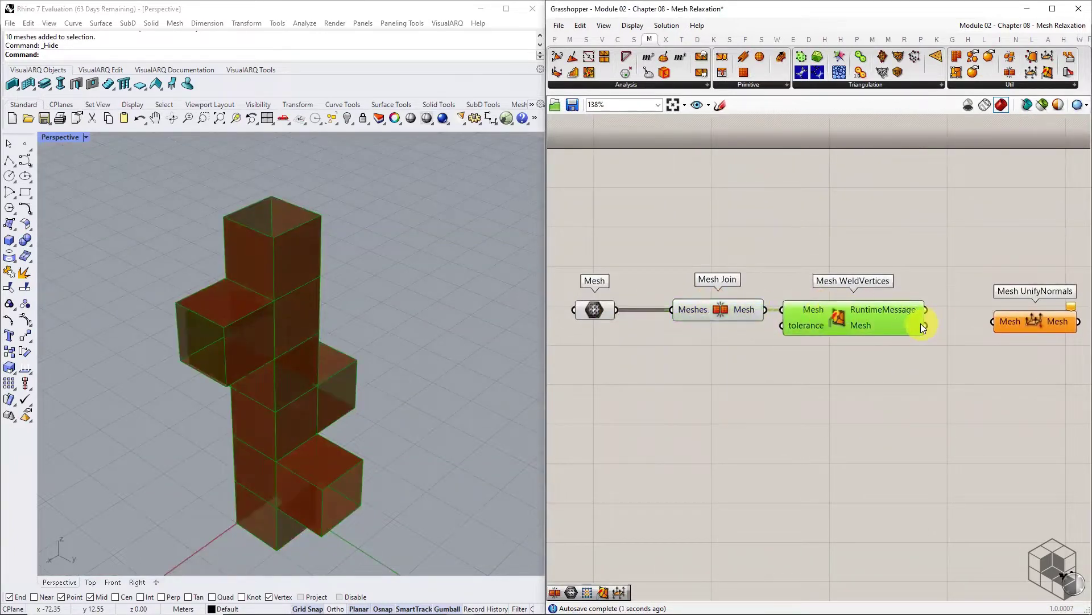
{"action": "left_click_drag", "start_coordinate": [998, 326], "coordinate": [976, 328]}
- Duplicate the Mesh container after Mesh UnifyNormals and feed it the unified mesh
{"action": "left_click", "coordinate": [596, 312]}
{"action": "key", "text": "ctrl+c"}
{"action": "key", "text": "ctrl+v"}
{"action": "left_click_drag", "start_coordinate": [599, 319], "coordinate": [1052, 331]}
{"action": "left_click_drag", "start_coordinate": [1065, 332], "coordinate": [1060, 326]}
- Turn off the preview of all components before the final Mesh container
{"action": "left_click_drag", "start_coordinate": [1015, 273], "coordinate": [578, 374]}
{"action": "middle_click", "coordinate": [759, 331]}
{"action": "left_click", "coordinate": [794, 296]}
- Add a Kangaroo NakedVertices component and connect the final Mesh container to its Mesh input
{"action": "right_click_drag", "start_coordinate": [1078, 333], "coordinate": [799, 336]}
{"action": "scroll", "coordinate": [799, 336], "scroll_direction": "up", "scroll_amount": 3}
{"action": "mouse_move", "coordinate": [787, 323]}
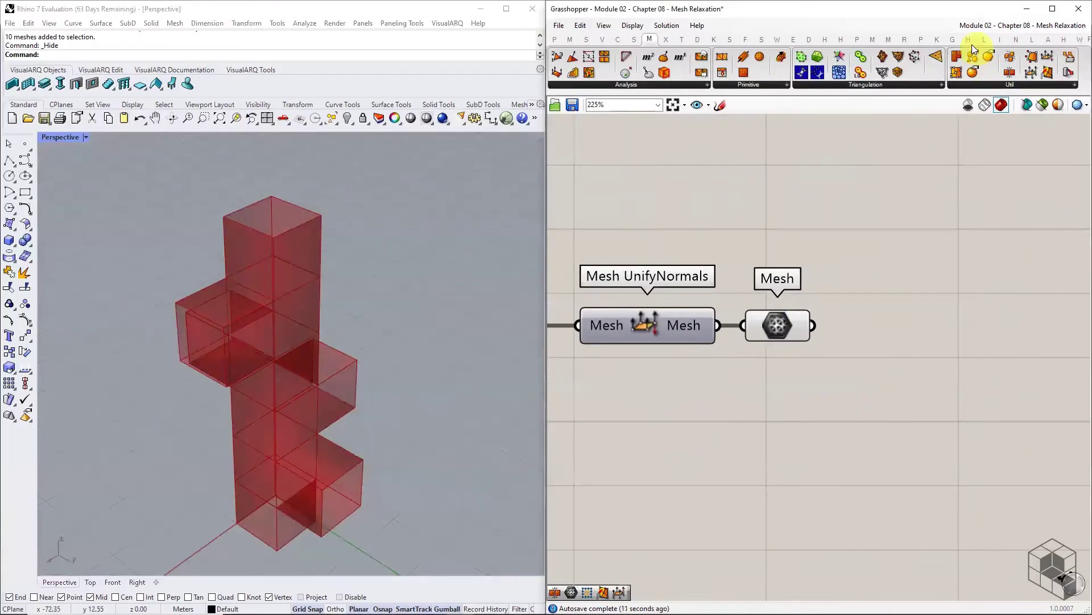
{"action": "left_click", "coordinate": [941, 41]}
{"action": "left_click", "coordinate": [1004, 79]}
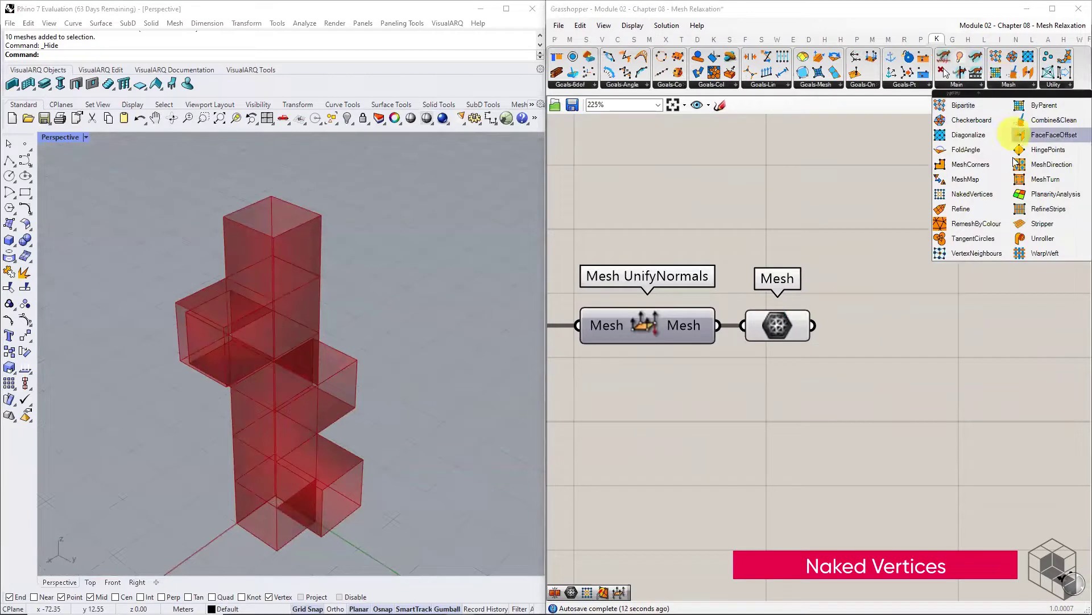
{"action": "left_click", "coordinate": [983, 194]}
{"action": "left_click", "coordinate": [954, 229]}
{"action": "left_click_drag", "start_coordinate": [852, 264], "coordinate": [863, 227]}
{"action": "left_click_drag", "start_coordinate": [967, 270], "coordinate": [1000, 237]}
- Add a Point container and connect the NakedPts output of NakedVertices to it
{"action": "right_click_drag", "start_coordinate": [999, 237], "coordinate": [810, 291]}
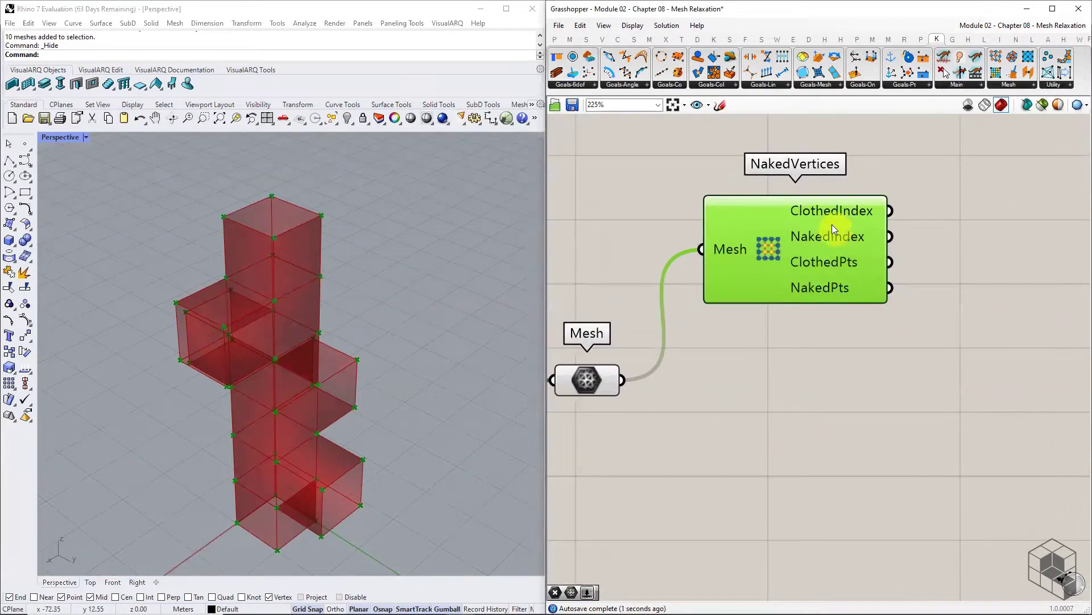
{"action": "left_click", "coordinate": [554, 39]}
{"action": "left_click_drag", "start_coordinate": [566, 77], "coordinate": [975, 287]}
{"action": "mouse_move", "coordinate": [890, 288]}
{"action": "left_mouse_down"}
{"action": "mouse_move", "coordinate": [949, 272]}
{"action": "mouse_move", "coordinate": [968, 299]}
{"action": "left_mouse_up"}
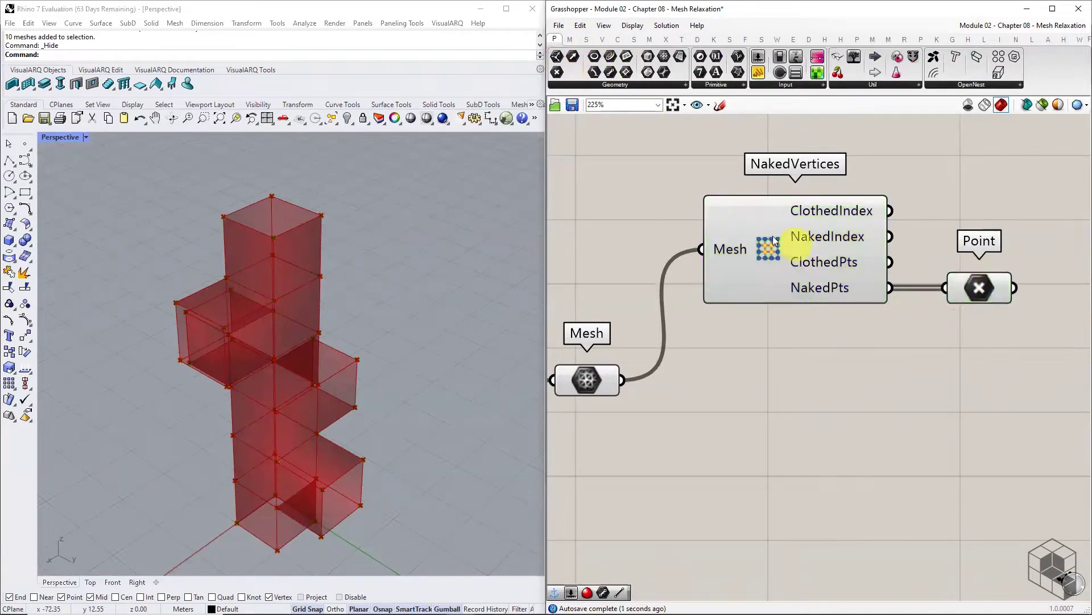
- Check the NakedPts and ClothedPts outputs, turn off the NakedVertices preview and highlight the Point container's points
{"action": "scroll", "coordinate": [841, 292], "scroll_direction": "up", "scroll_amount": 5}
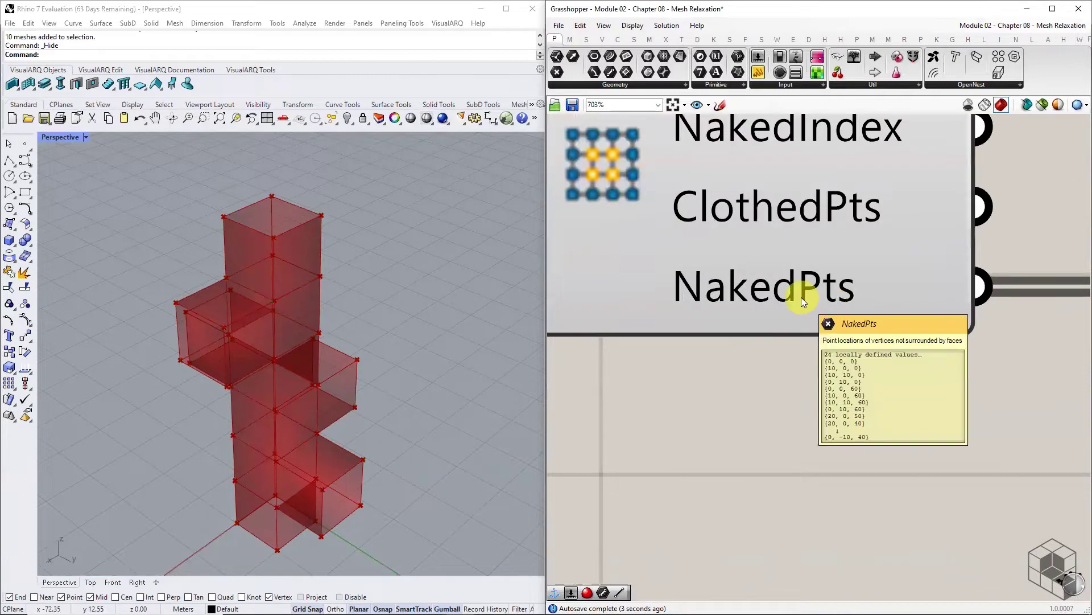
{"action": "mouse_move", "coordinate": [813, 206]}
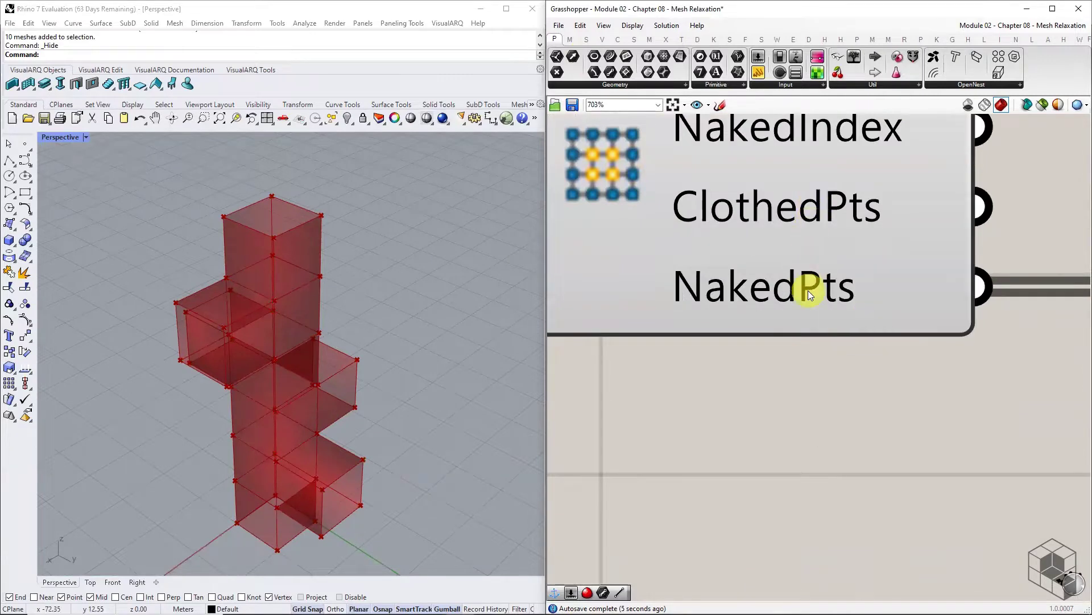
{"action": "scroll", "coordinate": [808, 291], "scroll_direction": "down", "scroll_amount": 4}
{"action": "left_click", "coordinate": [977, 288]}
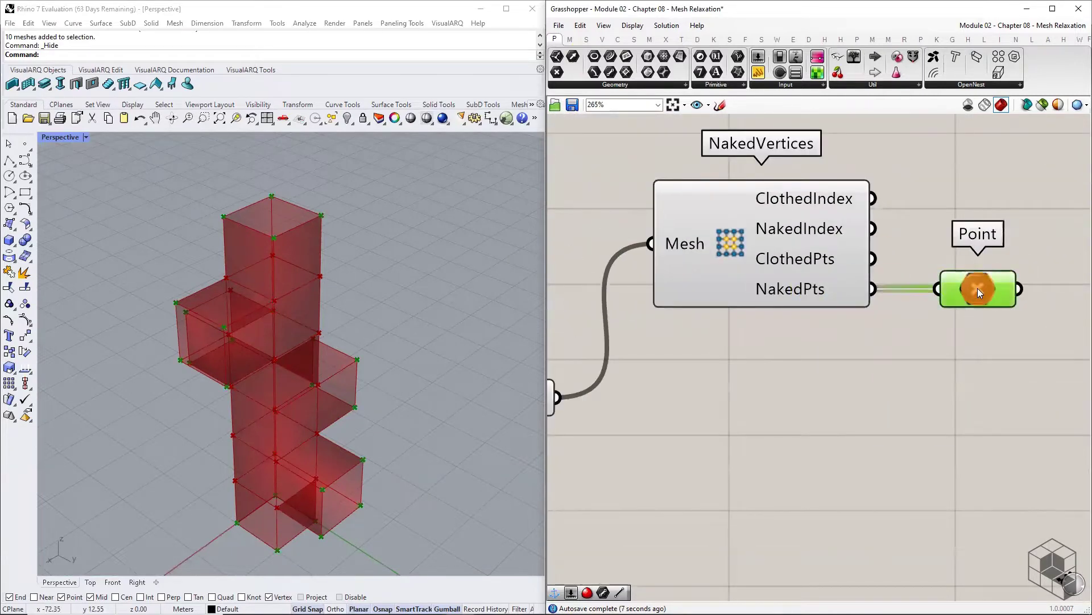
{"action": "left_click", "coordinate": [834, 244]}
{"action": "left_click", "coordinate": [968, 288]}
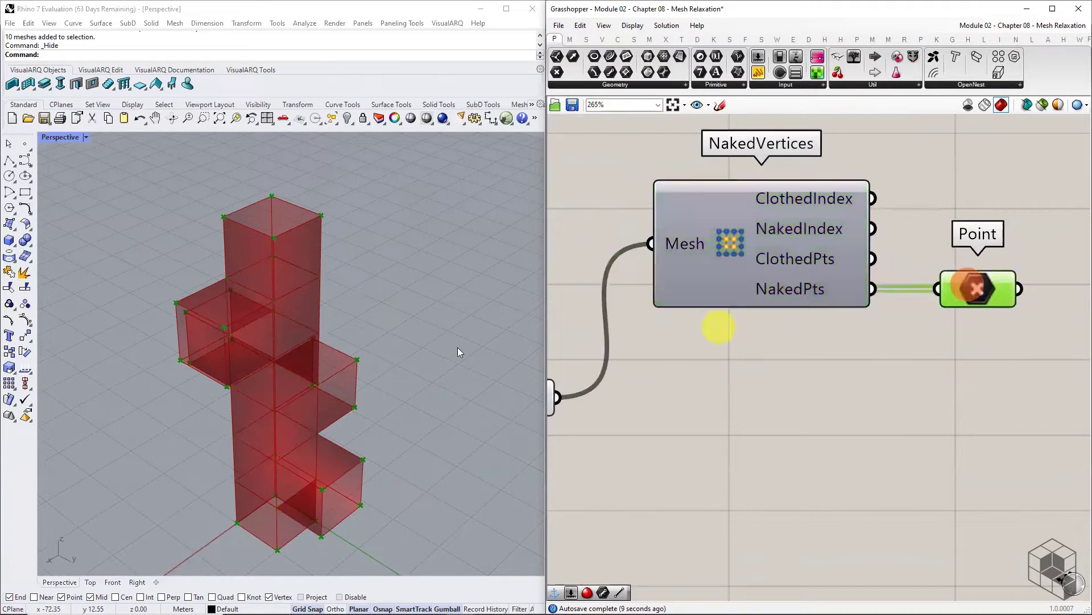
- Examine the naked points around the tower's open ends and turn off the Point container's preview
{"action": "right_click_drag", "start_coordinate": [277, 282], "coordinate": [371, 317]}
{"action": "scroll", "coordinate": [372, 313], "scroll_direction": "down", "scroll_amount": 4}
{"action": "scroll", "coordinate": [290, 458], "scroll_direction": "up", "scroll_amount": 5}
{"action": "right_click_drag", "start_coordinate": [270, 471], "coordinate": [354, 427]}
{"action": "scroll", "coordinate": [297, 426], "scroll_direction": "up", "scroll_amount": 2}
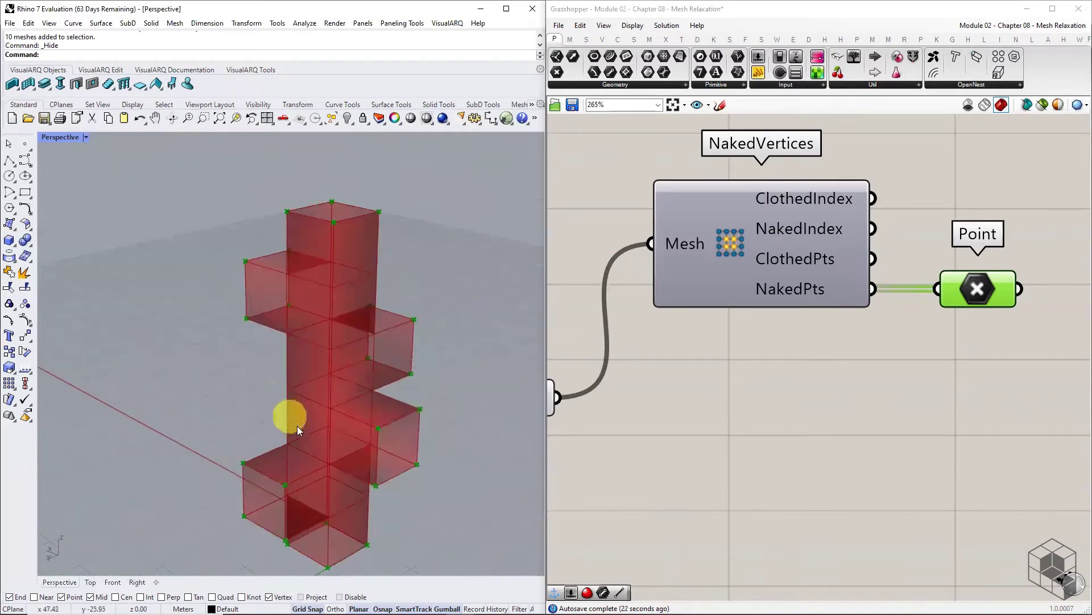
{"action": "middle_click", "coordinate": [975, 295]}
{"action": "left_click", "coordinate": [1007, 255]}
- Add a Weaverbird's Catmull-Clark Subdivision component and connect the final Mesh container to its Mesh/Curves input
{"action": "right_click_drag", "start_coordinate": [676, 463], "coordinate": [794, 395]}
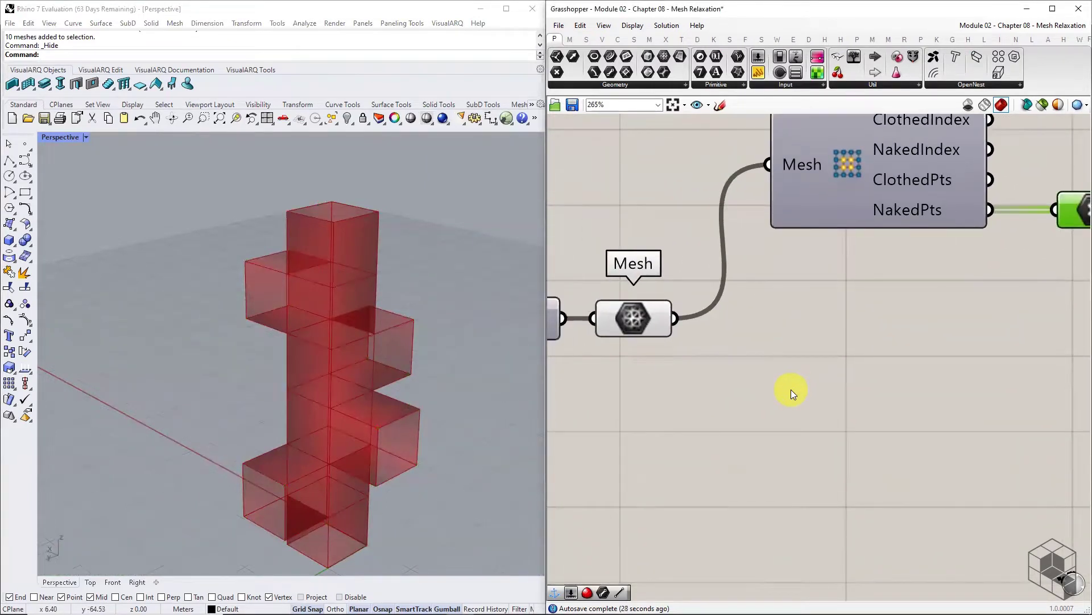
{"action": "left_click", "coordinate": [640, 319]}
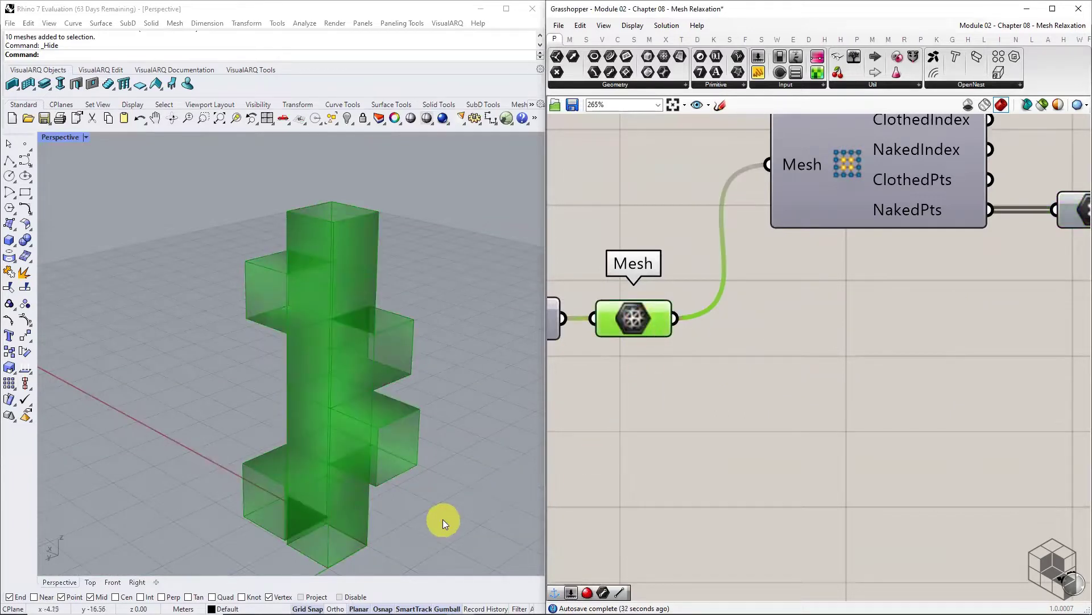
{"action": "left_click", "coordinate": [777, 41]}
{"action": "left_click", "coordinate": [779, 83]}
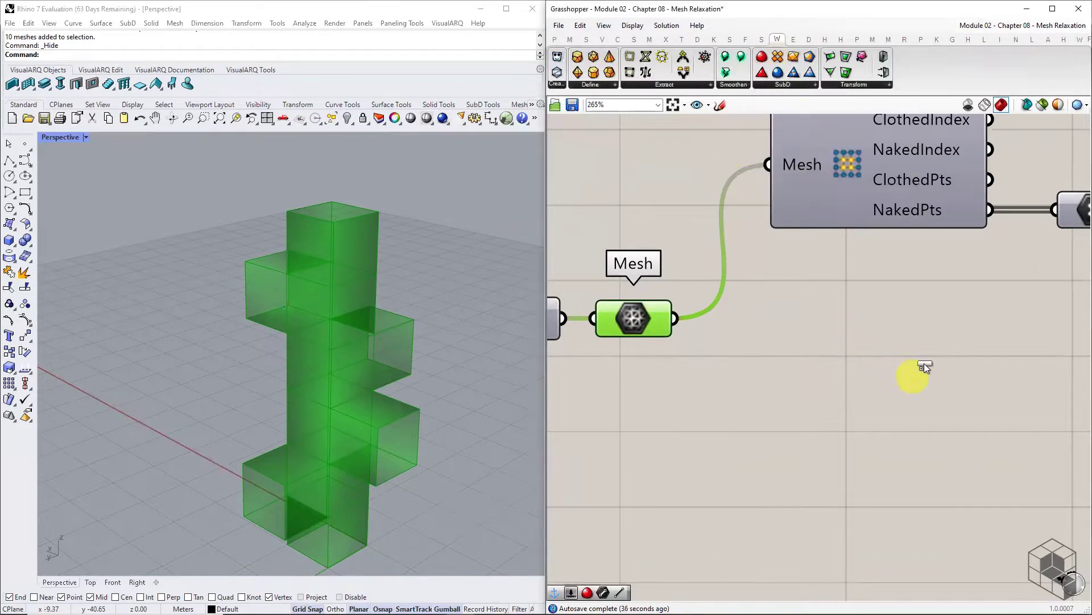
{"action": "left_click_drag", "start_coordinate": [924, 363], "coordinate": [925, 364]}
{"action": "left_click_drag", "start_coordinate": [732, 328], "coordinate": [737, 328]}
{"action": "left_click_drag", "start_coordinate": [783, 344], "coordinate": [807, 335]}
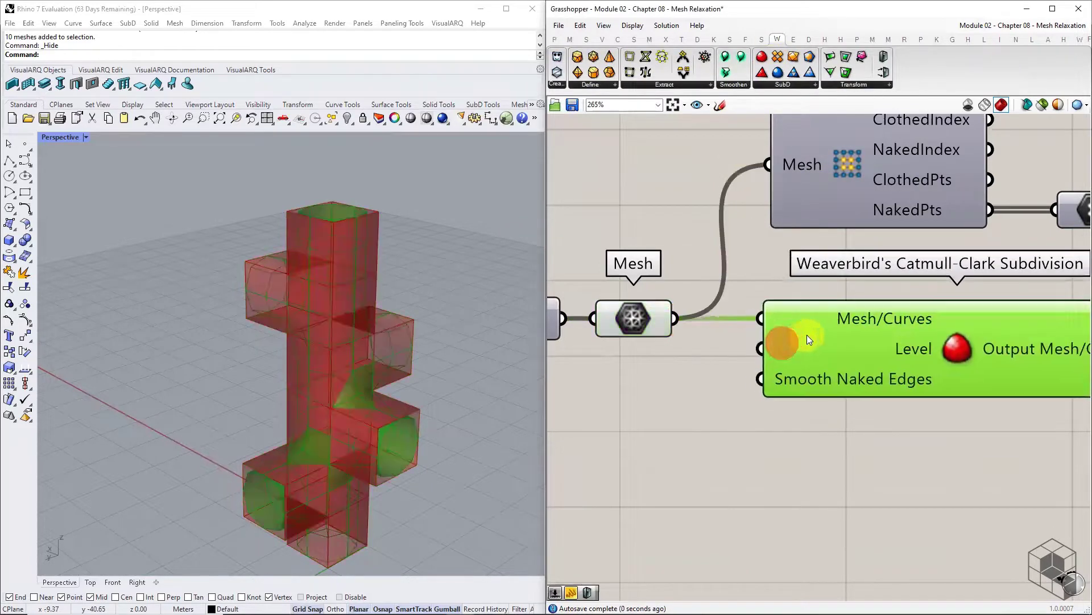
- Add a Panel containing 3 and connect it to the Level input of the Catmull-Clark Subdivision
{"action": "left_click", "coordinate": [563, 39]}
{"action": "left_click_drag", "start_coordinate": [758, 71], "coordinate": [616, 449]}
{"action": "double_click", "coordinate": [632, 443]}
{"action": "type", "text": "3"}
{"action": "left_click", "coordinate": [777, 476]}
{"action": "scroll", "coordinate": [767, 466], "scroll_direction": "down", "scroll_amount": 2}
{"action": "left_click_drag", "start_coordinate": [748, 499], "coordinate": [783, 373]}
{"action": "scroll", "coordinate": [703, 449], "scroll_direction": "up", "scroll_amount": 2}
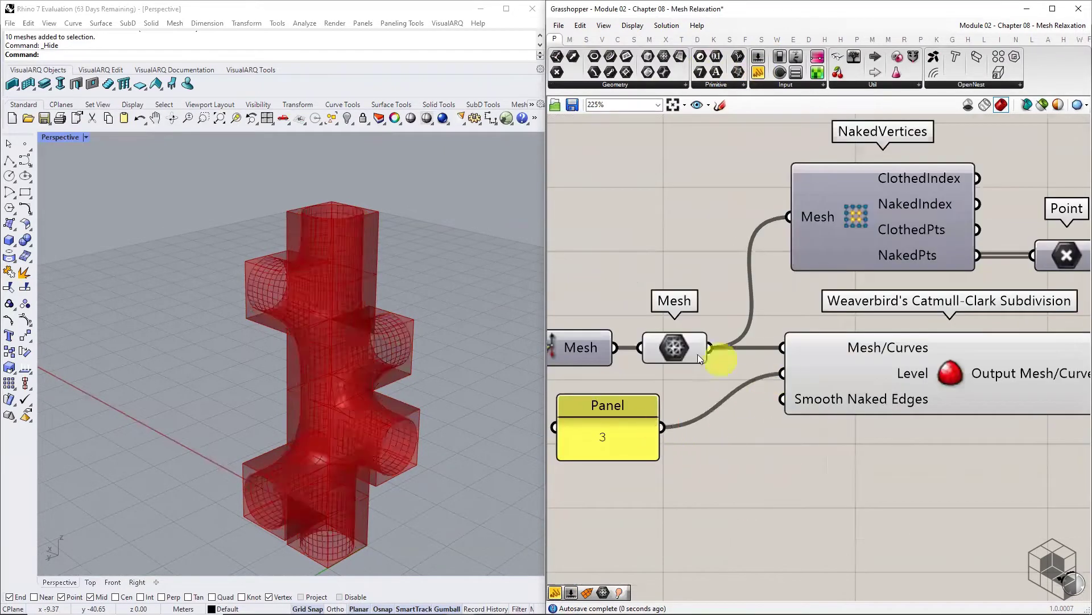
- Turn off the final Mesh container's preview and examine the Catmull-Clark subdivided tower from several sides
{"action": "left_click", "coordinate": [688, 346]}
{"action": "key", "text": "space"}
{"action": "left_click", "coordinate": [723, 306]}
{"action": "right_click_drag", "start_coordinate": [400, 423], "coordinate": [242, 454]}
{"action": "scroll", "coordinate": [343, 518], "scroll_direction": "up", "scroll_amount": 3}
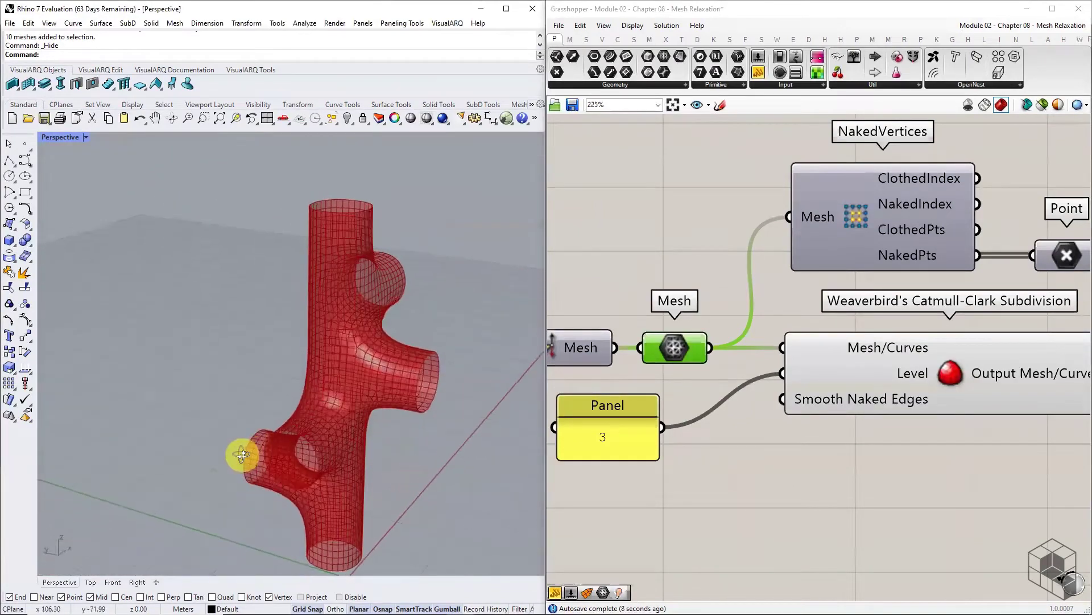
{"action": "right_click_drag", "start_coordinate": [292, 407], "coordinate": [448, 484]}
{"action": "scroll", "coordinate": [825, 455], "scroll_direction": "down", "scroll_amount": 3}
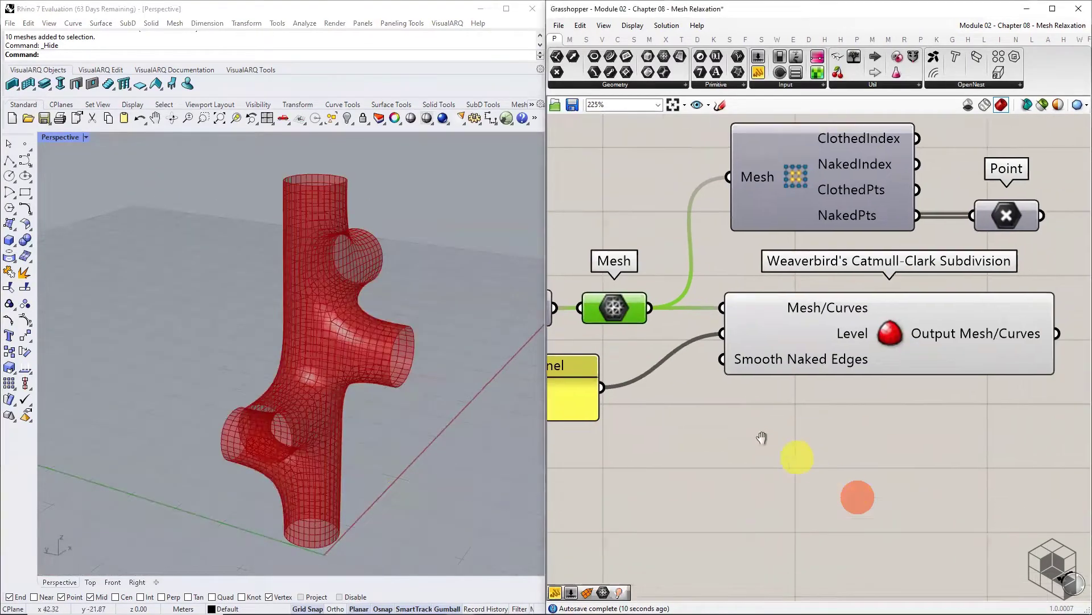
- Turn off the preview of the Catmull-Clark Subdivision component
{"action": "left_click", "coordinate": [852, 355]}
{"action": "left_click_drag", "start_coordinate": [837, 363], "coordinate": [854, 362]}
{"action": "middle_click", "coordinate": [854, 362]}
{"action": "left_click", "coordinate": [888, 325]}
{"action": "left_click", "coordinate": [874, 441]}
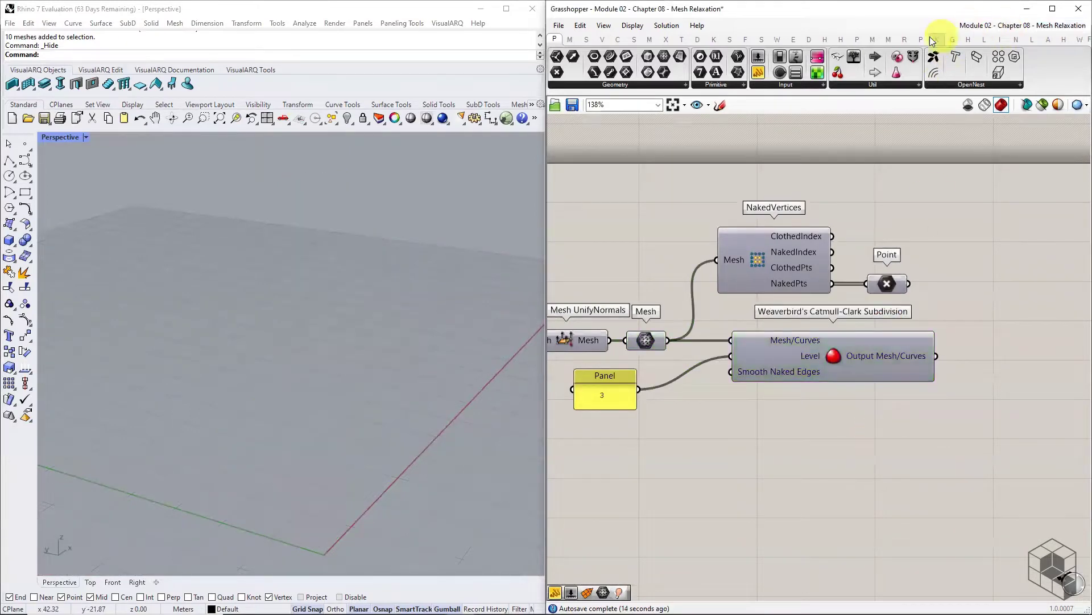
- Add a Kangaroo Refine component and connect the Mesh container to its Mesh input and the Panel to its Level input
{"action": "left_click", "coordinate": [937, 39]}
{"action": "left_click", "coordinate": [1012, 89]}
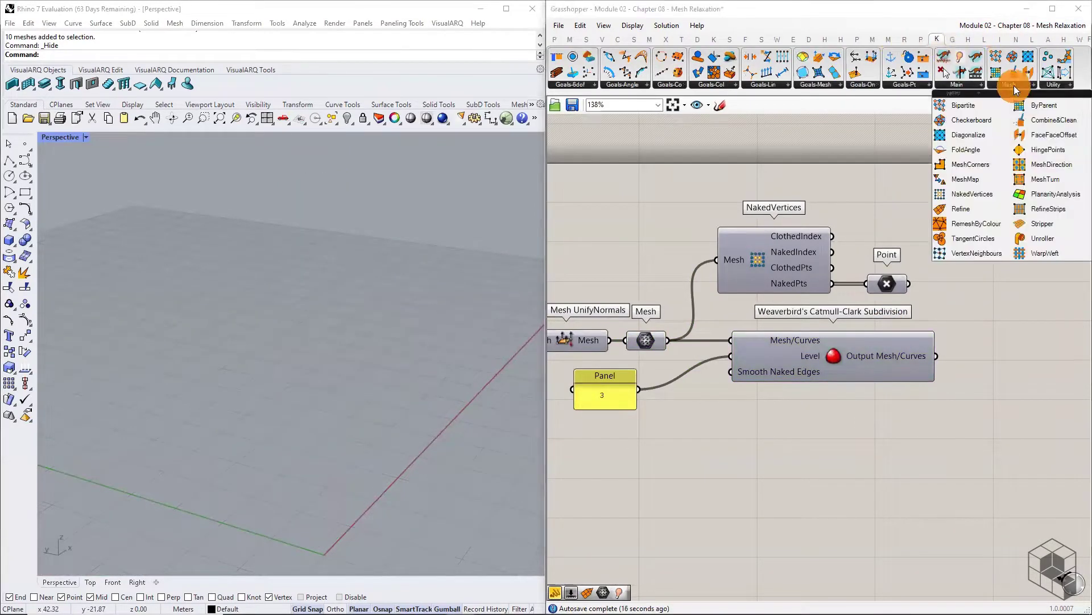
{"action": "left_click_drag", "start_coordinate": [967, 213], "coordinate": [804, 447]}
{"action": "left_click_drag", "start_coordinate": [667, 340], "coordinate": [771, 418]}
{"action": "left_click_drag", "start_coordinate": [638, 389], "coordinate": [734, 412]}
- Inspect the refined tower, copy the Mesh container to receive the Refine output, and turn off the Refine preview
{"action": "right_click_drag", "start_coordinate": [439, 415], "coordinate": [356, 455]}
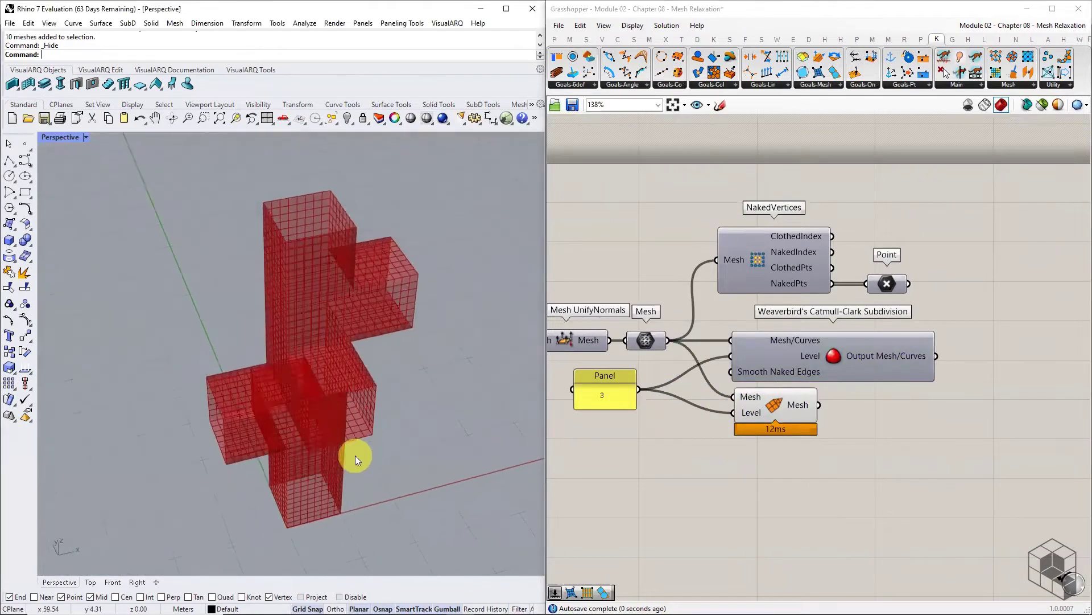
{"action": "scroll", "coordinate": [262, 508], "scroll_direction": "up", "scroll_amount": 4}
{"action": "right_click_drag", "start_coordinate": [280, 495], "coordinate": [322, 487]}
{"action": "right_click_drag", "start_coordinate": [387, 484], "coordinate": [515, 476]}
{"action": "left_click_drag", "start_coordinate": [646, 339], "coordinate": [1049, 408], "text": "alt"}
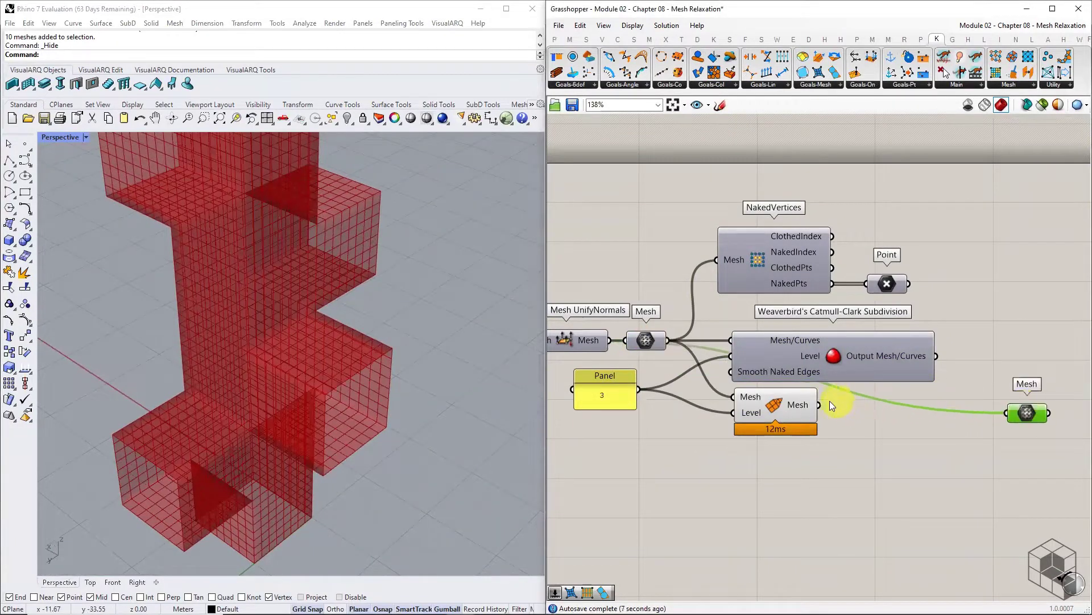
{"action": "left_click", "coordinate": [795, 405]}
{"action": "middle_click", "coordinate": [791, 403]}
{"action": "left_click", "coordinate": [830, 371]}
- Turn on the preview of the copied Mesh container that holds the refined mesh
{"action": "right_click_drag", "start_coordinate": [1037, 410], "coordinate": [817, 413]}
{"action": "scroll", "coordinate": [817, 413], "scroll_direction": "up", "scroll_amount": 2}
{"action": "left_click", "coordinate": [824, 410]}
{"action": "middle_click", "coordinate": [831, 408]}
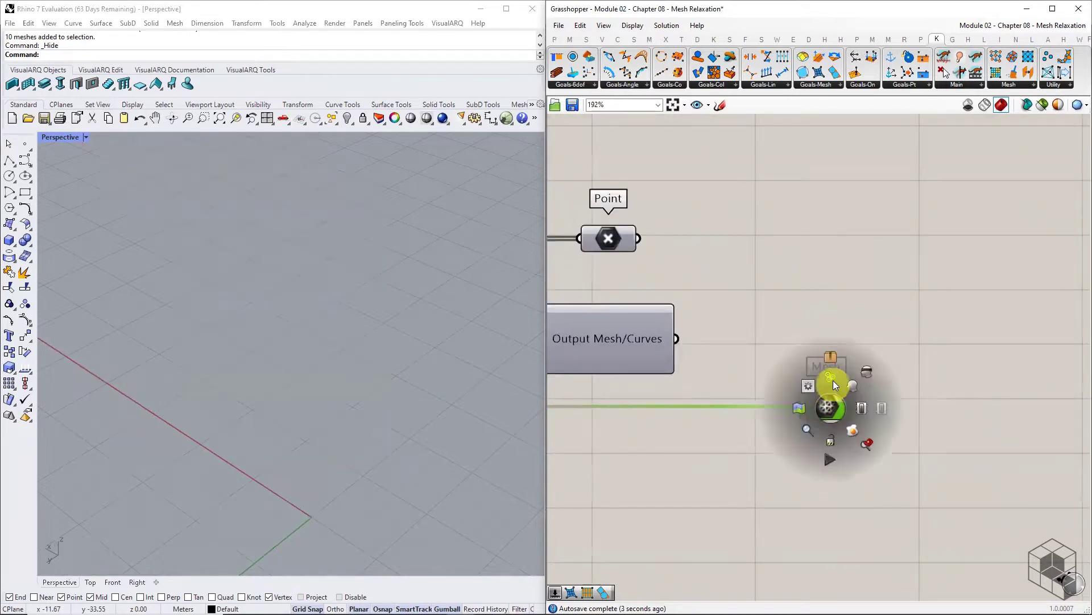
{"action": "left_click", "coordinate": [833, 367]}
- Group the refined Mesh container and name the group "Base mesh"
{"action": "middle_click", "coordinate": [826, 406]}
{"action": "left_click", "coordinate": [834, 376]}
{"action": "right_click", "coordinate": [842, 384]}
{"action": "type", "text": "Bae"}
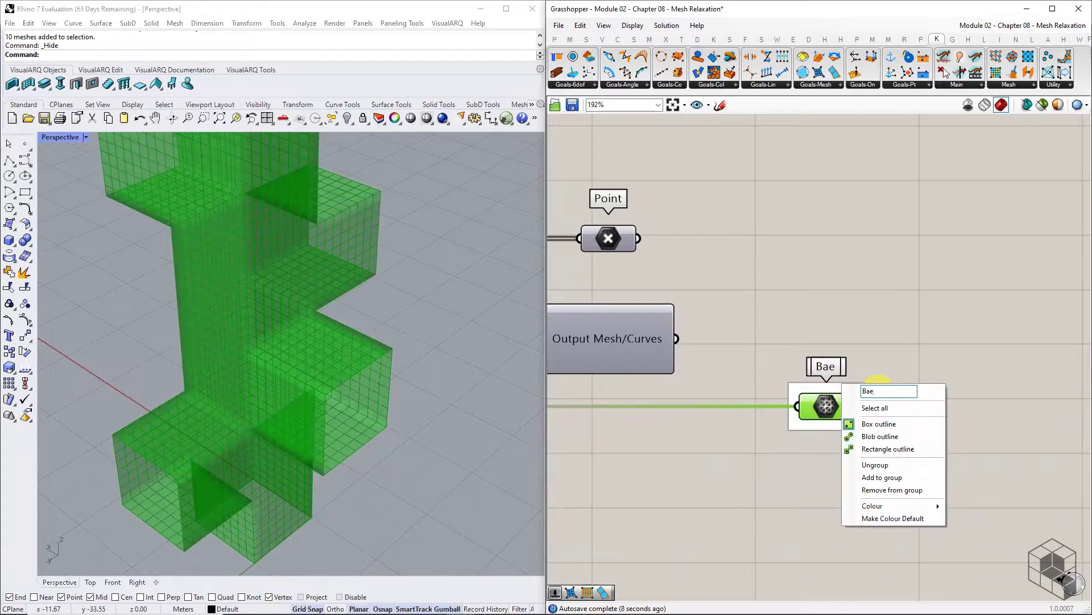
{"action": "key", "text": "BackSpace"}
{"action": "type", "text": "se mesh"}
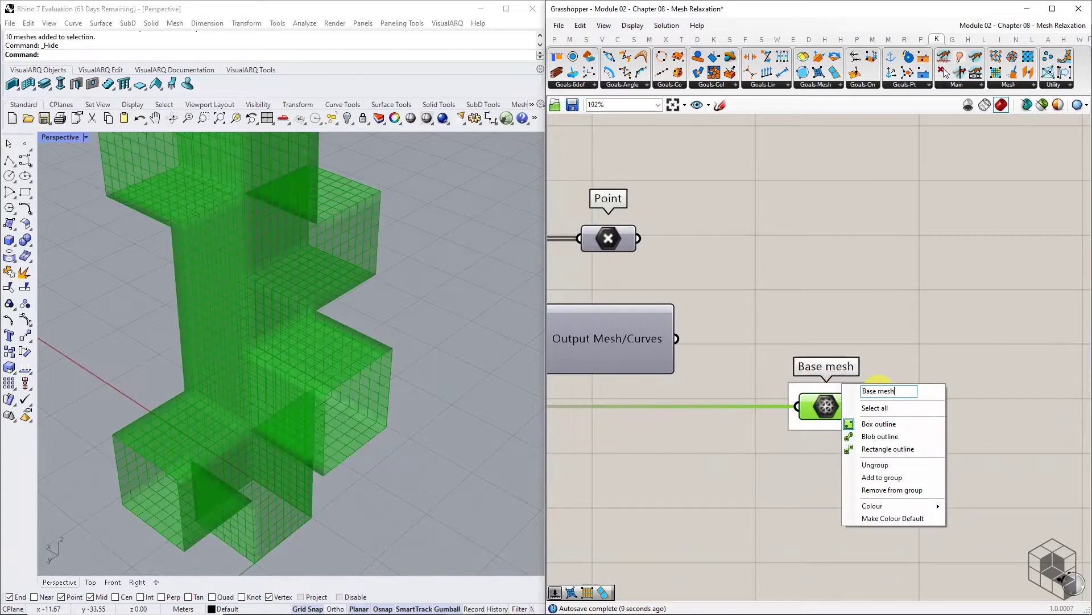
{"action": "left_click", "coordinate": [884, 356]}
- Add a Kangaroo EdgeLengths goal and connect the Base mesh container to its Mesh input
{"action": "right_click_drag", "start_coordinate": [945, 460], "coordinate": [827, 451]}
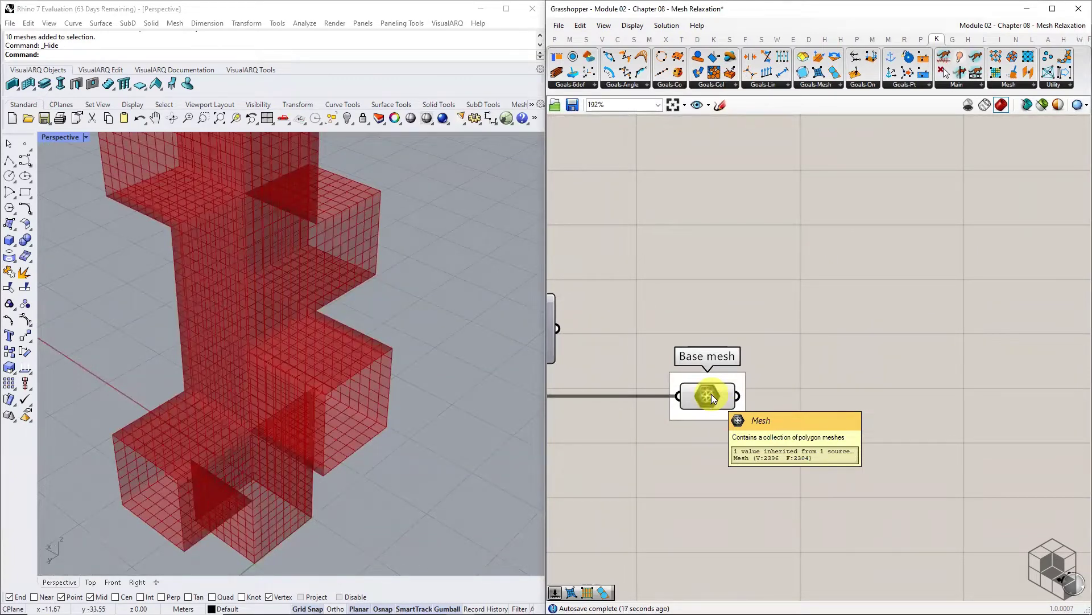
{"action": "scroll", "coordinate": [713, 398], "scroll_direction": "down", "scroll_amount": 3}
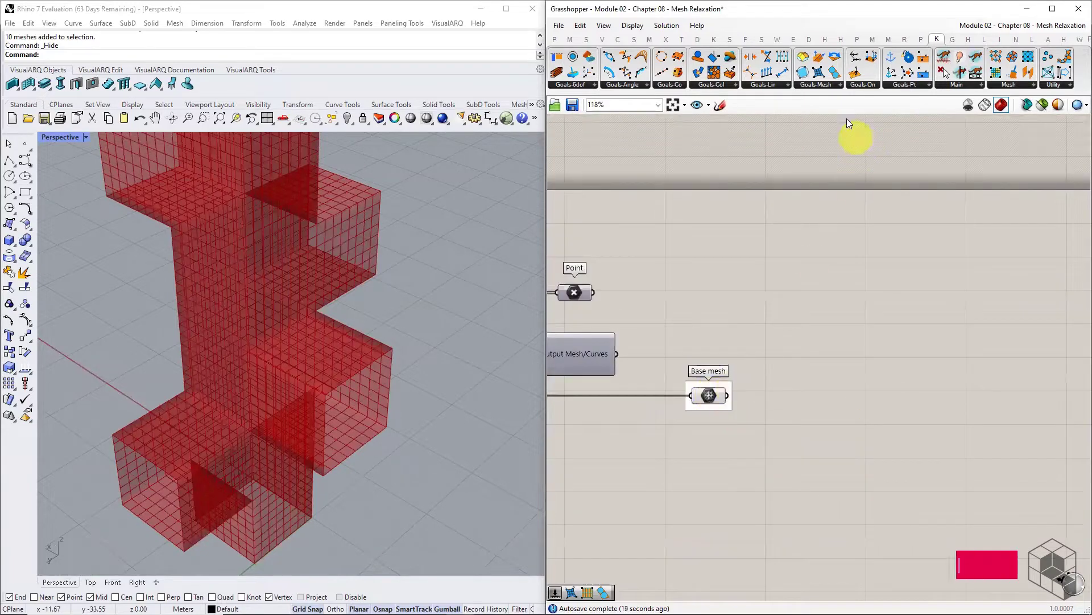
{"action": "left_click", "coordinate": [830, 84]}
{"action": "left_click_drag", "start_coordinate": [881, 123], "coordinate": [905, 133]}
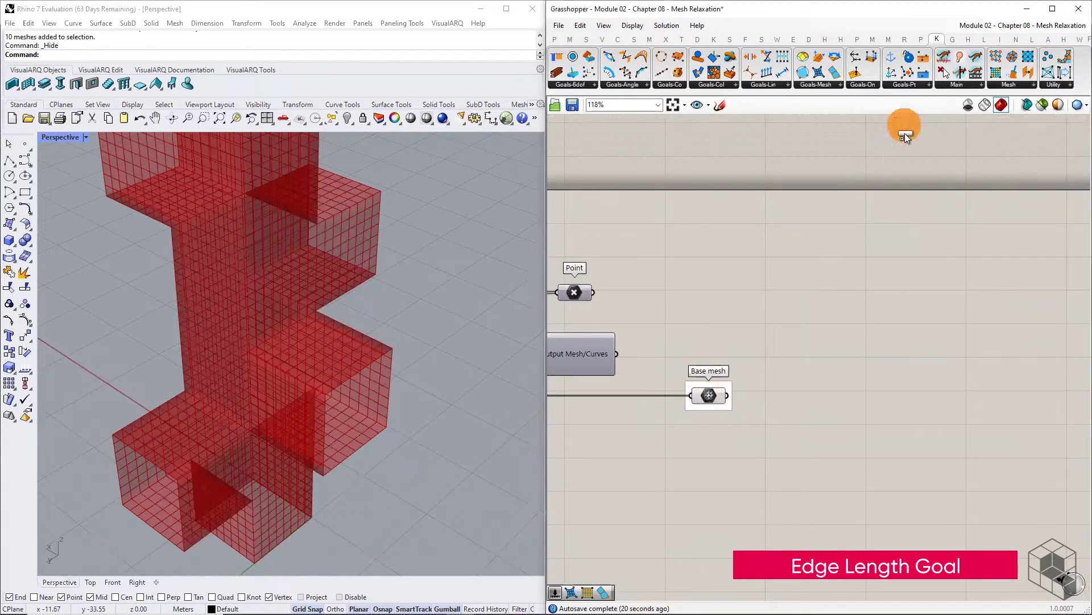
{"action": "left_click", "coordinate": [984, 407]}
{"action": "left_click_drag", "start_coordinate": [728, 395], "coordinate": [943, 393]}
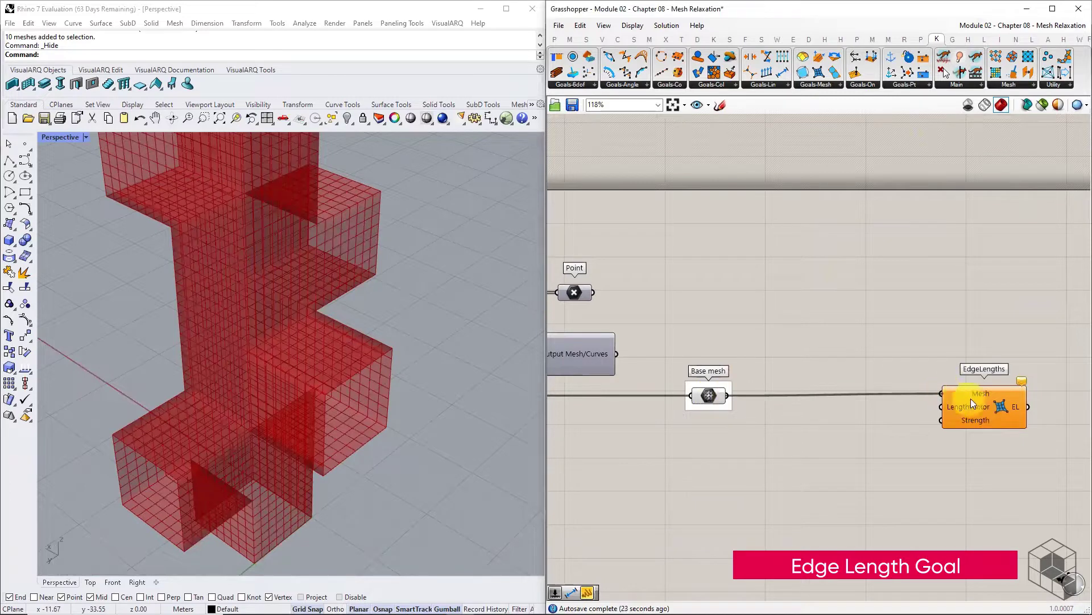
{"action": "scroll", "coordinate": [961, 403], "scroll_direction": "up", "scroll_amount": 3}
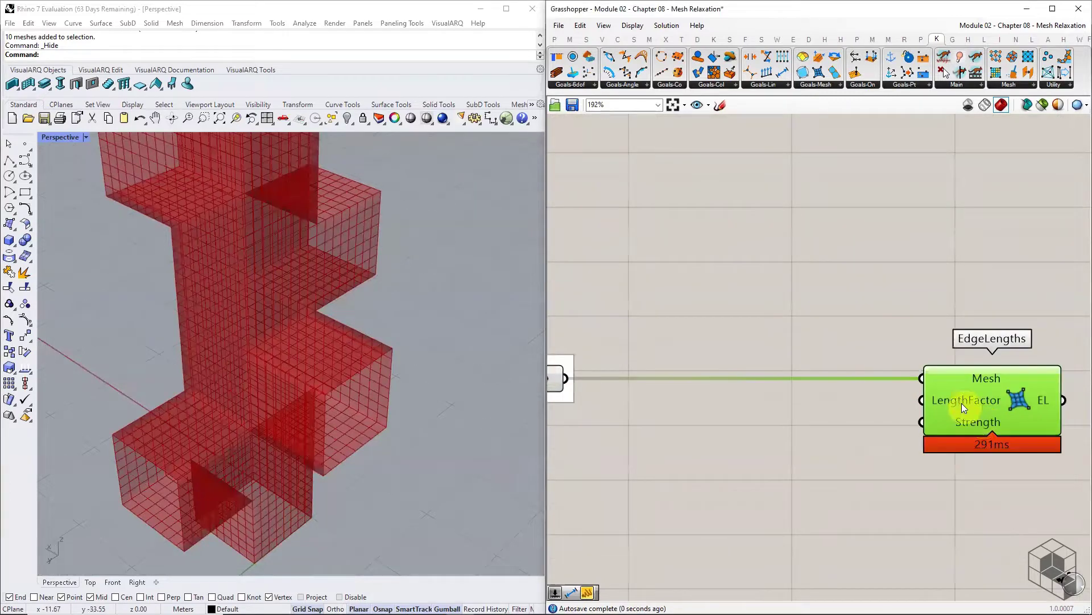
- Add a Number Slider, connect it to the LengthFactor input of EdgeLengths and set it to 0.5
{"action": "left_click", "coordinate": [554, 39]}
{"action": "left_click_drag", "start_coordinate": [759, 57], "coordinate": [809, 407]}
{"action": "left_click_drag", "start_coordinate": [895, 404], "coordinate": [922, 400]}
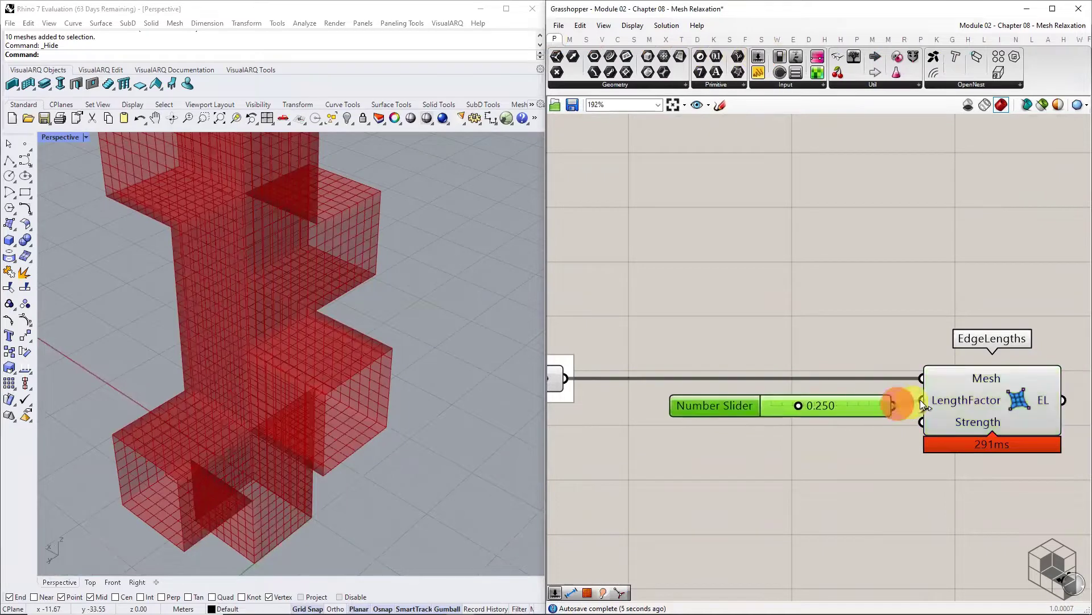
{"action": "double_click", "coordinate": [837, 406]}
{"action": "type", "text": "0.5"}
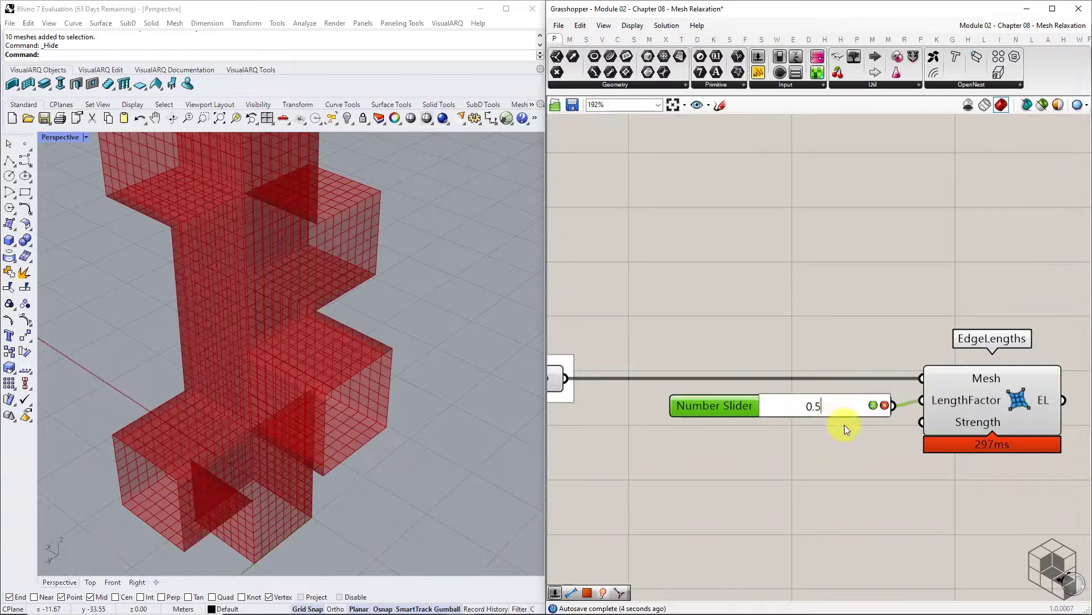
{"action": "left_click", "coordinate": [873, 406]}
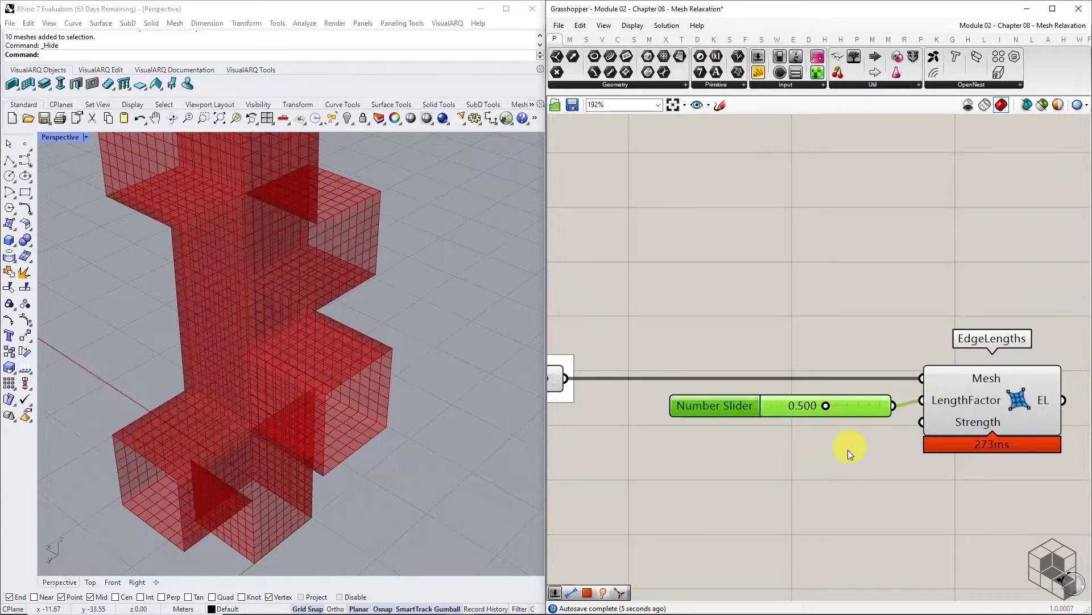
- Move the EdgeLengths goal and its Number Slider farther away from the Base mesh container
{"action": "scroll", "coordinate": [891, 427], "scroll_direction": "down", "scroll_amount": 2}
{"action": "right_click_drag", "start_coordinate": [891, 427], "coordinate": [798, 407]}
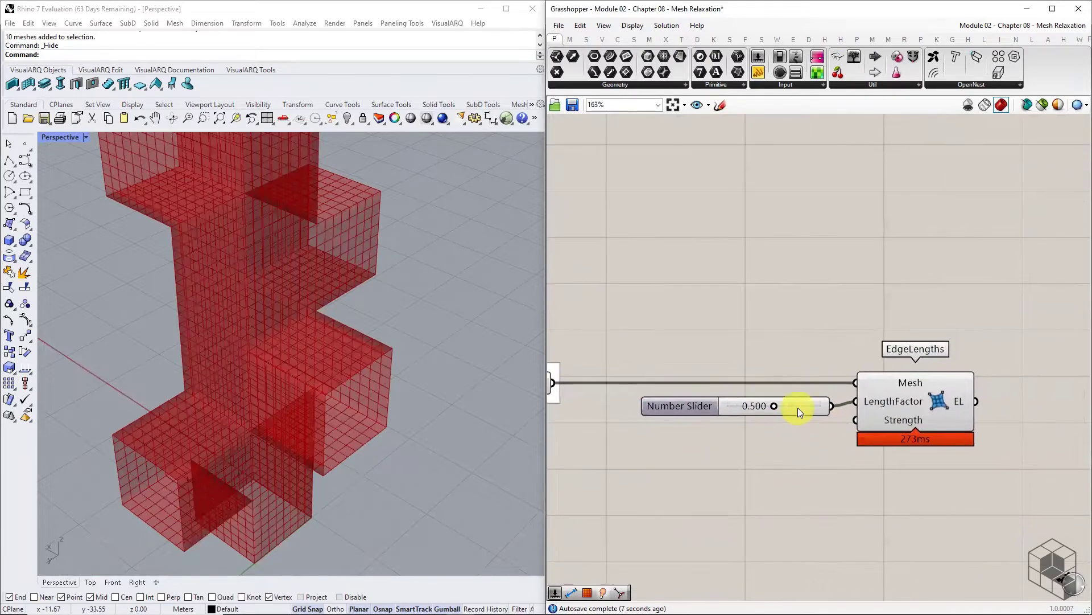
{"action": "scroll", "coordinate": [802, 445], "scroll_direction": "down", "scroll_amount": 3}
{"action": "left_click_drag", "start_coordinate": [922, 361], "coordinate": [750, 444]}
{"action": "left_click", "coordinate": [864, 463]}
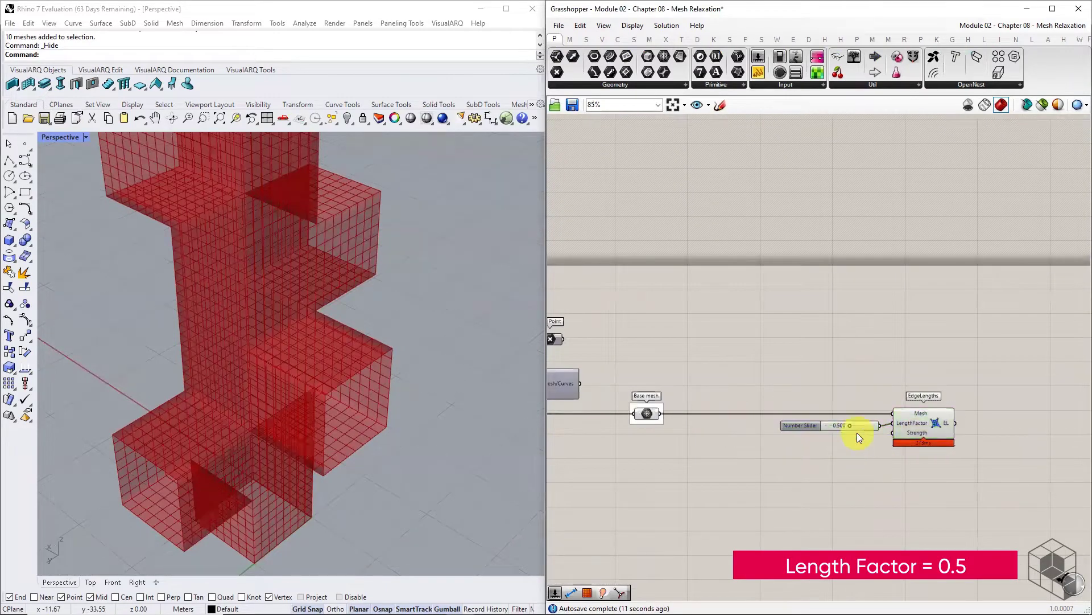
- Place a Kangaroo Show component above EdgeLengths and connect the Base mesh container to its G input
{"action": "scroll", "coordinate": [859, 441], "scroll_direction": "up", "scroll_amount": 2}
{"action": "left_click", "coordinate": [937, 37]}
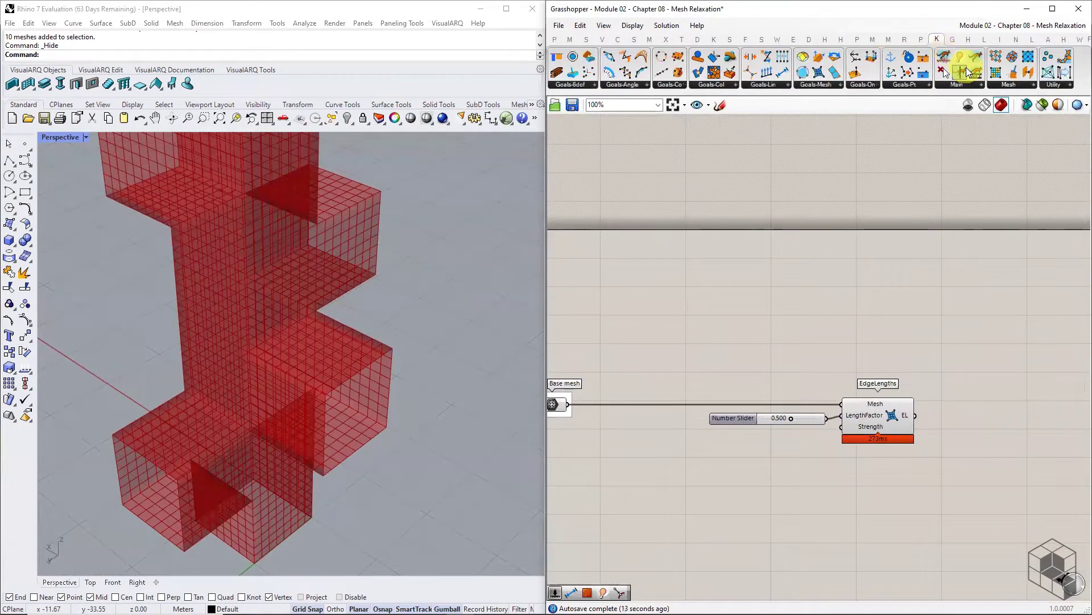
{"action": "left_click", "coordinate": [958, 85]}
{"action": "left_click_drag", "start_coordinate": [971, 136], "coordinate": [878, 357]}
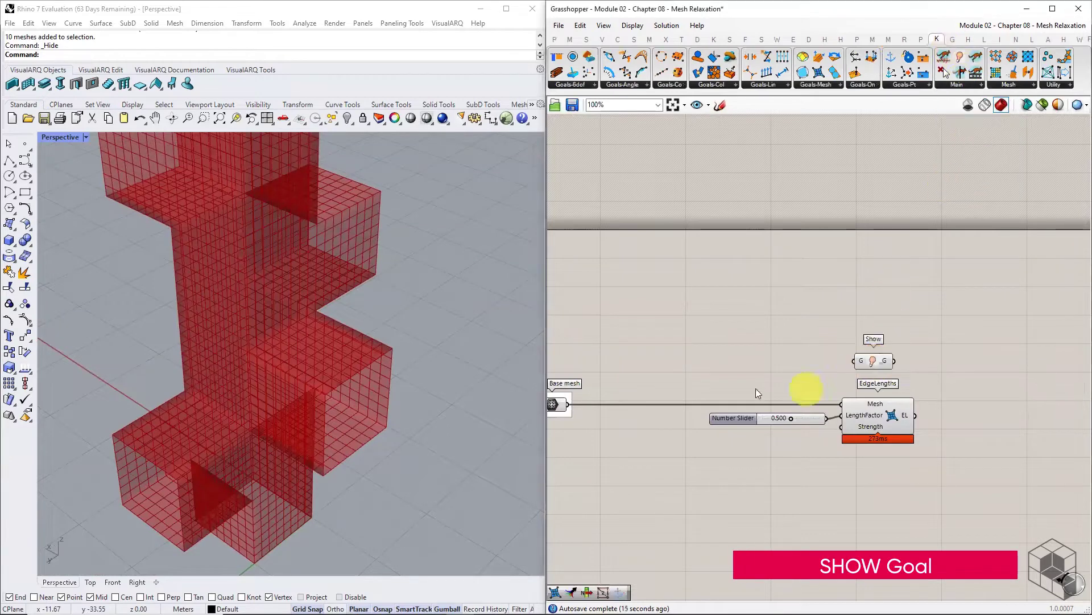
{"action": "left_click_drag", "start_coordinate": [571, 404], "coordinate": [855, 361]}
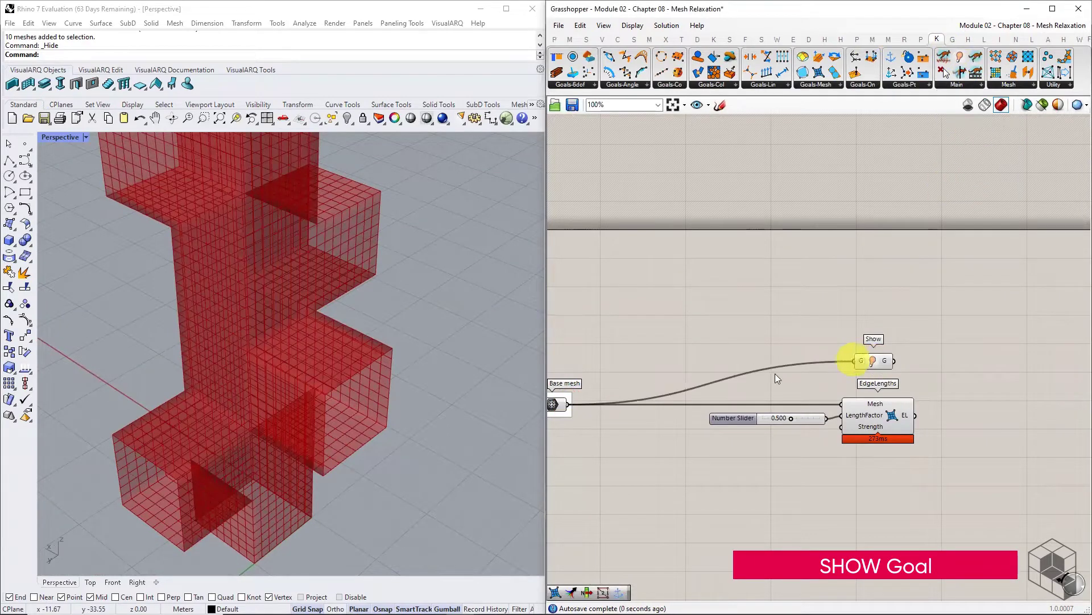
- Move the Show and EdgeLengths goals with the slider farther downstream to free canvas space beside the Base mesh container
{"action": "scroll", "coordinate": [653, 392], "scroll_direction": "up", "scroll_amount": 3}
{"action": "scroll", "coordinate": [653, 392], "scroll_direction": "up", "scroll_amount": 3}
{"action": "double_click", "coordinate": [656, 407]}
{"action": "scroll", "coordinate": [733, 407], "scroll_direction": "down", "scroll_amount": 3}
{"action": "left_click_drag", "start_coordinate": [733, 407], "coordinate": [965, 406]}
{"action": "scroll", "coordinate": [699, 379], "scroll_direction": "down", "scroll_amount": 3}
{"action": "scroll", "coordinate": [700, 378], "scroll_direction": "down", "scroll_amount": 1}
{"action": "left_click_drag", "start_coordinate": [1030, 324], "coordinate": [1075, 417]}
{"action": "scroll", "coordinate": [728, 409], "scroll_direction": "down", "scroll_amount": 4}
{"action": "right_click_drag", "start_coordinate": [1045, 422], "coordinate": [902, 427]}
{"action": "scroll", "coordinate": [920, 414], "scroll_direction": "up", "scroll_amount": 2}
{"action": "left_click_drag", "start_coordinate": [944, 414], "coordinate": [1069, 415]}
{"action": "left_click", "coordinate": [1005, 448]}
{"action": "scroll", "coordinate": [1010, 453], "scroll_direction": "down", "scroll_amount": 1}
{"action": "right_click_drag", "start_coordinate": [677, 441], "coordinate": [888, 421]}
{"action": "scroll", "coordinate": [663, 410], "scroll_direction": "up", "scroll_amount": 3}
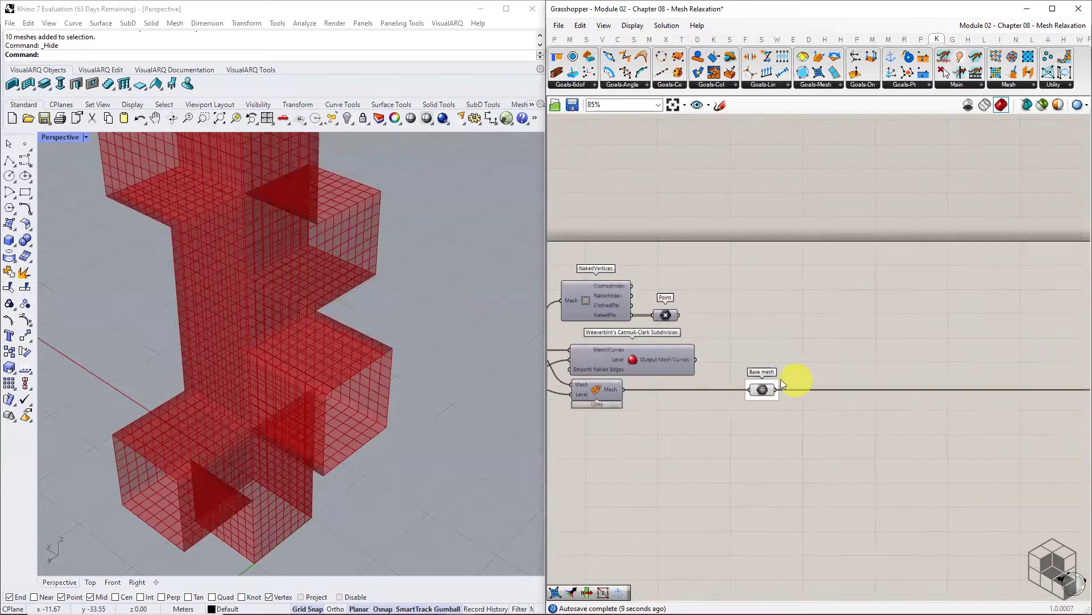
{"action": "left_click", "coordinate": [762, 390]}
{"action": "left_click", "coordinate": [577, 517]}
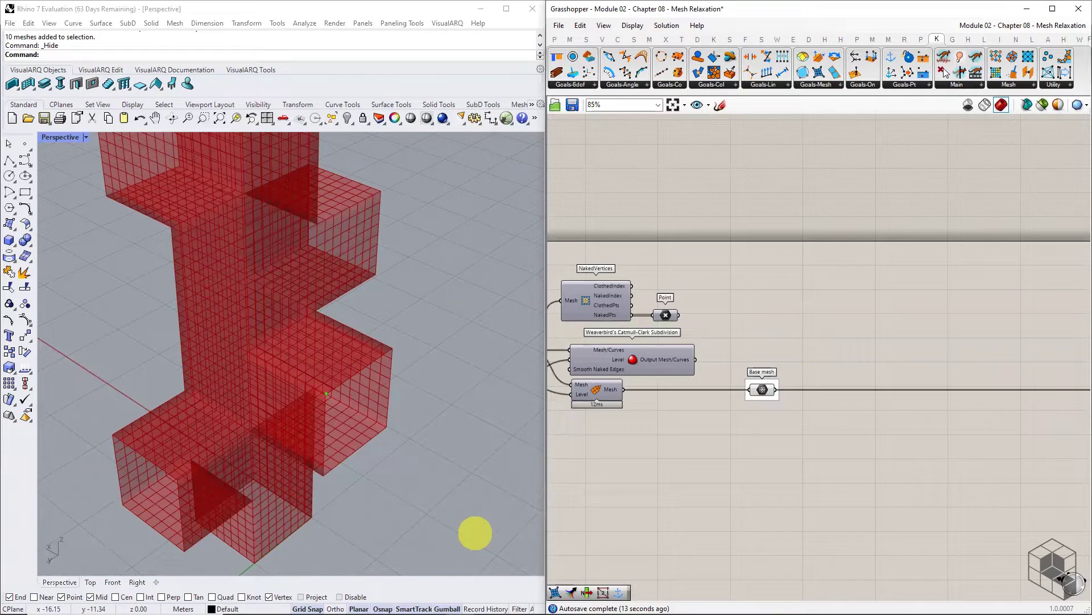
{"action": "left_click", "coordinate": [326, 392]}
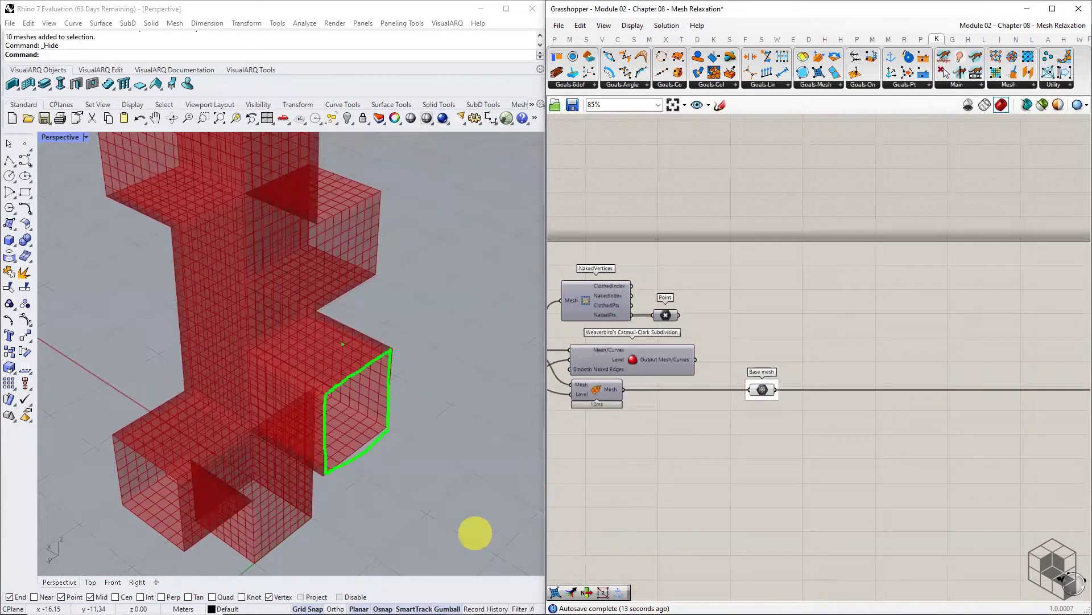
{"action": "left_click_drag", "start_coordinate": [344, 338], "coordinate": [296, 470]}
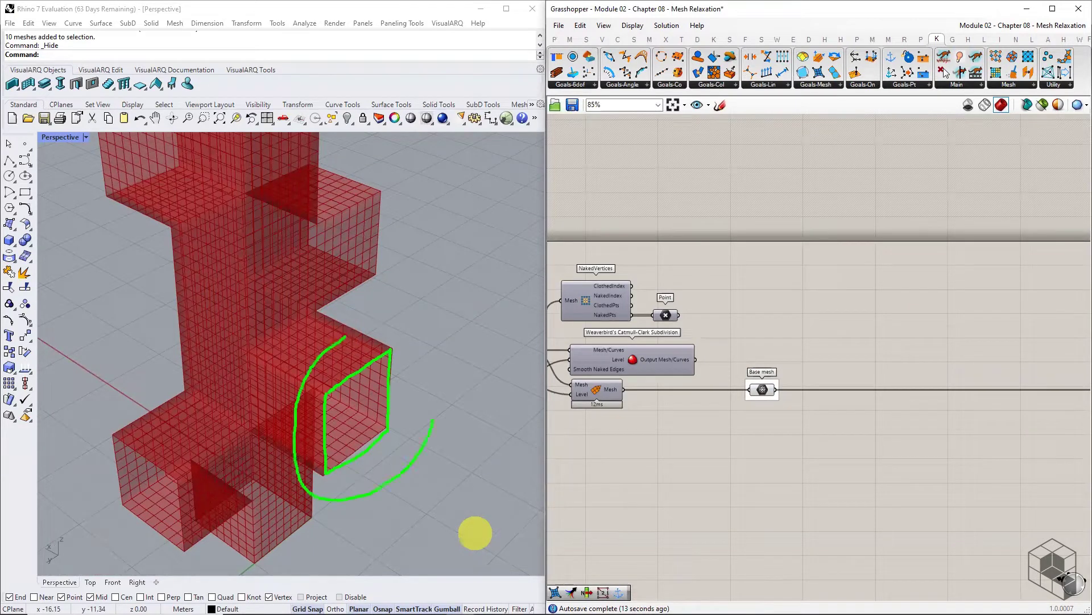
{"action": "mouse_move", "coordinate": [391, 347]}
{"action": "left_mouse_down"}
{"action": "mouse_move", "coordinate": [406, 326]}
{"action": "mouse_move", "coordinate": [396, 355]}
{"action": "mouse_move", "coordinate": [422, 334]}
{"action": "left_mouse_up"}
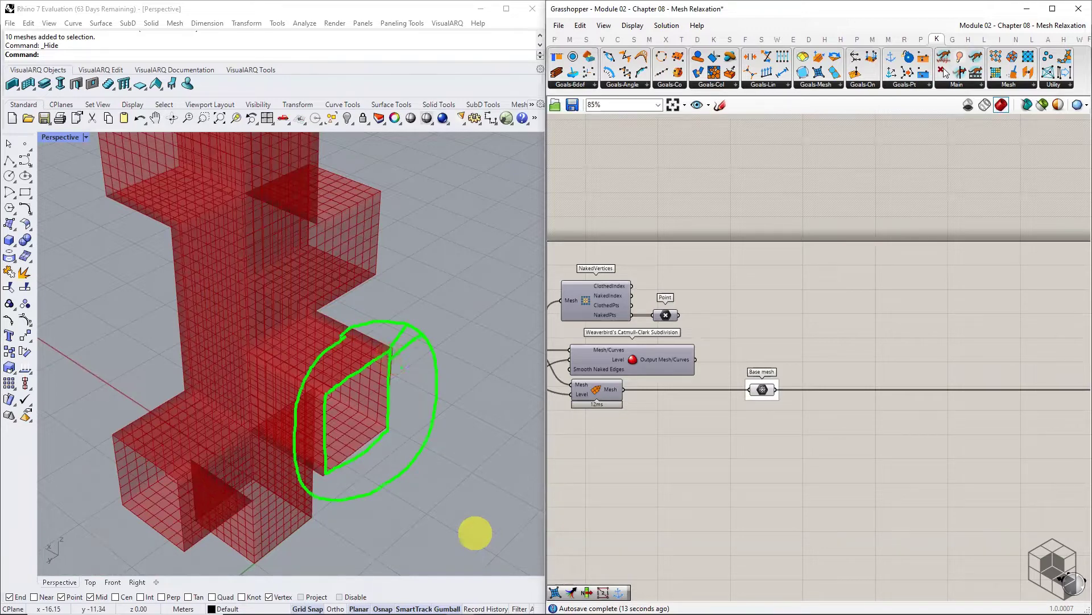
{"action": "mouse_move", "coordinate": [389, 374]}
{"action": "left_mouse_down"}
{"action": "mouse_move", "coordinate": [439, 360]}
{"action": "mouse_move", "coordinate": [444, 417]}
{"action": "mouse_move", "coordinate": [424, 442]}
{"action": "mouse_move", "coordinate": [337, 489]}
{"action": "left_mouse_up"}
{"action": "left_click_drag", "start_coordinate": [333, 472], "coordinate": [316, 494]}
{"action": "left_click_drag", "start_coordinate": [322, 473], "coordinate": [302, 480]}
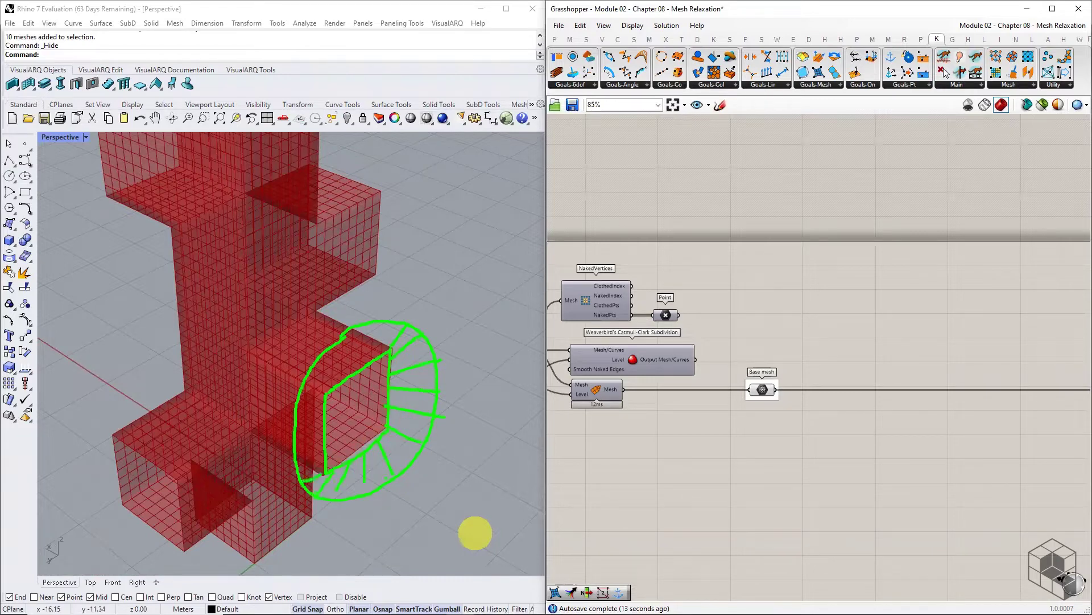
{"action": "key", "text": "Escape"}
- Place a Mesh Edges component below the Base mesh container and connect the Base mesh to its Mesh input
{"action": "right_click_drag", "start_coordinate": [811, 429], "coordinate": [766, 429]}
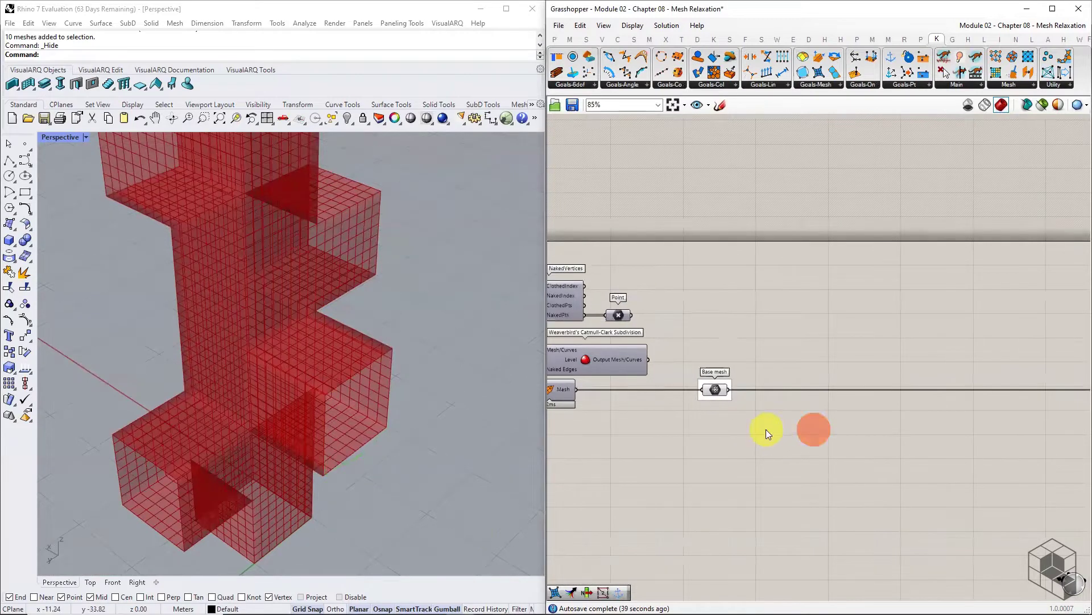
{"action": "left_click", "coordinate": [649, 39]}
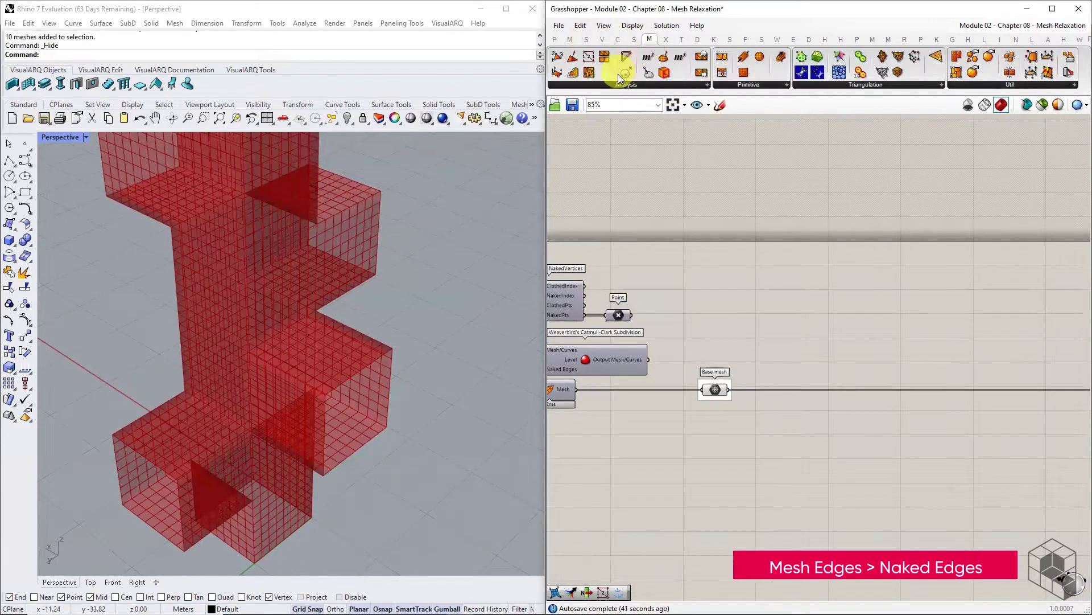
{"action": "left_click", "coordinate": [620, 85]}
{"action": "left_click_drag", "start_coordinate": [586, 135], "coordinate": [756, 438]}
- Add a Line container beside Mesh Edges and connect the Naked Edges output to it
{"action": "left_click", "coordinate": [555, 40]}
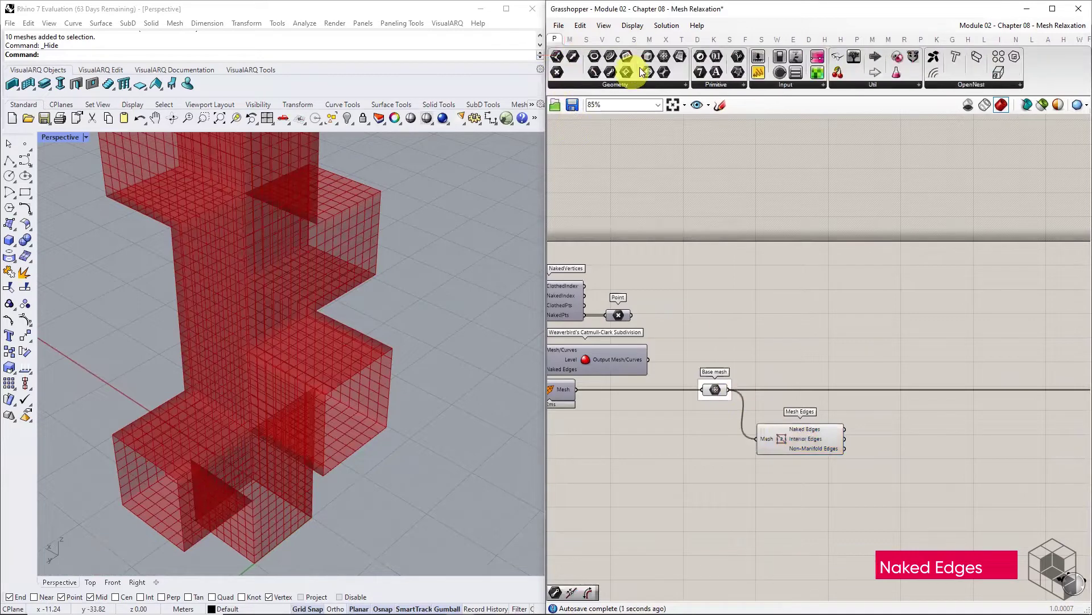
{"action": "left_click_drag", "start_coordinate": [607, 72], "coordinate": [909, 423]}
{"action": "left_click_drag", "start_coordinate": [844, 429], "coordinate": [900, 424]}
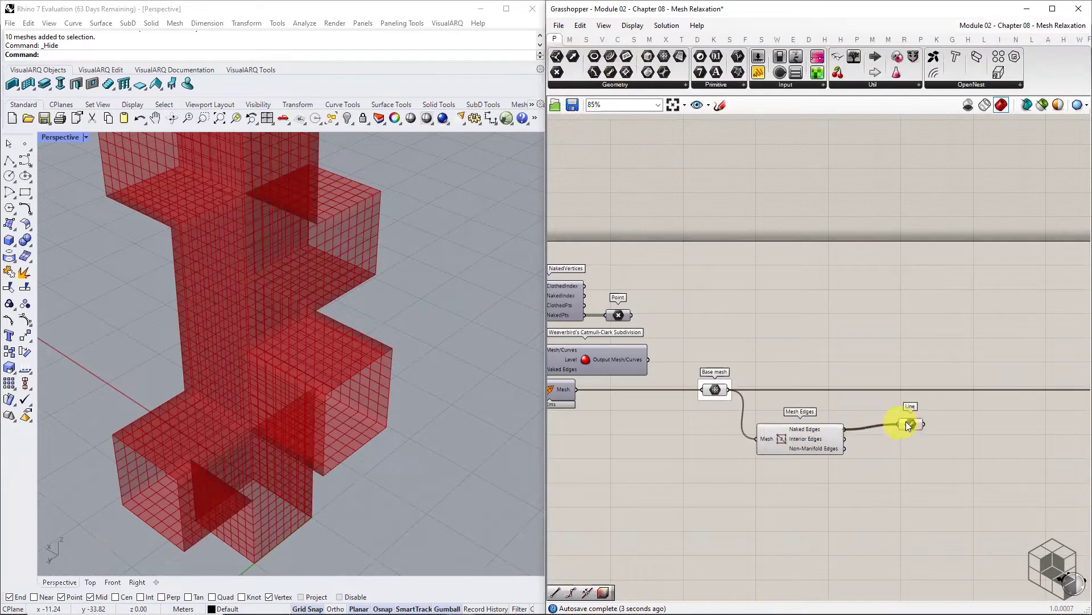
- Turn off the preview of Mesh Edges and inspect the naked-edge segments held in the Line container
{"action": "left_click", "coordinate": [832, 435]}
{"action": "scroll", "coordinate": [822, 434], "scroll_direction": "down", "scroll_amount": 1}
{"action": "middle_click", "coordinate": [821, 435]}
{"action": "left_click", "coordinate": [857, 396]}
{"action": "scroll", "coordinate": [922, 457], "scroll_direction": "up", "scroll_amount": 5}
{"action": "left_click", "coordinate": [856, 396]}
{"action": "mouse_move", "coordinate": [852, 395]}
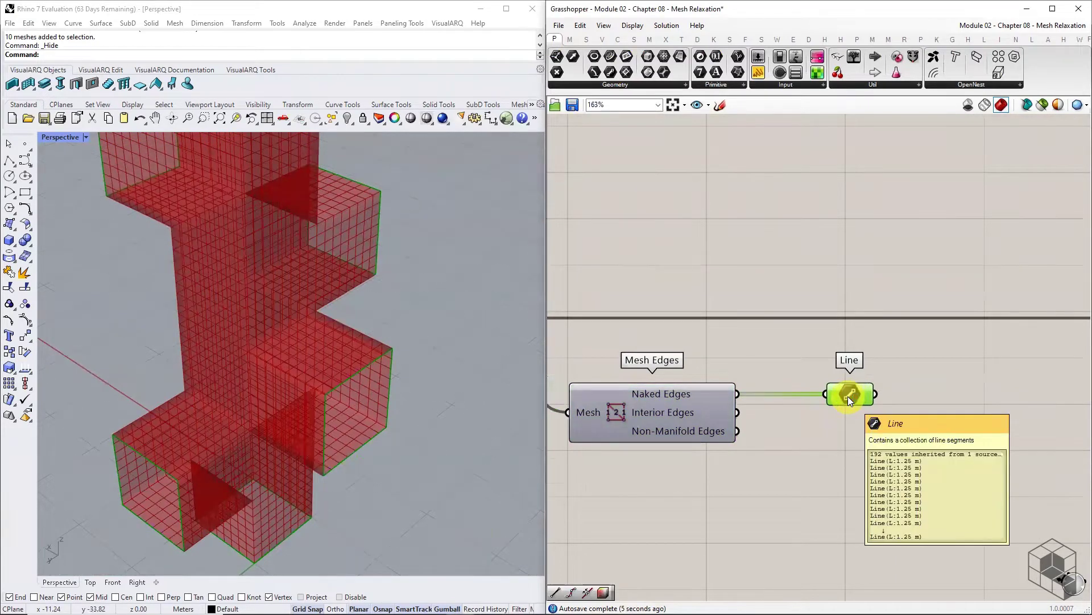
- Place a Join Curves component after the Line container and connect the lines to its Curves input
{"action": "scroll", "coordinate": [848, 396], "scroll_direction": "down", "scroll_amount": 2}
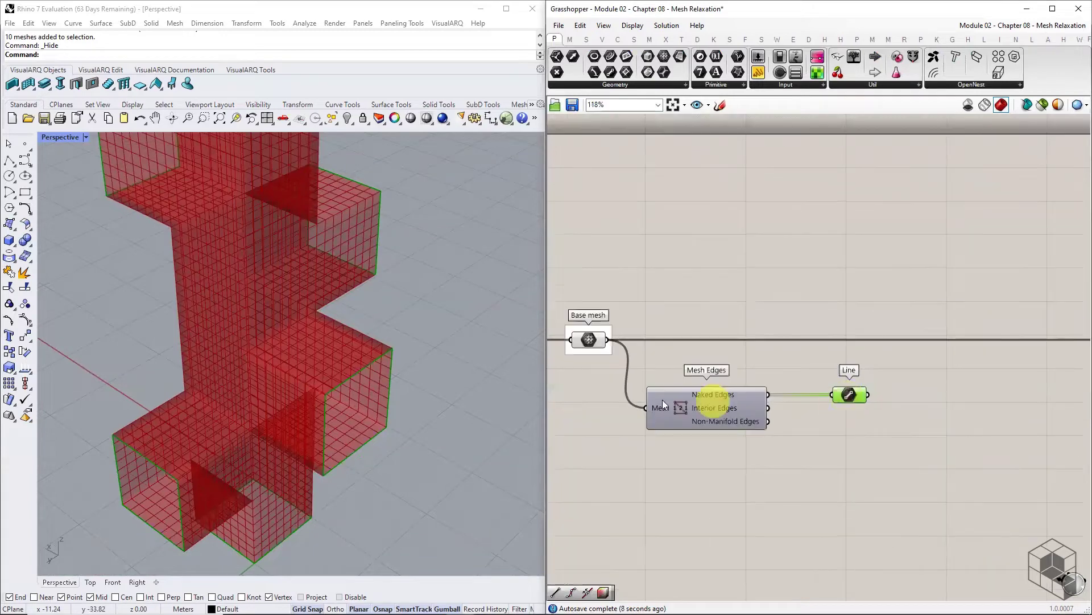
{"action": "scroll", "coordinate": [348, 359], "scroll_direction": "down", "scroll_amount": 5}
{"action": "right_click_drag", "start_coordinate": [348, 352], "coordinate": [405, 360]}
{"action": "right_click_drag", "start_coordinate": [959, 444], "coordinate": [796, 445]}
{"action": "left_click", "coordinate": [617, 38]}
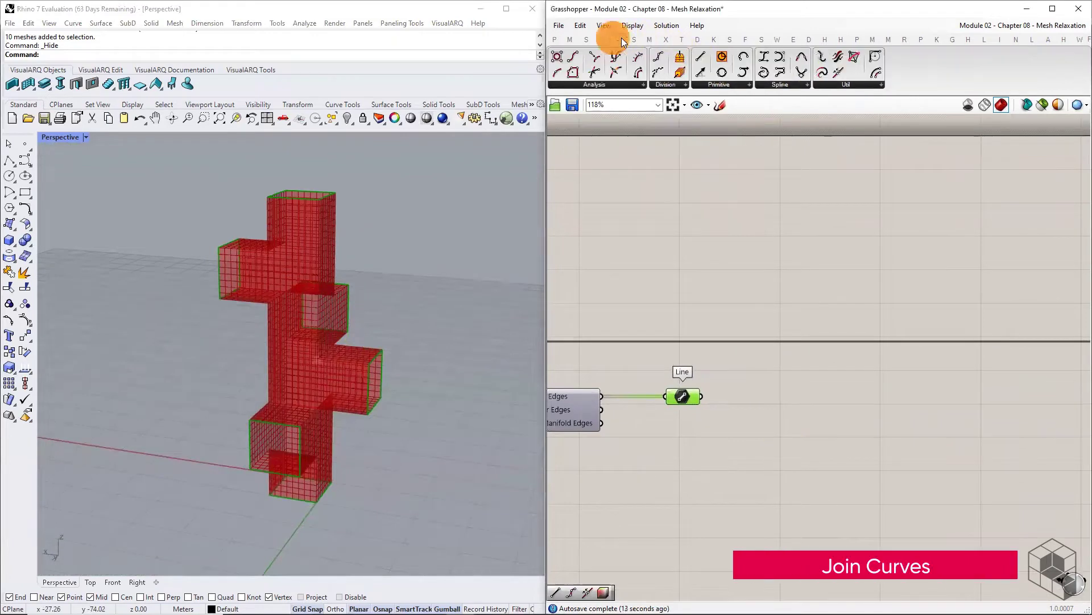
{"action": "left_click", "coordinate": [838, 86]}
{"action": "left_click", "coordinate": [933, 120]}
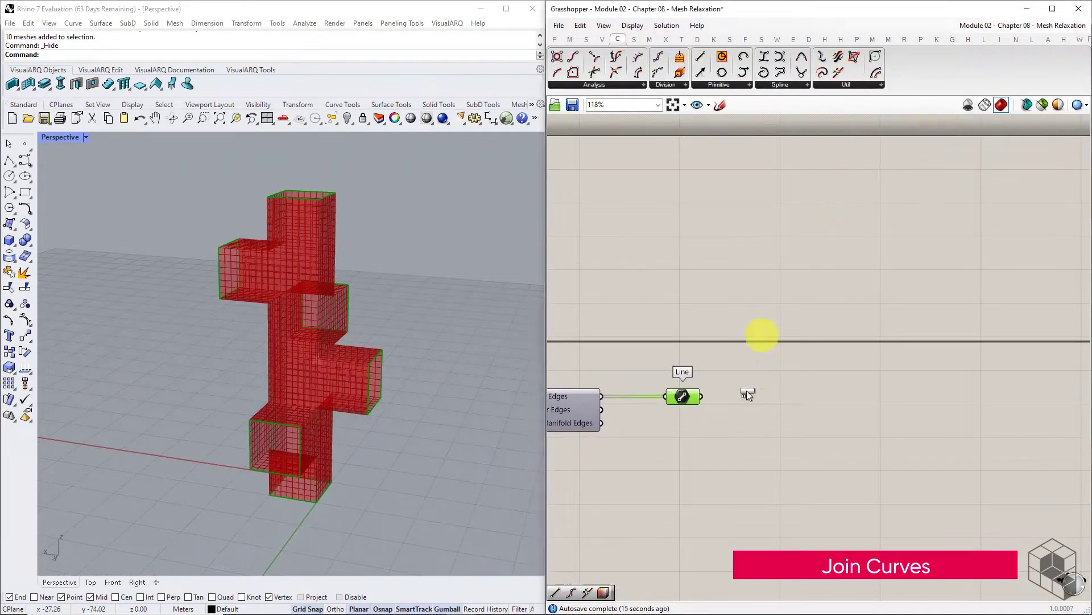
{"action": "scroll", "coordinate": [747, 391], "scroll_direction": "up", "scroll_amount": 2}
{"action": "left_click", "coordinate": [768, 395]}
{"action": "left_click_drag", "start_coordinate": [713, 384], "coordinate": [749, 381]}
- Turn off the preview of the Line container
{"action": "middle_click", "coordinate": [653, 382]}
{"action": "left_click", "coordinate": [684, 340]}
{"action": "mouse_move", "coordinate": [806, 388]}
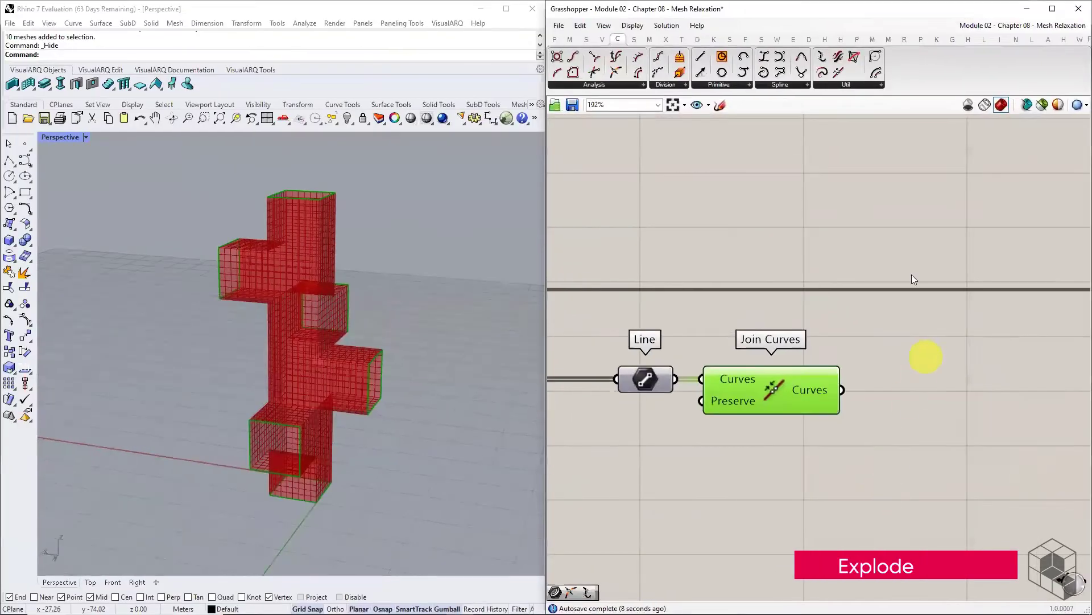
- Add an Explode component after Join Curves and connect the joined curves to its Curve input
{"action": "left_click", "coordinate": [844, 85]}
{"action": "left_click", "coordinate": [844, 106]}
{"action": "left_click", "coordinate": [934, 385]}
{"action": "left_click_drag", "start_coordinate": [842, 390], "coordinate": [905, 393]}
- Turn off the preview of the Join Curves component
{"action": "left_click", "coordinate": [743, 380]}
{"action": "middle_click", "coordinate": [743, 380]}
{"action": "left_click", "coordinate": [786, 347]}
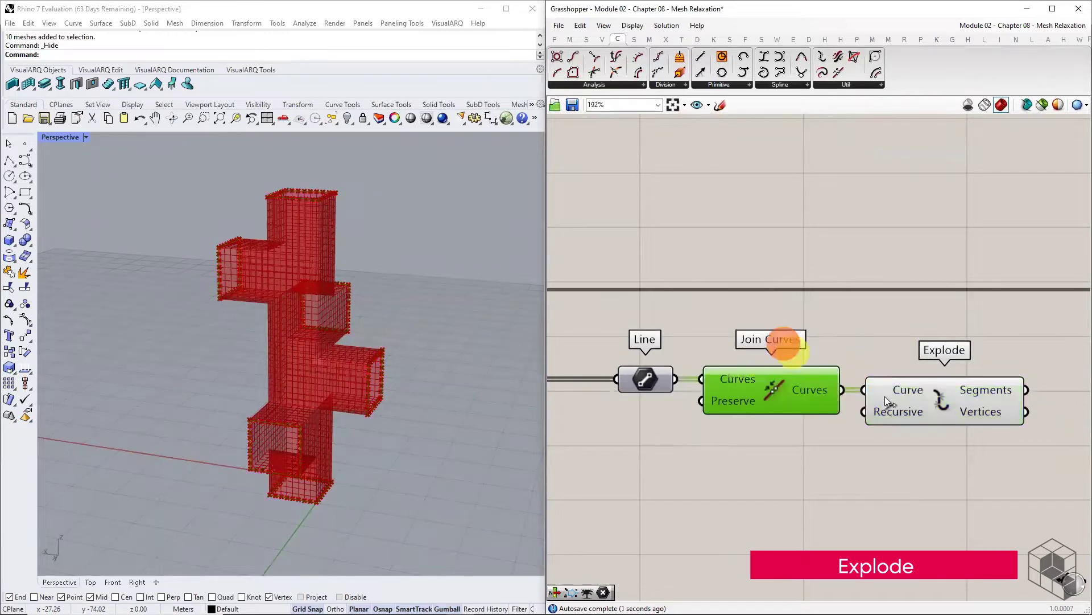
- Examine the Explode vertices along the tower's open rims and how the Vertices output is grouped
{"action": "left_click", "coordinate": [977, 415]}
{"action": "right_click_drag", "start_coordinate": [878, 475], "coordinate": [729, 477]}
{"action": "mouse_move", "coordinate": [858, 415]}
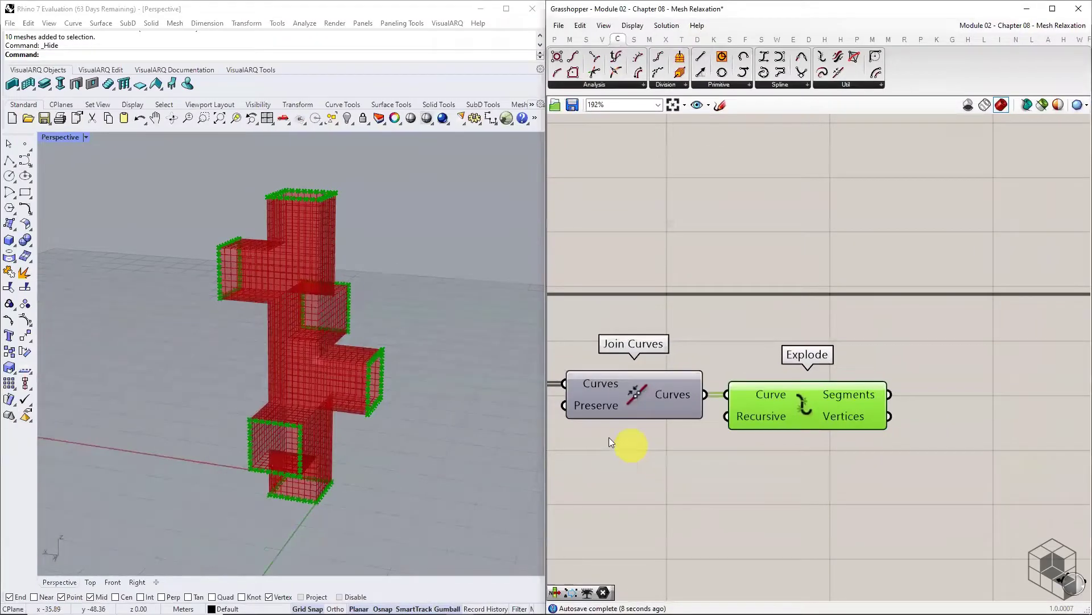
{"action": "mouse_move", "coordinate": [380, 381]}
{"action": "right_mouse_down"}
{"action": "mouse_move", "coordinate": [359, 397]}
{"action": "mouse_move", "coordinate": [302, 402]}
{"action": "mouse_move", "coordinate": [188, 390]}
{"action": "mouse_move", "coordinate": [373, 398]}
{"action": "mouse_move", "coordinate": [300, 359]}
{"action": "right_mouse_up"}
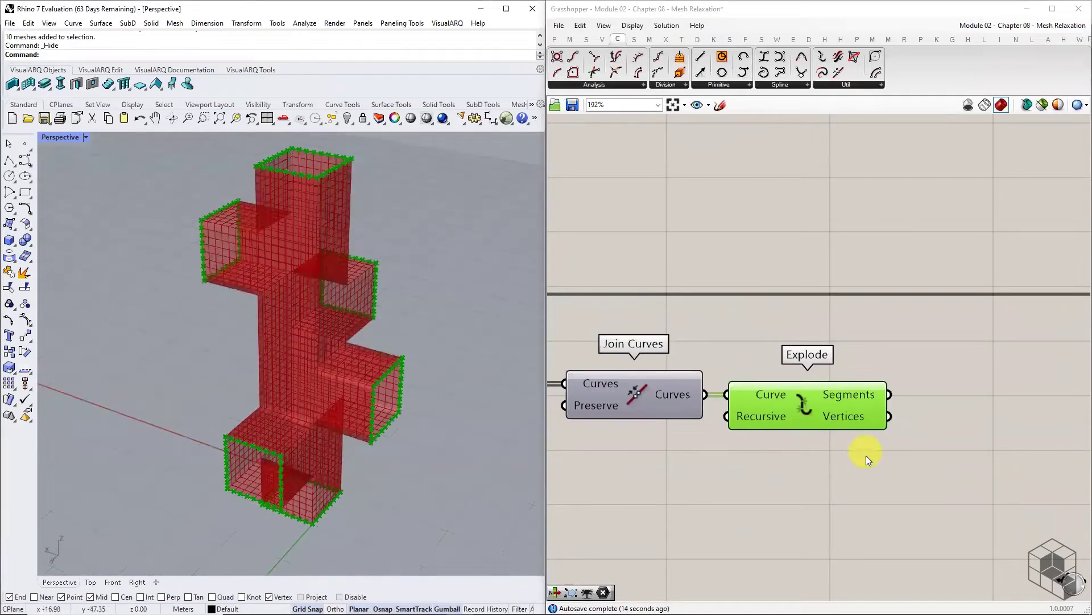
{"action": "right_click_drag", "start_coordinate": [909, 454], "coordinate": [801, 461]}
{"action": "left_click", "coordinate": [822, 461]}
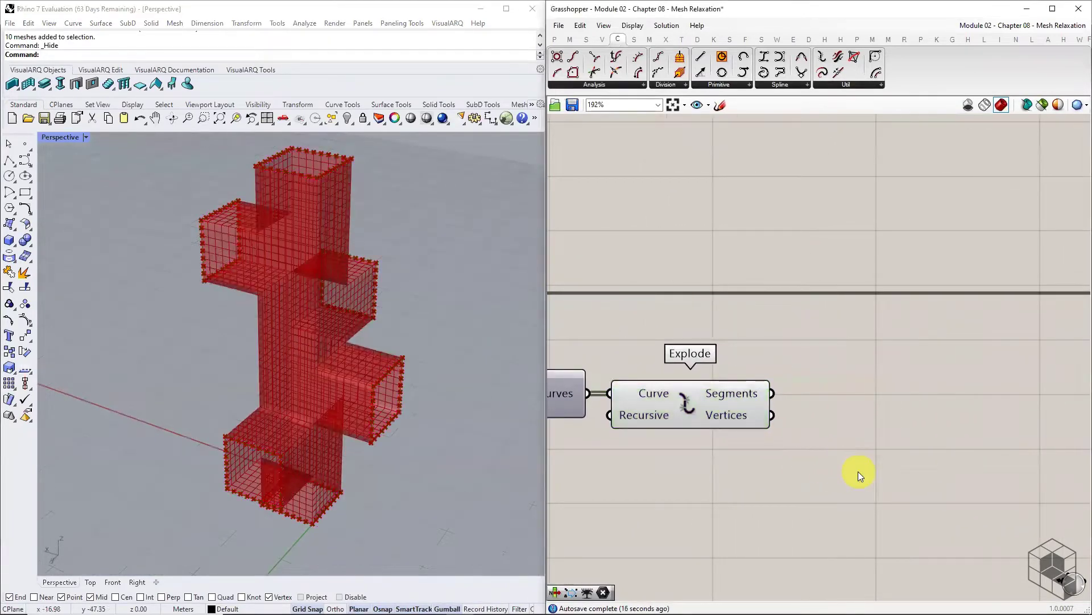
{"action": "mouse_move", "coordinate": [738, 416]}
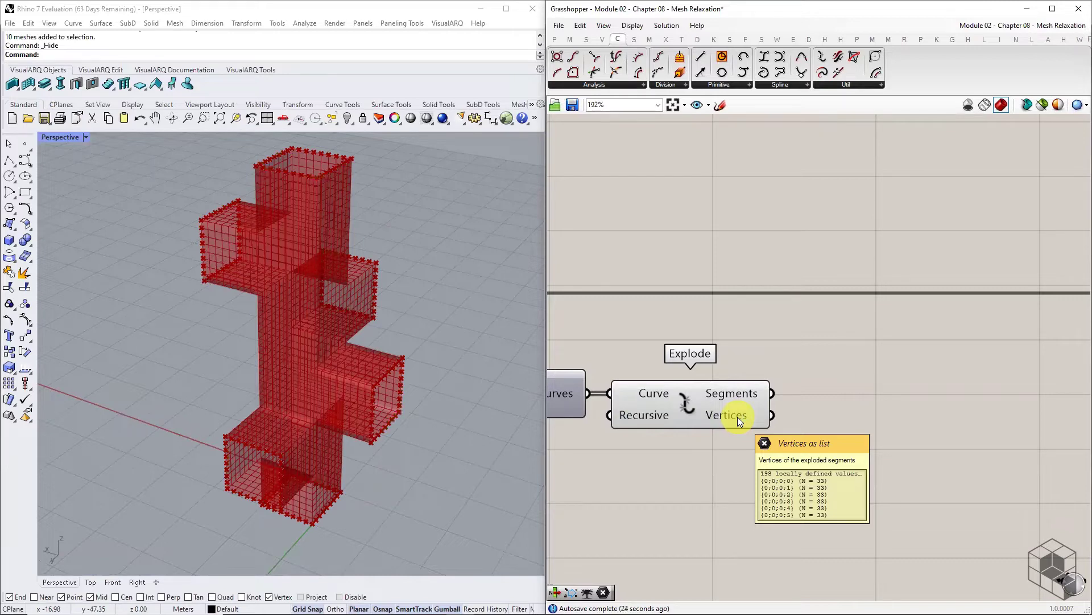
- Add a Kangaroo removeDuplicatePts component, connect Explode's Vertices output to its points input and inspect the unique points output
{"action": "left_click", "coordinate": [938, 42]}
{"action": "left_click", "coordinate": [1041, 83]}
{"action": "left_click", "coordinate": [1057, 164]}
{"action": "left_click", "coordinate": [904, 426]}
{"action": "left_click_drag", "start_coordinate": [772, 414], "coordinate": [857, 421]}
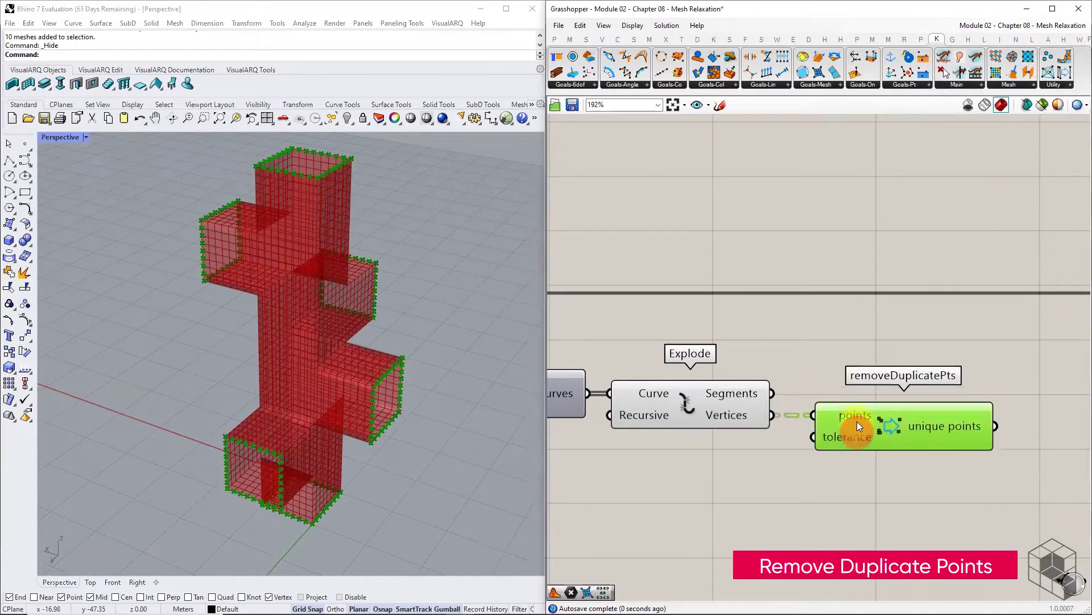
{"action": "mouse_move", "coordinate": [728, 419]}
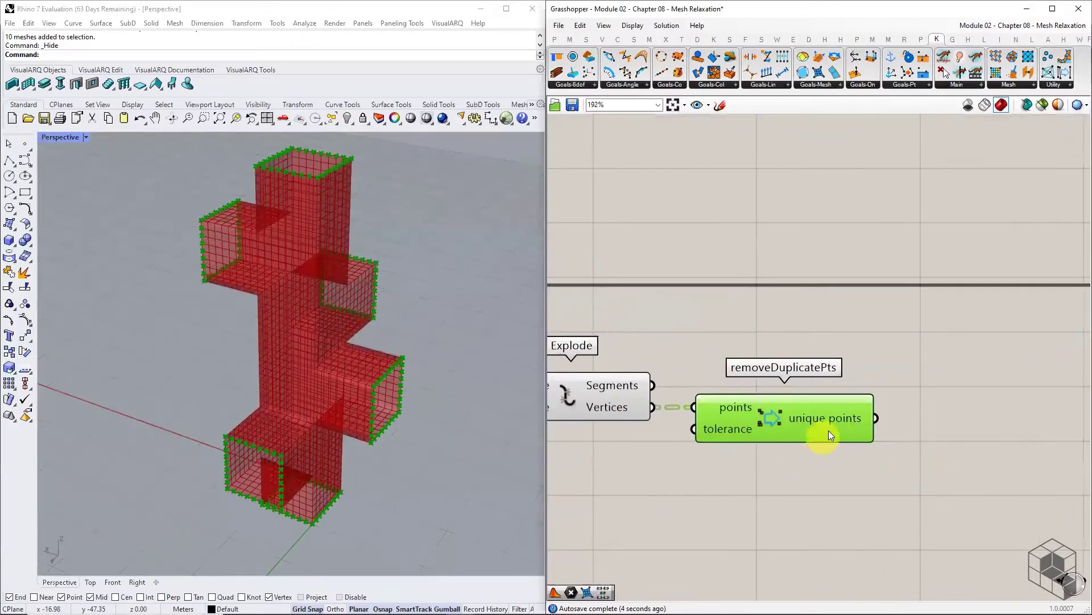
{"action": "mouse_move", "coordinate": [833, 424]}
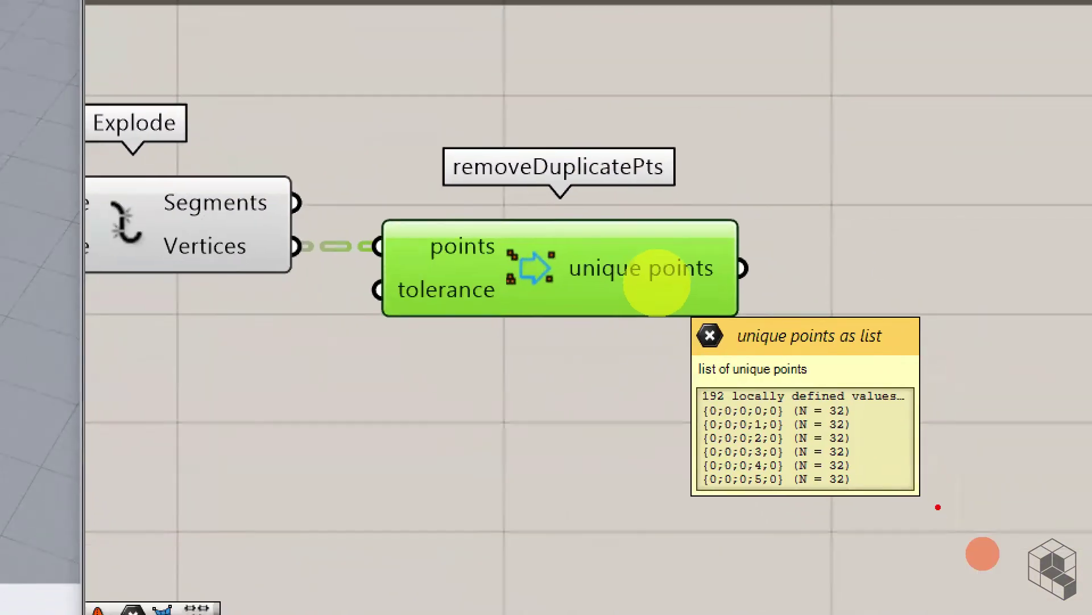
{"action": "mouse_move", "coordinate": [858, 405]}
{"action": "left_mouse_down"}
{"action": "mouse_move", "coordinate": [872, 481]}
{"action": "mouse_move", "coordinate": [862, 494]}
{"action": "left_mouse_up"}
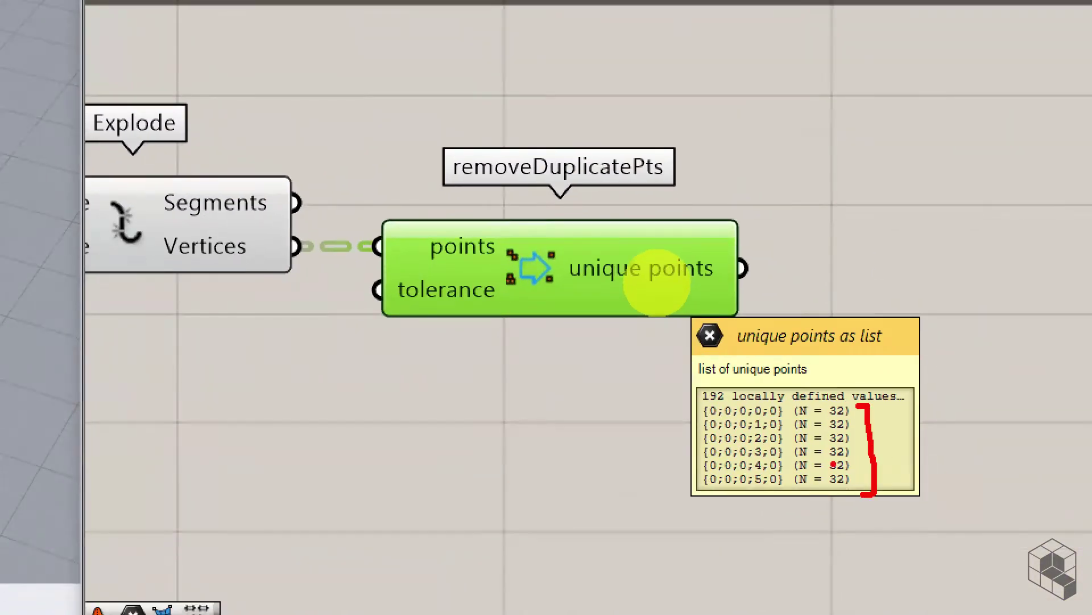
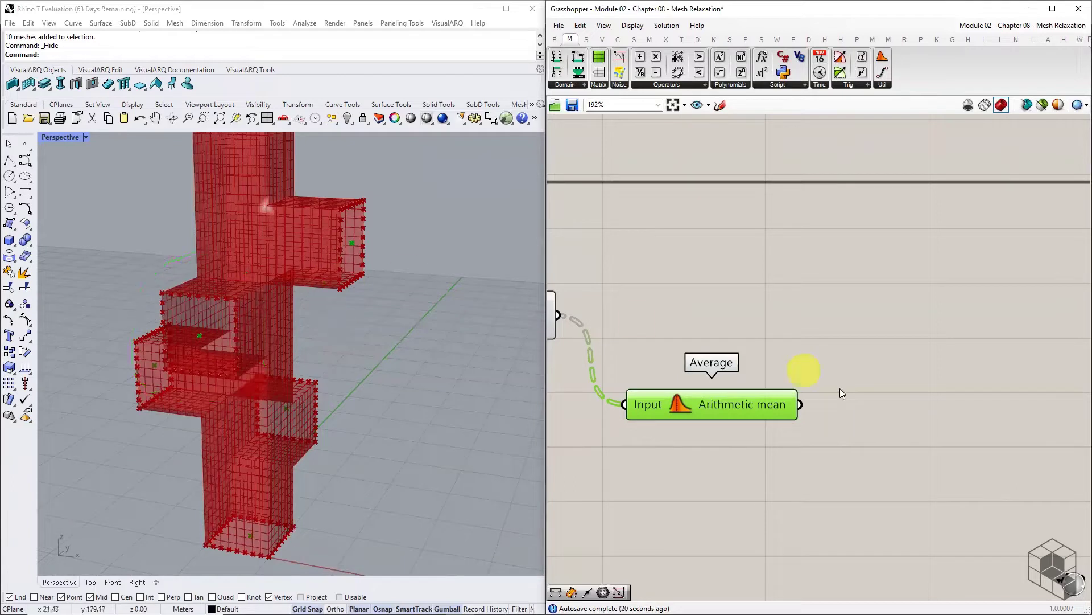
- Place a Plane Fit component above Average and connect the unique points output to its Points input
{"action": "left_click", "coordinate": [603, 39]}
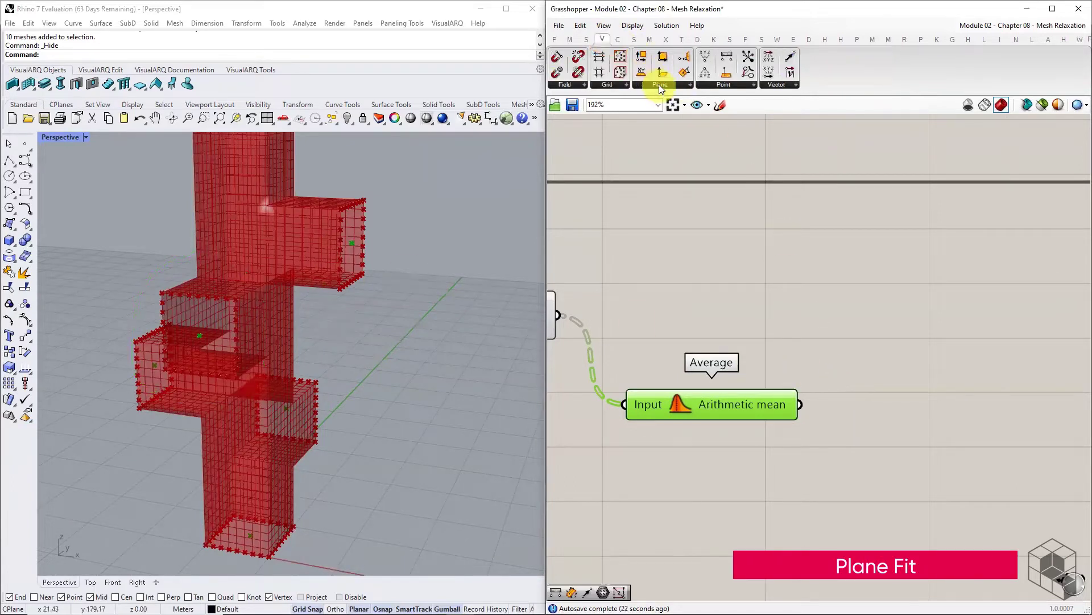
{"action": "left_click", "coordinate": [659, 85]}
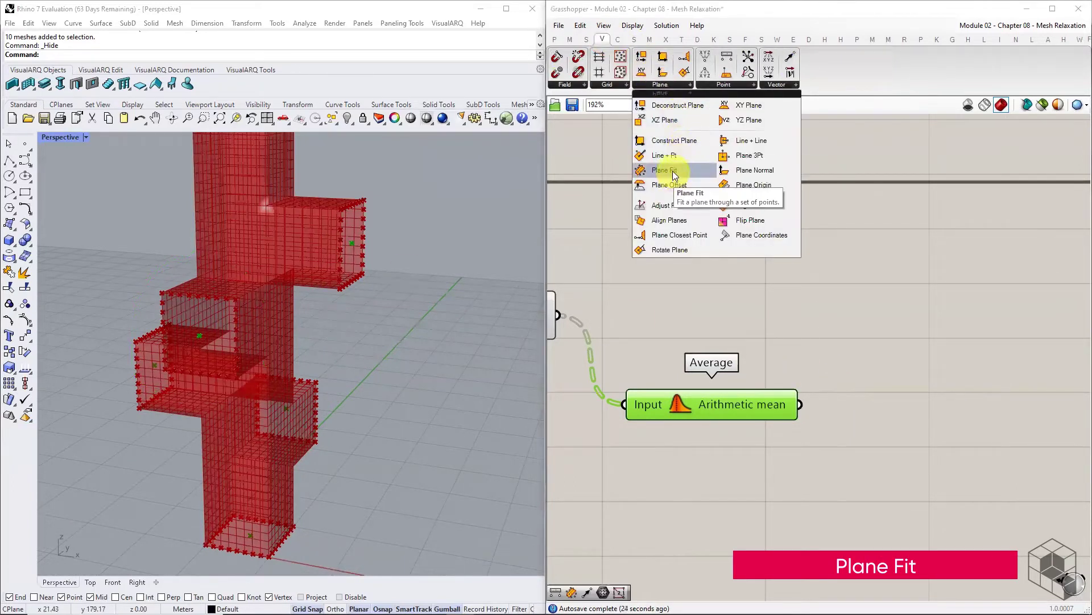
{"action": "left_click_drag", "start_coordinate": [673, 171], "coordinate": [724, 334]}
{"action": "right_click_drag", "start_coordinate": [725, 333], "coordinate": [790, 337]}
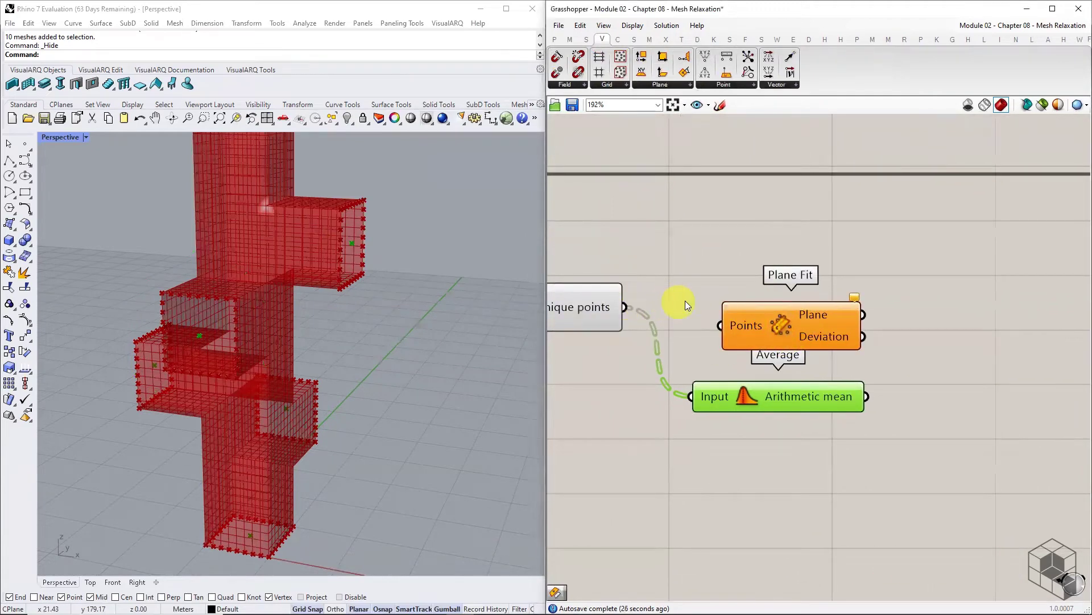
{"action": "right_click_drag", "start_coordinate": [686, 301], "coordinate": [749, 303]}
{"action": "left_click_drag", "start_coordinate": [766, 316], "coordinate": [787, 326]}
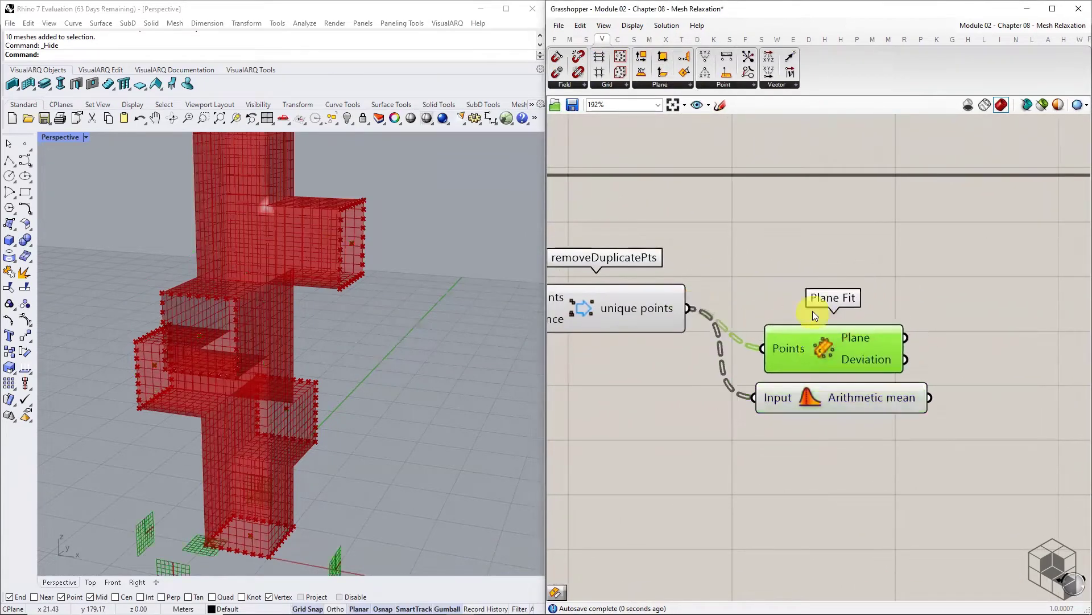
- Inspect the fitted planes in the Rhino viewport and move Plane Fit and Average together slightly lower on the canvas
{"action": "scroll", "coordinate": [808, 319], "scroll_direction": "down", "scroll_amount": 4}
{"action": "scroll", "coordinate": [390, 398], "scroll_direction": "down", "scroll_amount": 4}
{"action": "scroll", "coordinate": [292, 469], "scroll_direction": "up", "scroll_amount": 5}
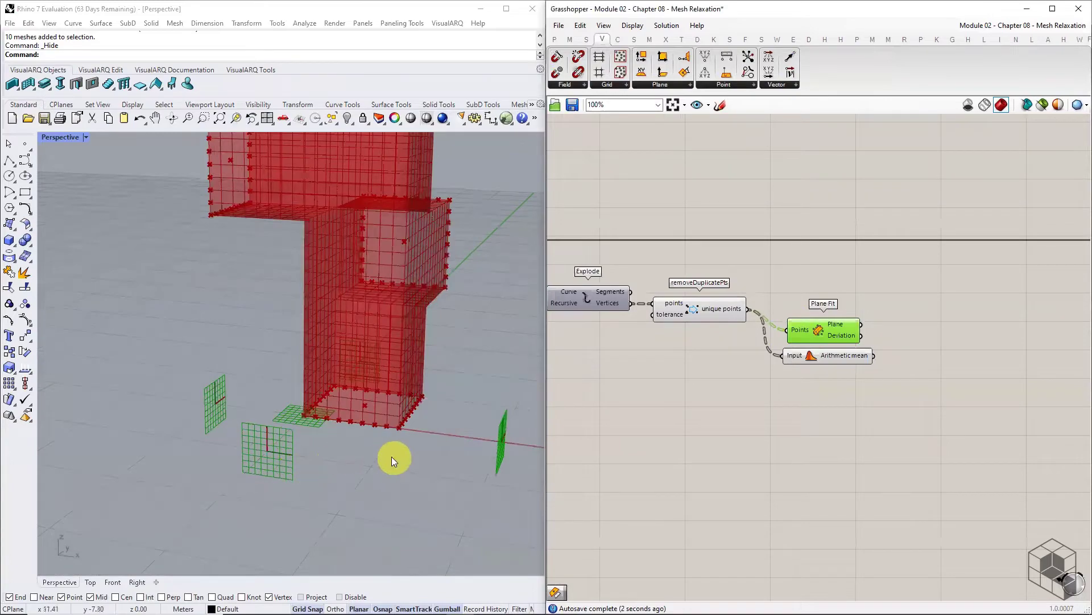
{"action": "right_click_drag", "start_coordinate": [391, 456], "coordinate": [408, 419]}
{"action": "left_click", "coordinate": [890, 309]}
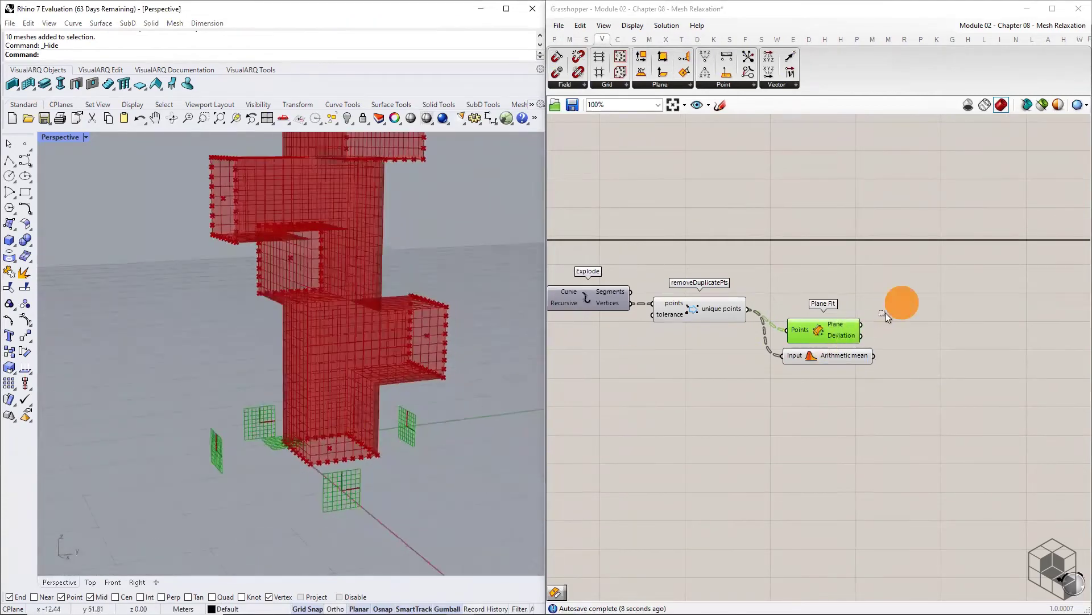
{"action": "left_click_drag", "start_coordinate": [886, 313], "coordinate": [847, 358]}
{"action": "left_click_drag", "start_coordinate": [829, 332], "coordinate": [823, 352]}
{"action": "left_click", "coordinate": [835, 296]}
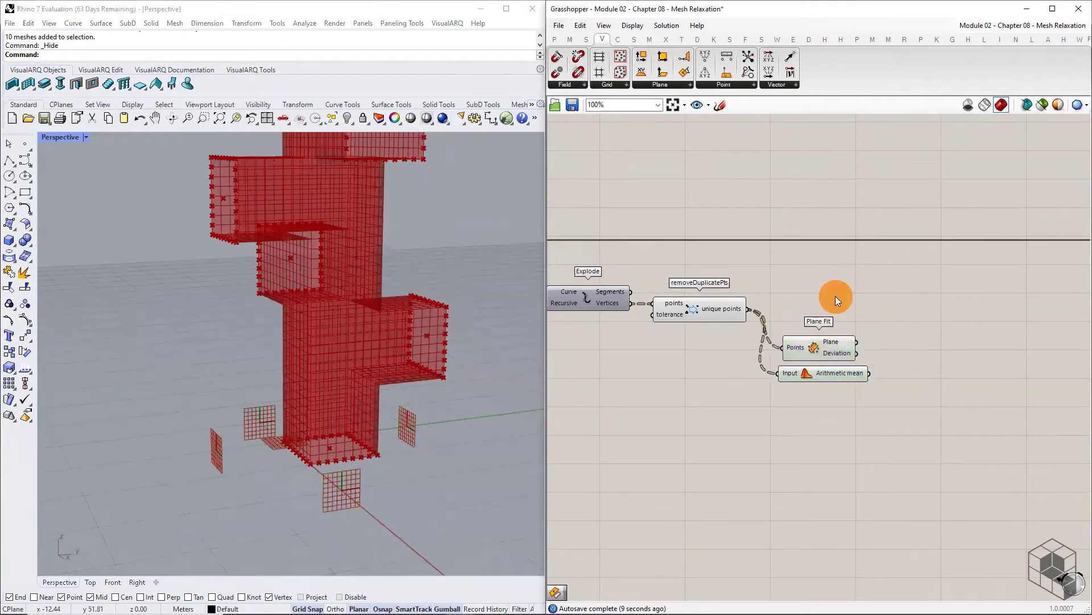
- Add a Plane Origin component, connecting Plane Fit's Plane output to Base and the arithmetic mean to Origin
{"action": "left_click", "coordinate": [653, 84]}
{"action": "left_click", "coordinate": [744, 183]}
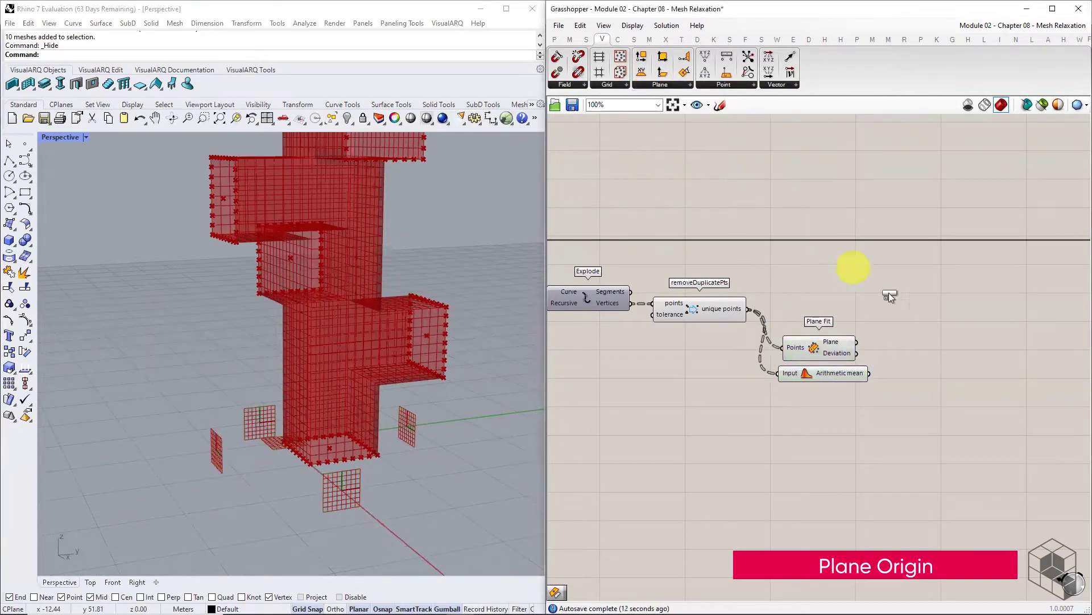
{"action": "left_click", "coordinate": [926, 349]}
{"action": "scroll", "coordinate": [948, 347], "scroll_direction": "up", "scroll_amount": 3}
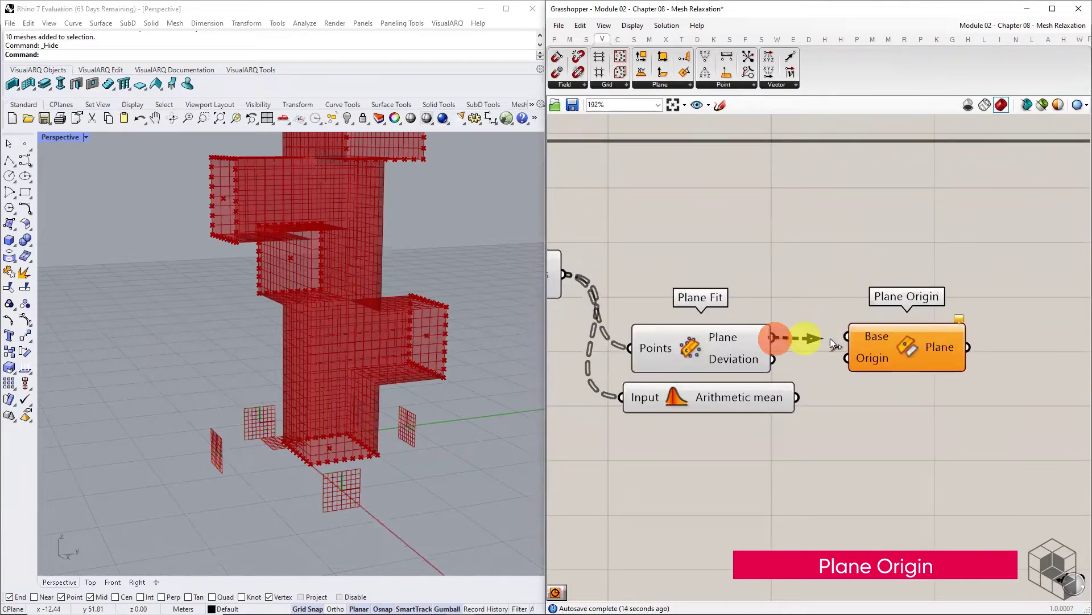
{"action": "left_click_drag", "start_coordinate": [831, 339], "coordinate": [797, 397]}
{"action": "left_click_drag", "start_coordinate": [889, 352], "coordinate": [882, 353]}
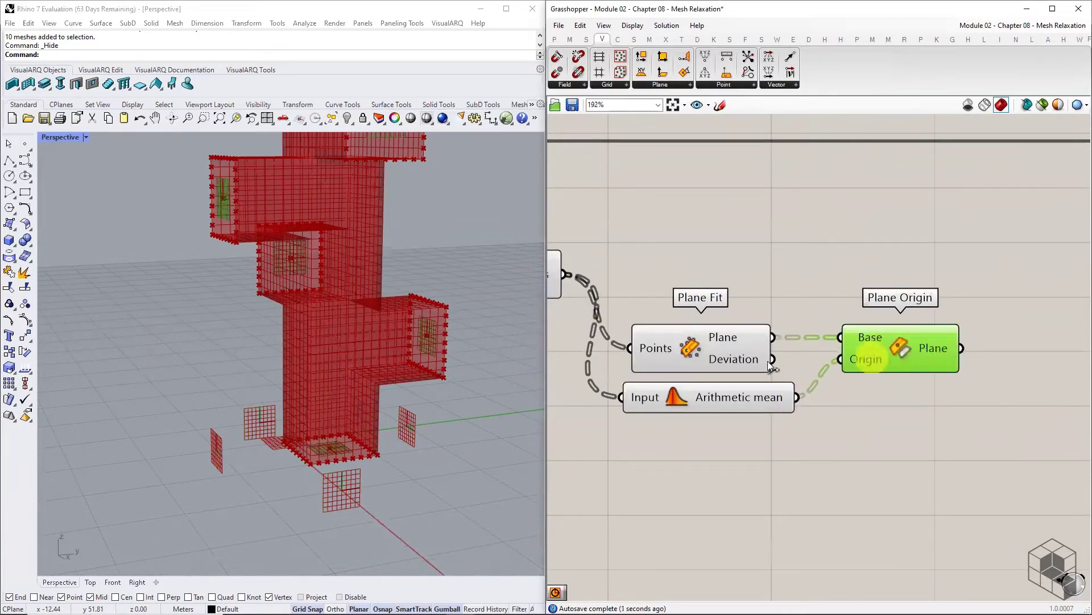
- Turn off the previews of Plane Fit and Average and examine the Plane Origin planes at the tower openings
{"action": "left_click_drag", "start_coordinate": [802, 259], "coordinate": [674, 393]}
{"action": "middle_click", "coordinate": [727, 355]}
{"action": "left_click", "coordinate": [763, 314]}
{"action": "right_click_drag", "start_coordinate": [437, 329], "coordinate": [256, 345]}
{"action": "left_click", "coordinate": [902, 349]}
{"action": "right_click_drag", "start_coordinate": [507, 414], "coordinate": [266, 448]}
{"action": "scroll", "coordinate": [277, 338], "scroll_direction": "up", "scroll_amount": 10}
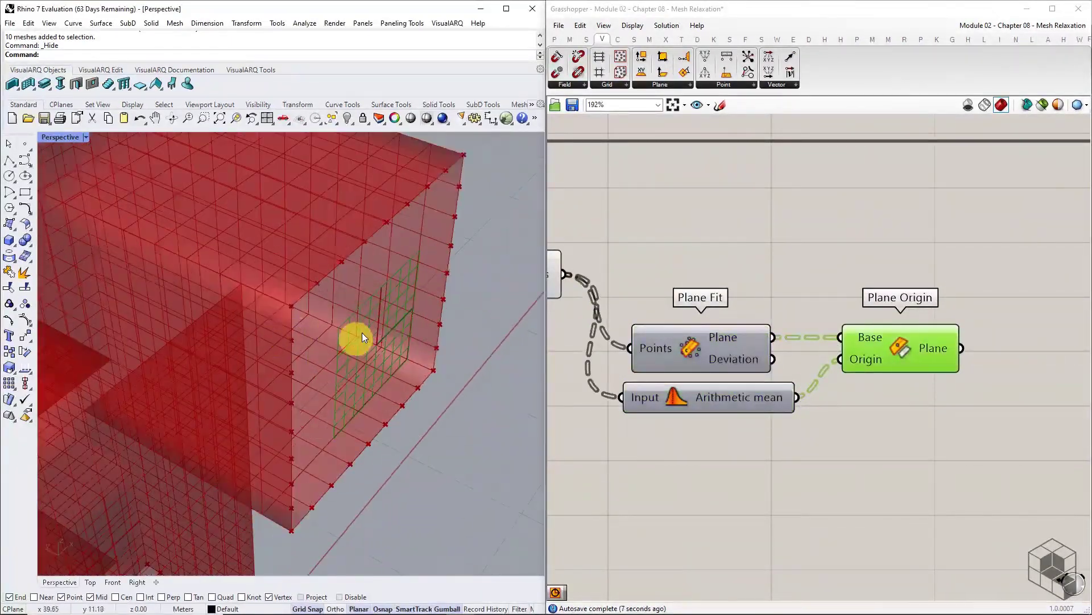
{"action": "scroll", "coordinate": [369, 347], "scroll_direction": "down", "scroll_amount": 5}
- Place a Circle component after Plane Origin and connect the Plane output to its Plane input
{"action": "right_click_drag", "start_coordinate": [887, 397], "coordinate": [713, 400]}
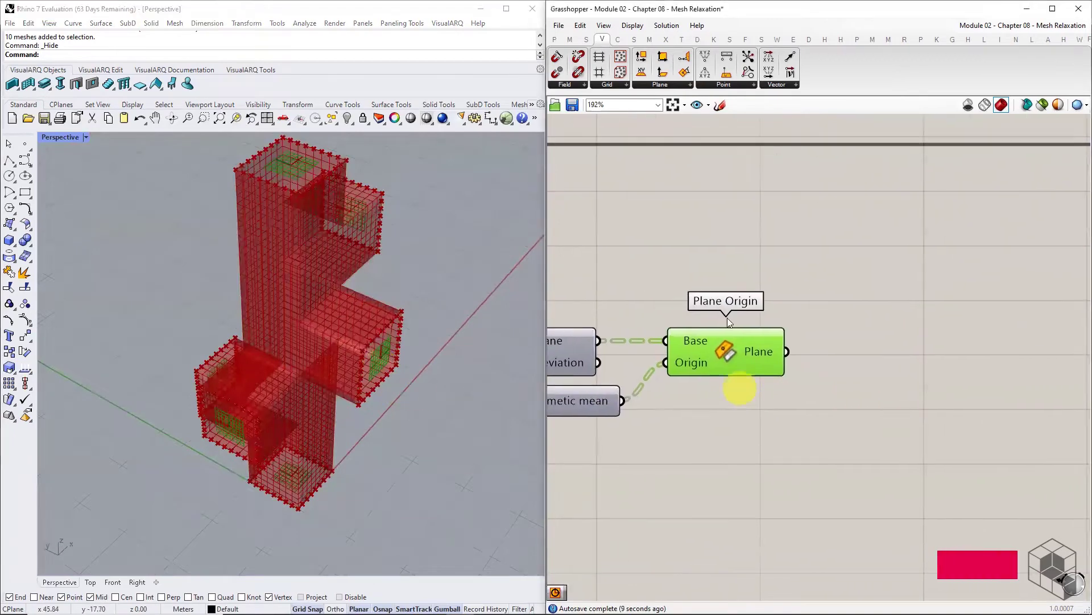
{"action": "left_click", "coordinate": [616, 39]}
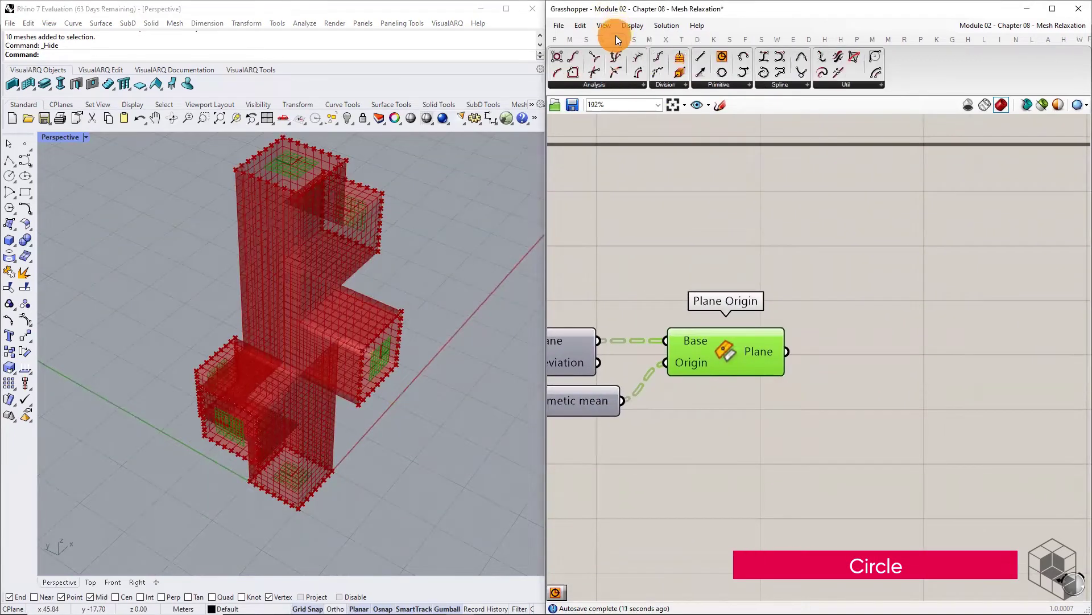
{"action": "left_click", "coordinate": [724, 78]}
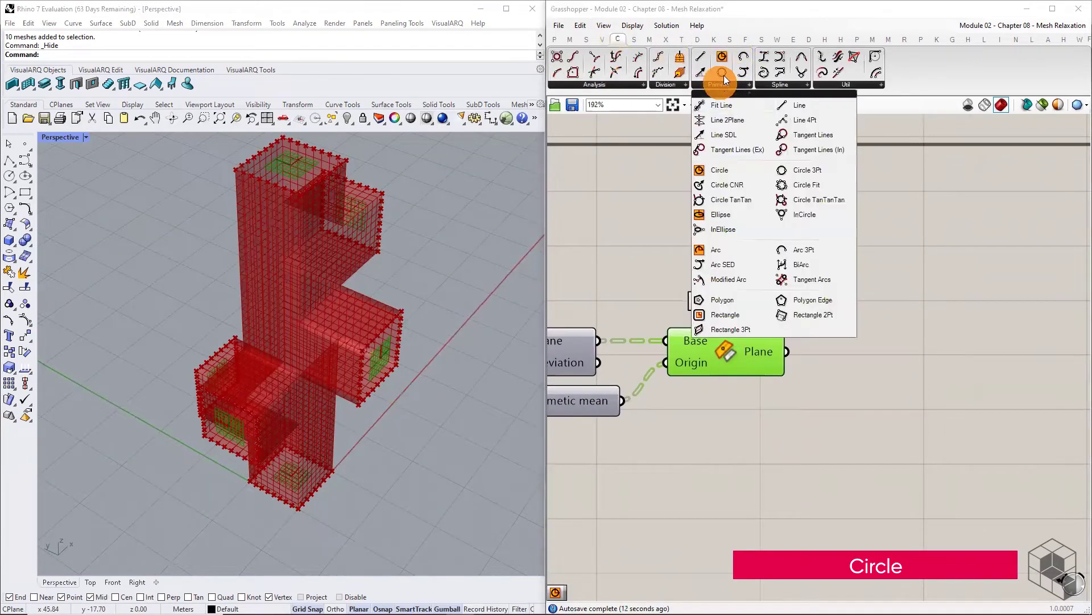
{"action": "left_click", "coordinate": [720, 170]}
{"action": "left_click", "coordinate": [930, 367]}
{"action": "left_click_drag", "start_coordinate": [868, 355], "coordinate": [787, 351]}
- Add a Number Slider below Plane Origin and set its upper limit to 22
{"action": "left_click", "coordinate": [555, 39]}
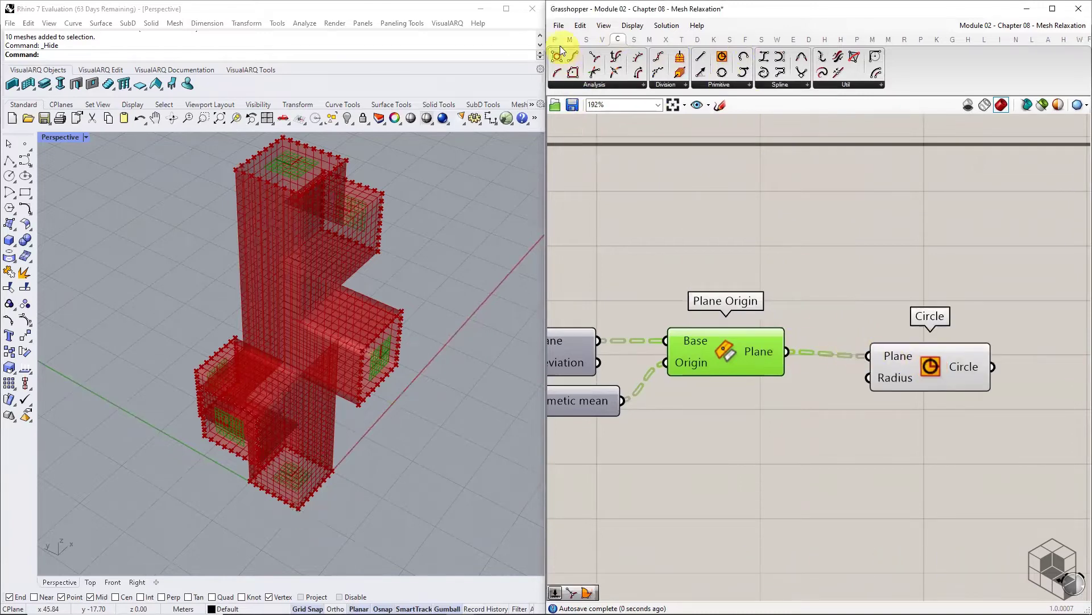
{"action": "left_click", "coordinate": [749, 53]}
{"action": "left_click", "coordinate": [737, 460]}
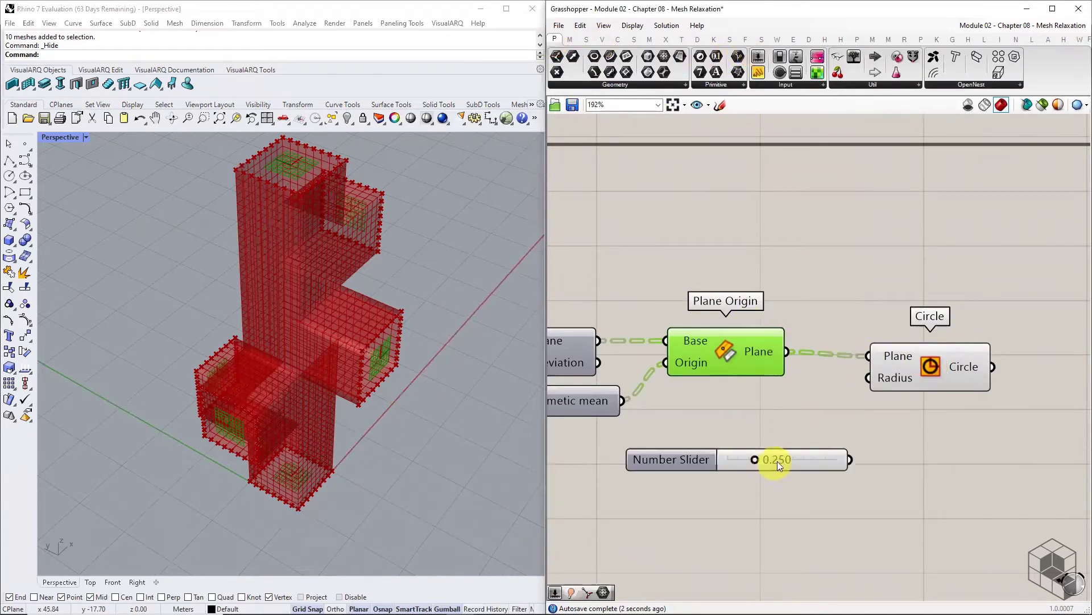
{"action": "right_click", "coordinate": [777, 461]}
{"action": "left_click", "coordinate": [820, 497]}
{"action": "left_click", "coordinate": [819, 519]}
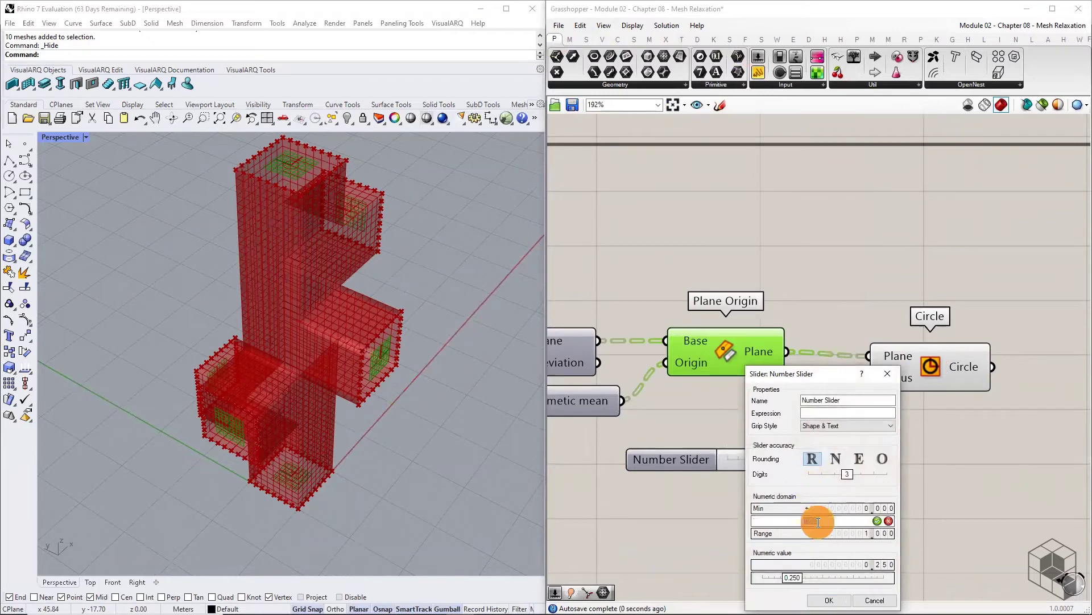
{"action": "type", "text": "22"}
{"action": "left_click", "coordinate": [827, 599]}
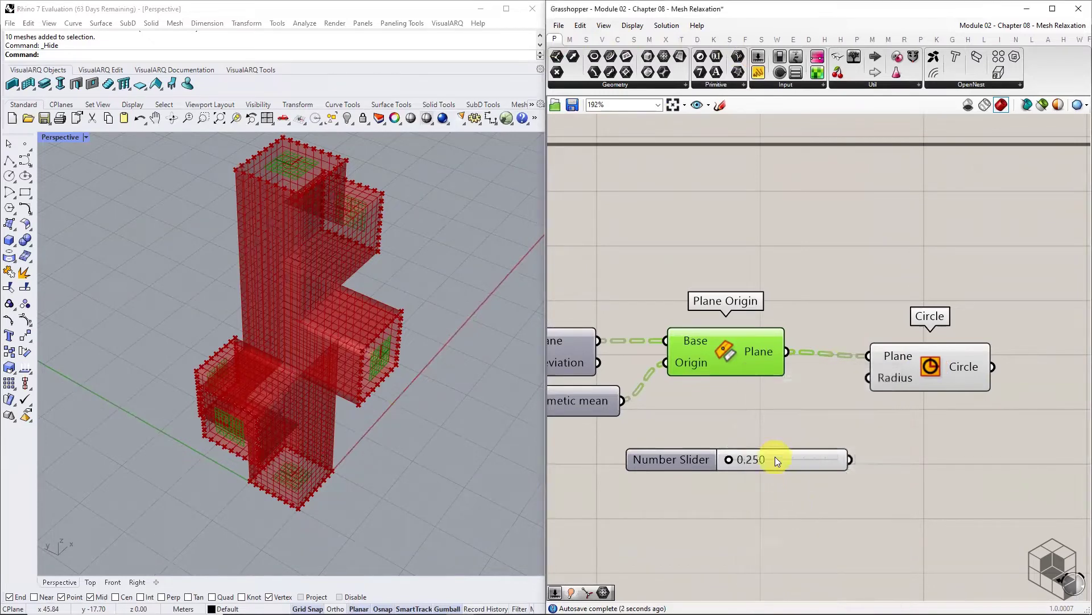
- Set the slider to 10, connect it to Circle's Radius input and check the circles around the tower openings
{"action": "double_click", "coordinate": [775, 458]}
{"action": "type", "text": "10"}
{"action": "key", "text": "Return"}
{"action": "left_click_drag", "start_coordinate": [850, 460], "coordinate": [869, 378]}
{"action": "left_click", "coordinate": [363, 358]}
{"action": "right_click_drag", "start_coordinate": [362, 359], "coordinate": [388, 371]}
{"action": "scroll", "coordinate": [369, 383], "scroll_direction": "down", "scroll_amount": 4}
{"action": "scroll", "coordinate": [338, 346], "scroll_direction": "up", "scroll_amount": 2}
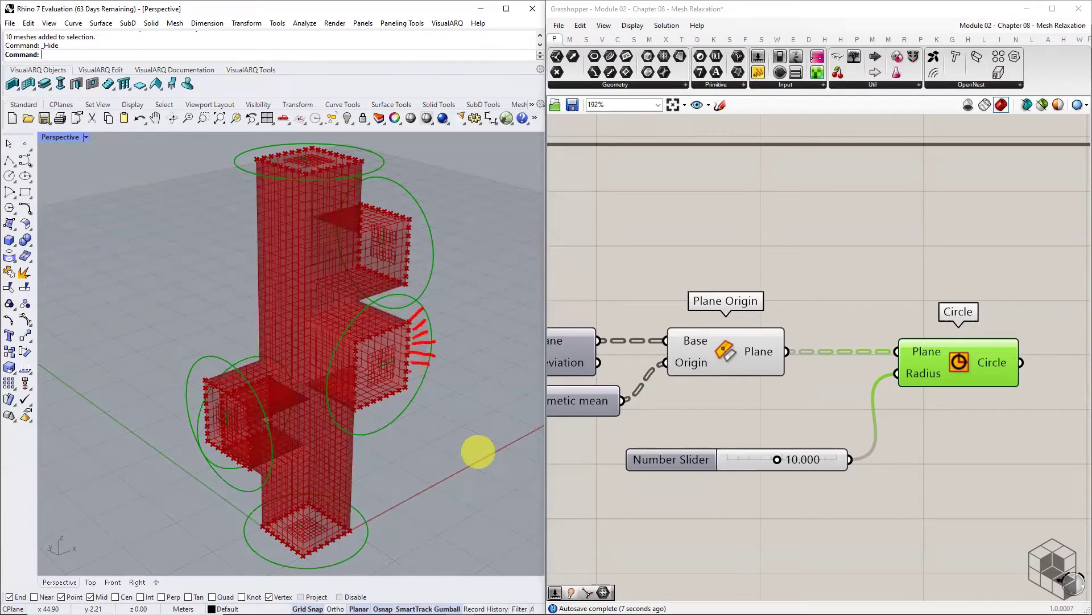
{"action": "key", "text": "Escape"}
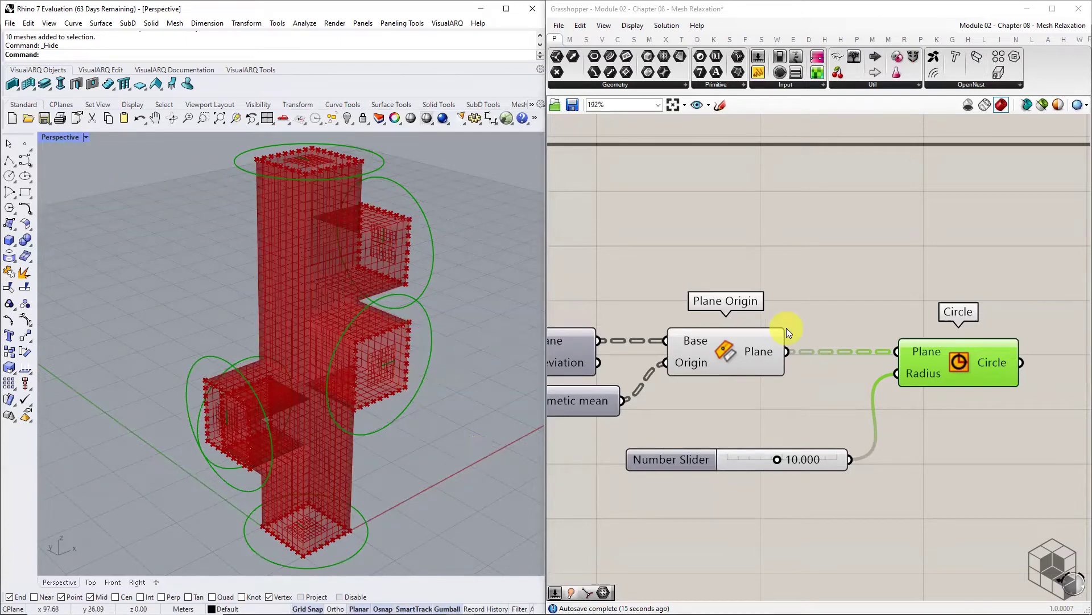
- Turn off the preview of the Plane Origin component
{"action": "scroll", "coordinate": [787, 329], "scroll_direction": "down", "scroll_amount": 3}
{"action": "right_click_drag", "start_coordinate": [889, 355], "coordinate": [842, 354]}
{"action": "left_click", "coordinate": [687, 342]}
{"action": "middle_click", "coordinate": [693, 340]}
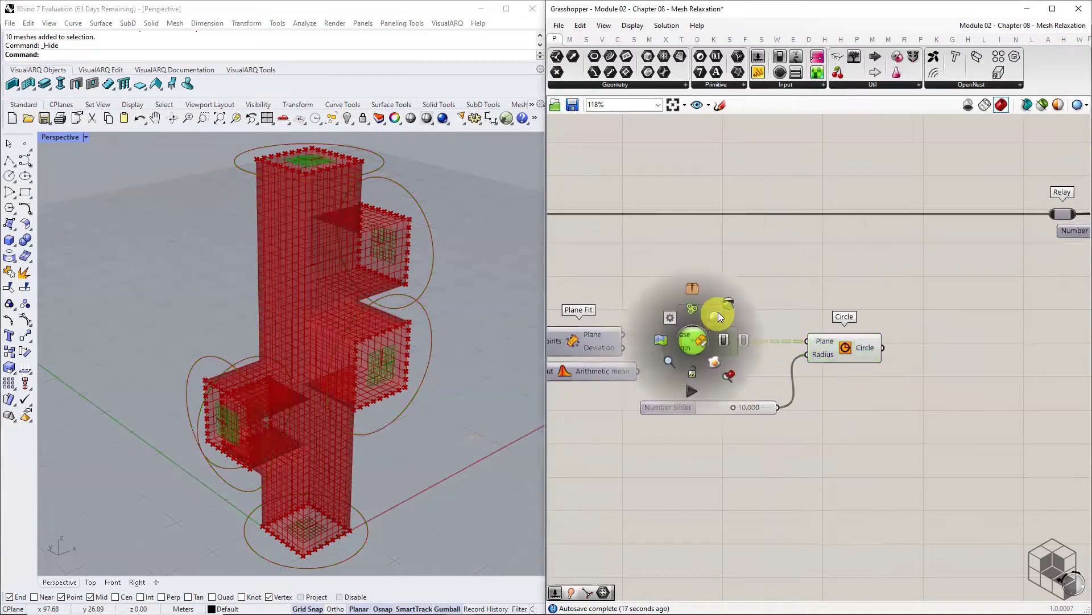
{"action": "left_click", "coordinate": [718, 315]}
- Place a Curve Closest Point component after Circle
{"action": "scroll", "coordinate": [769, 368], "scroll_direction": "down", "scroll_amount": 2}
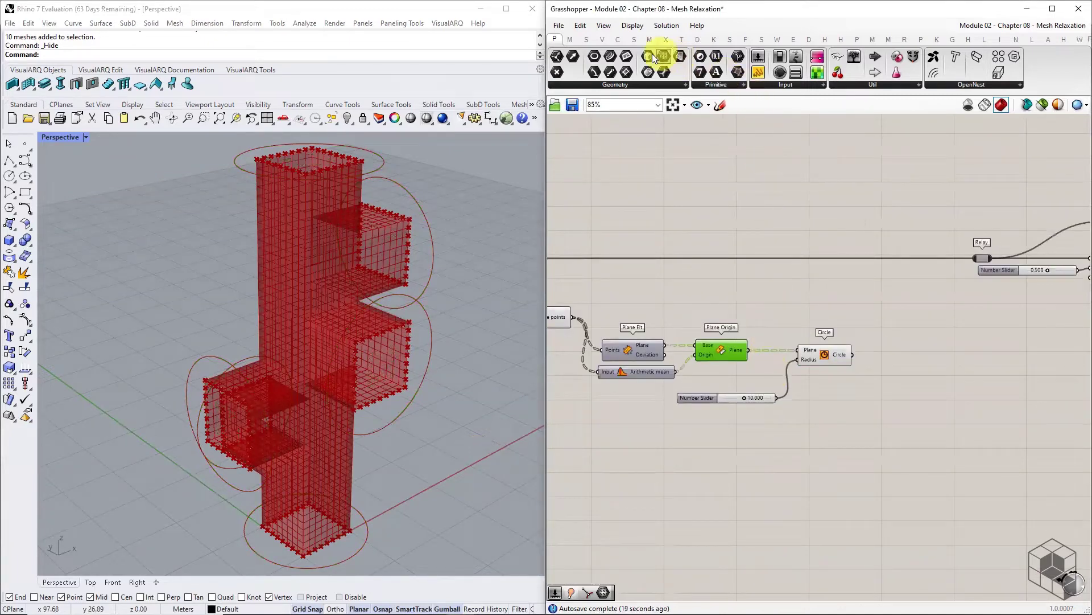
{"action": "left_click", "coordinate": [618, 39]}
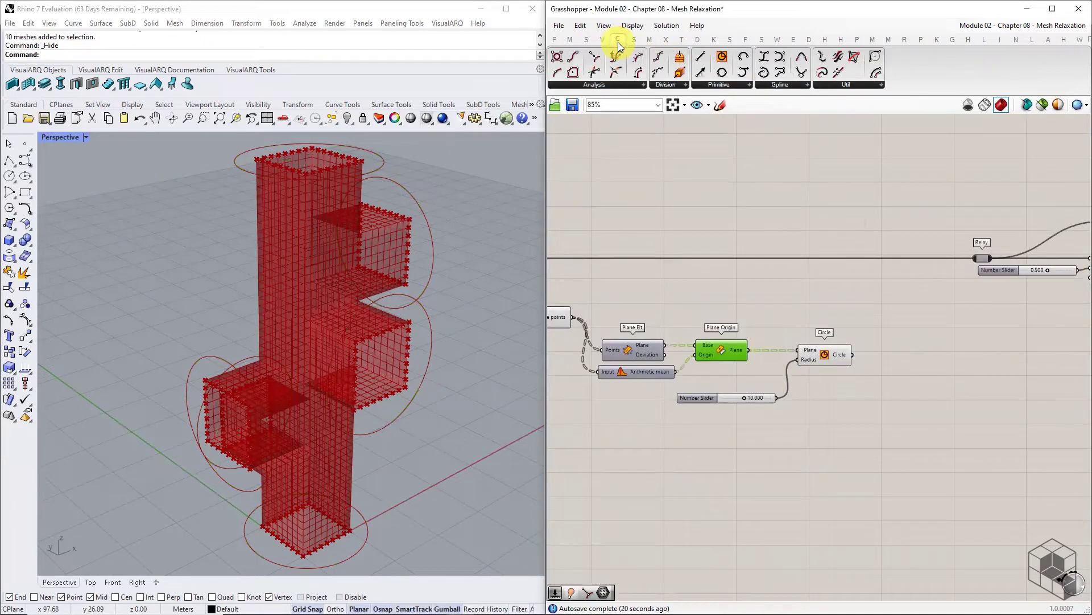
{"action": "left_click", "coordinate": [603, 83]}
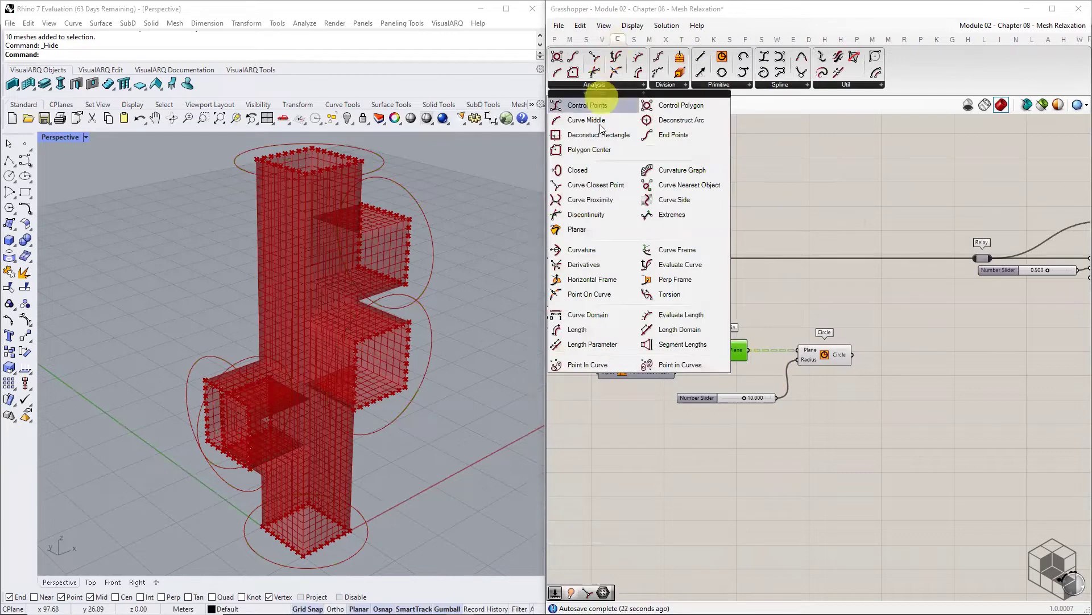
{"action": "left_click", "coordinate": [594, 186]}
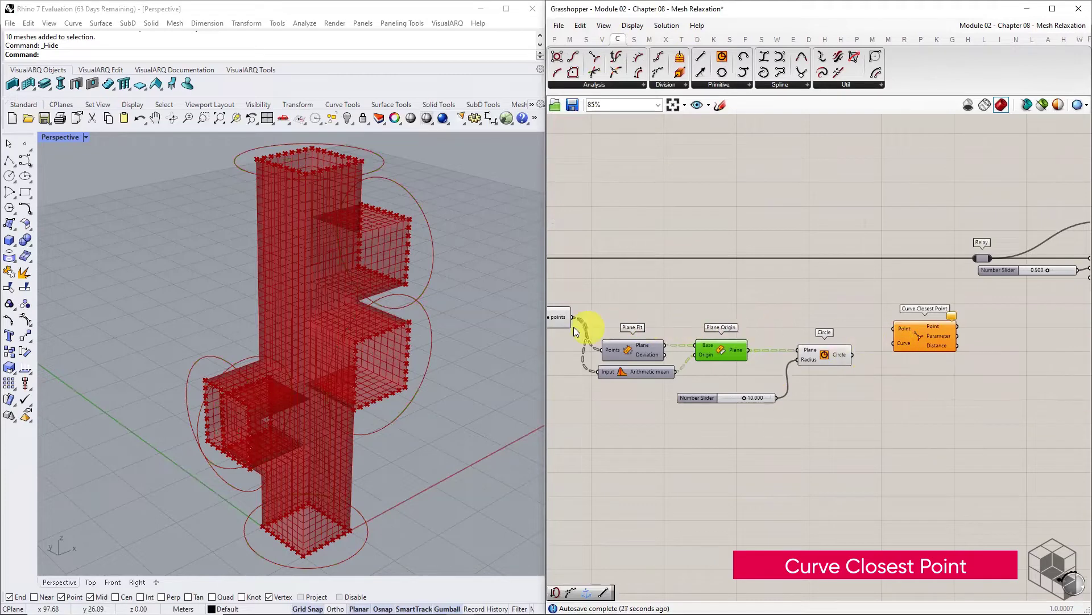
- Connect the unique points to Curve Closest Point's Point input and Circle to its Curve input, then inspect the projected points
{"action": "right_click_drag", "start_coordinate": [563, 316], "coordinate": [664, 316]}
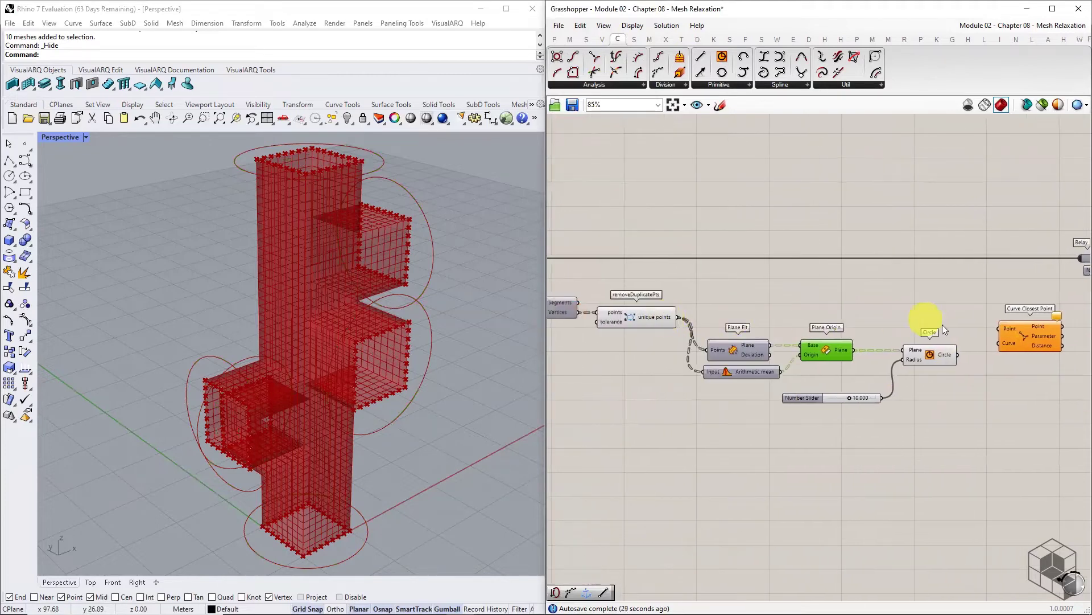
{"action": "left_click_drag", "start_coordinate": [1006, 334], "coordinate": [677, 319]}
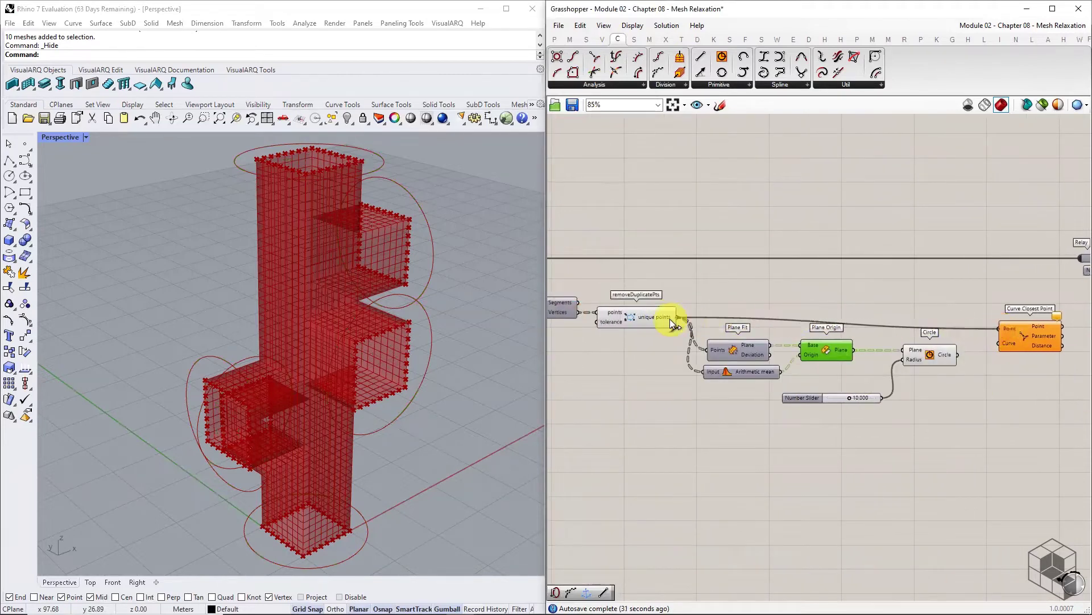
{"action": "left_click_drag", "start_coordinate": [1016, 339], "coordinate": [1021, 327]}
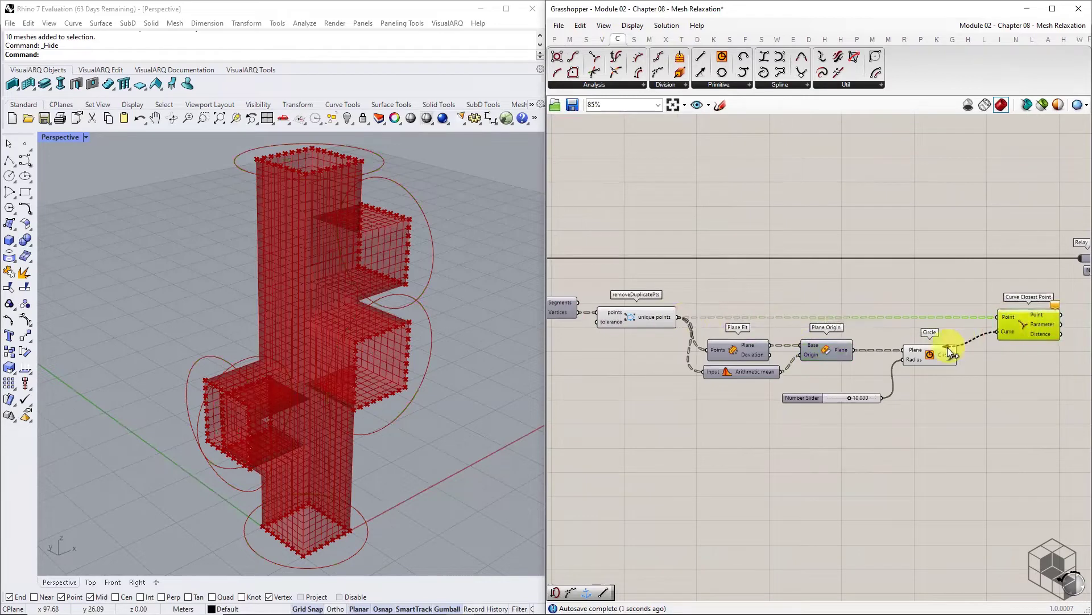
{"action": "left_click_drag", "start_coordinate": [947, 348], "coordinate": [956, 352]}
{"action": "scroll", "coordinate": [398, 336], "scroll_direction": "up", "scroll_amount": 5}
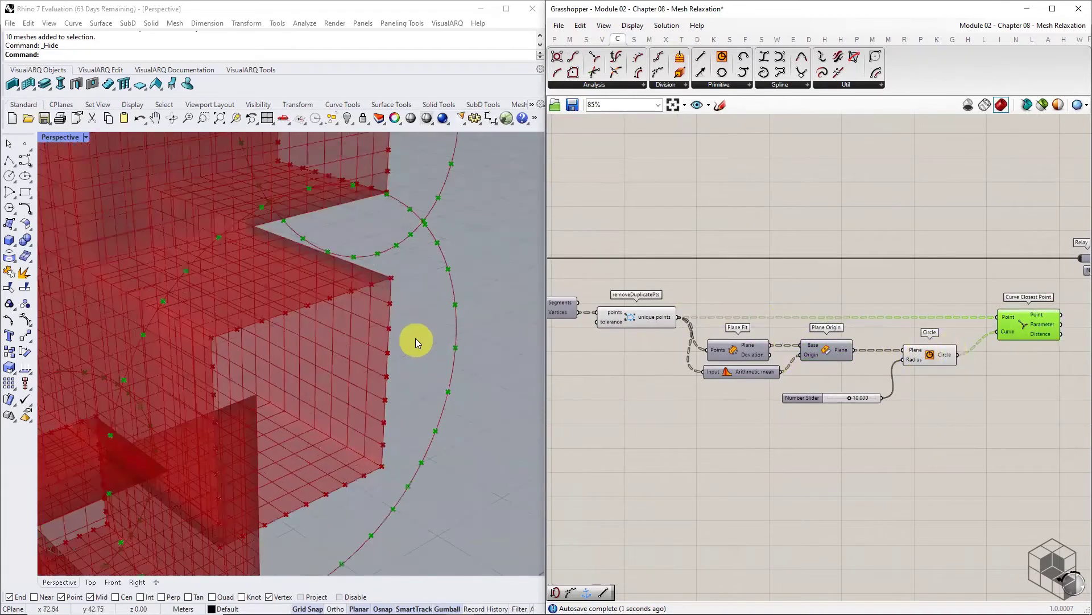
{"action": "right_click_drag", "start_coordinate": [416, 338], "coordinate": [416, 356]}
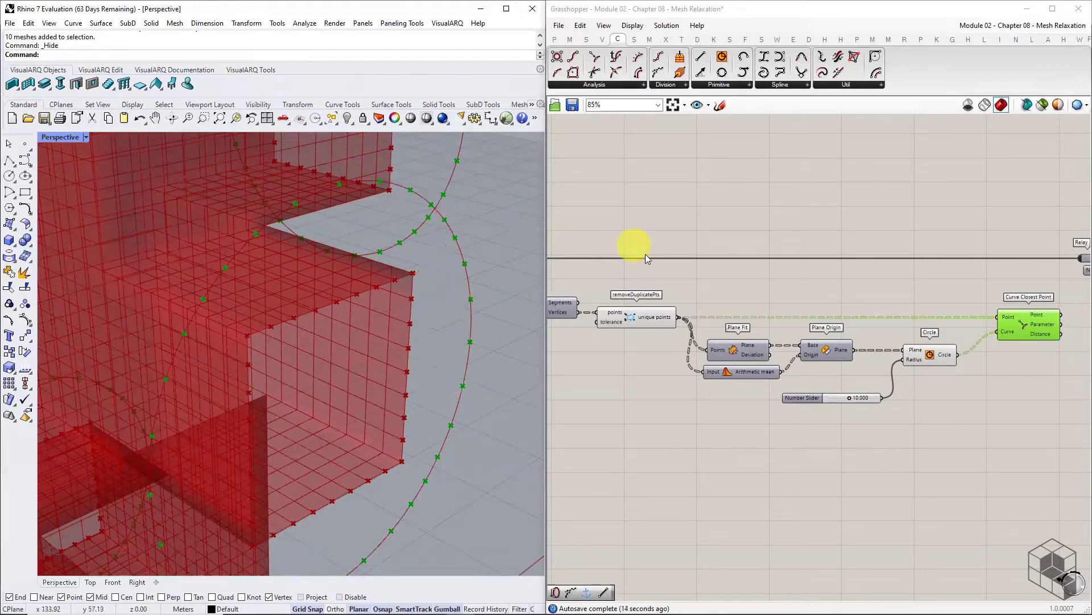
- Place a Kangaroo Anchor goal below the EdgeLengths component
{"action": "right_click_drag", "start_coordinate": [888, 316], "coordinate": [724, 302]}
{"action": "scroll", "coordinate": [856, 329], "scroll_direction": "down", "scroll_amount": 1}
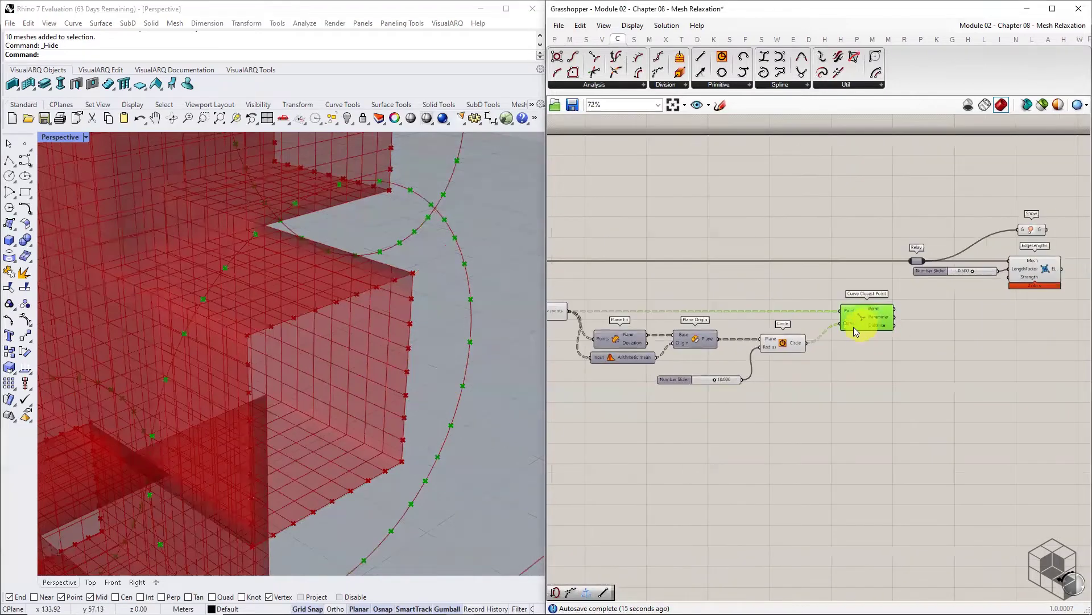
{"action": "left_click", "coordinate": [936, 40]}
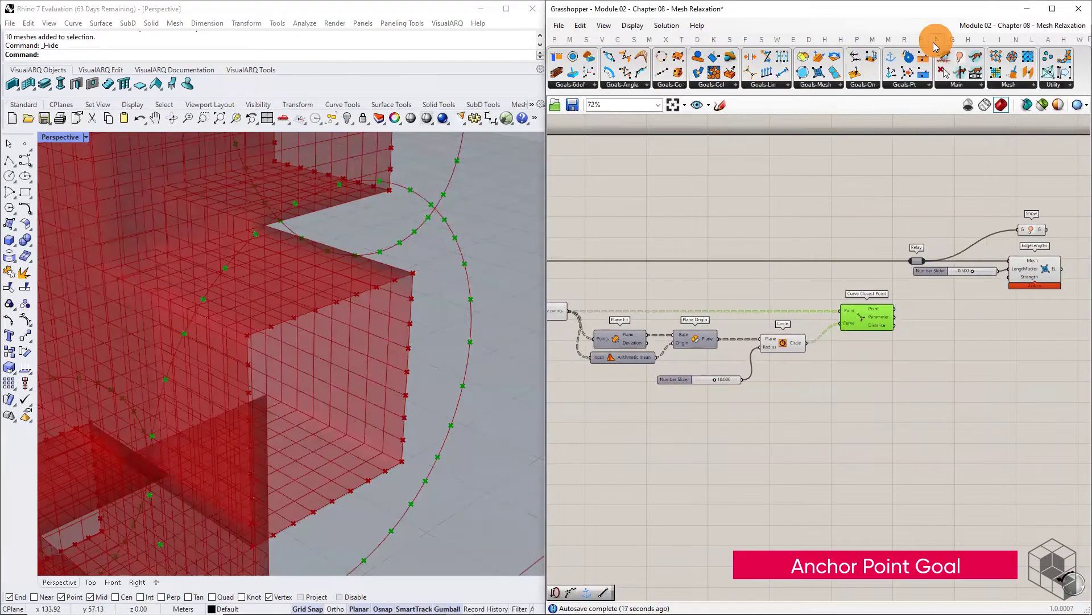
{"action": "left_click", "coordinate": [909, 84]}
{"action": "left_click_drag", "start_coordinate": [910, 110], "coordinate": [1012, 354]}
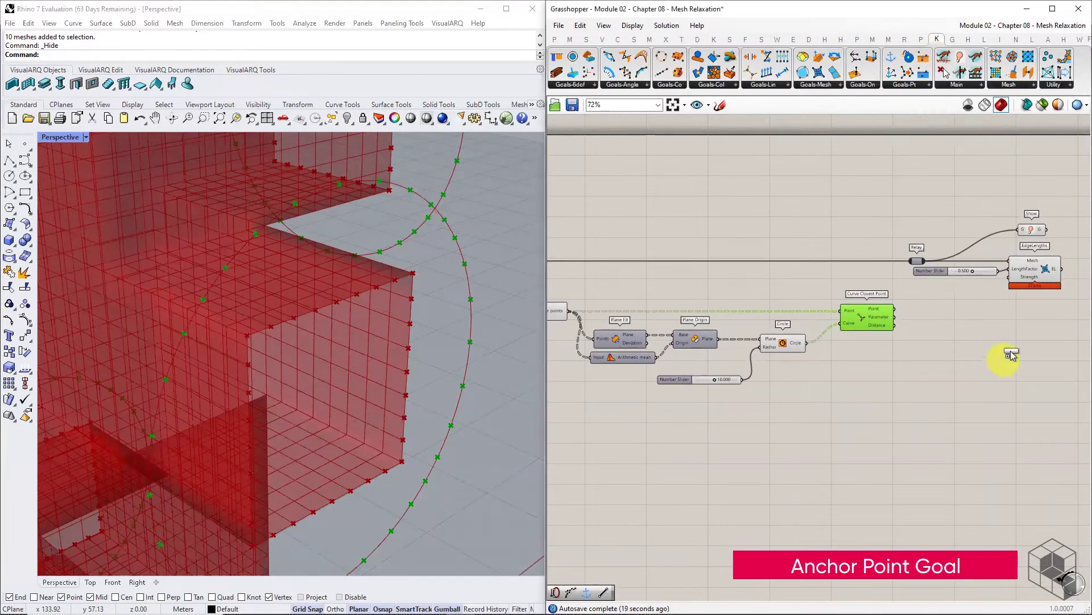
- Move the components from removeDuplicatePts through Curve Closest Point, including the radius slider, lower on the canvas
{"action": "right_click_drag", "start_coordinate": [866, 344], "coordinate": [927, 333]}
{"action": "left_click_drag", "start_coordinate": [965, 286], "coordinate": [587, 362]}
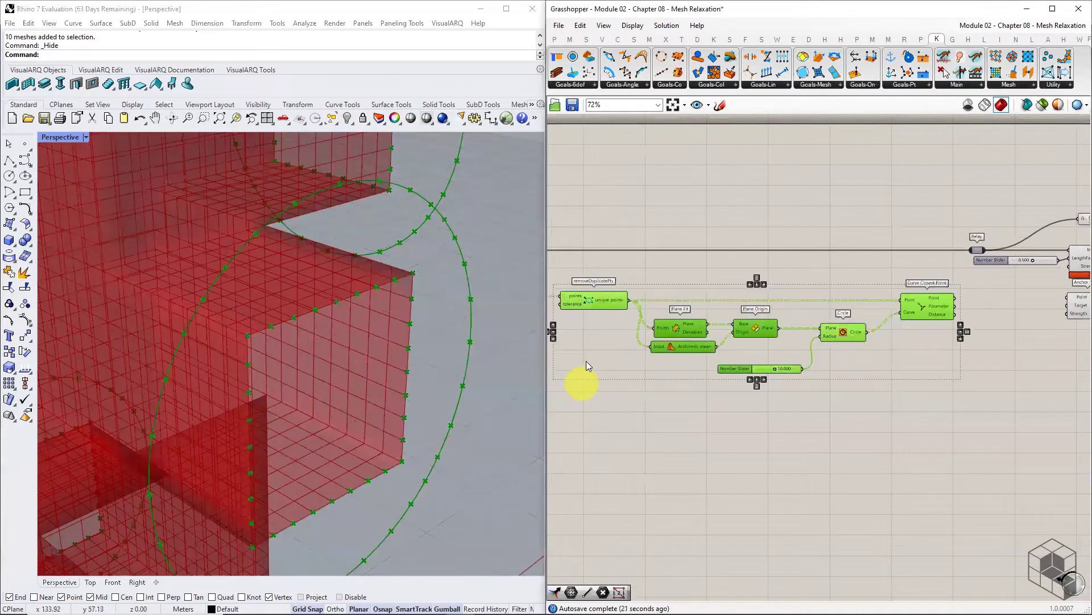
{"action": "left_click_drag", "start_coordinate": [604, 325], "coordinate": [601, 379]}
{"action": "left_click", "coordinate": [733, 302]}
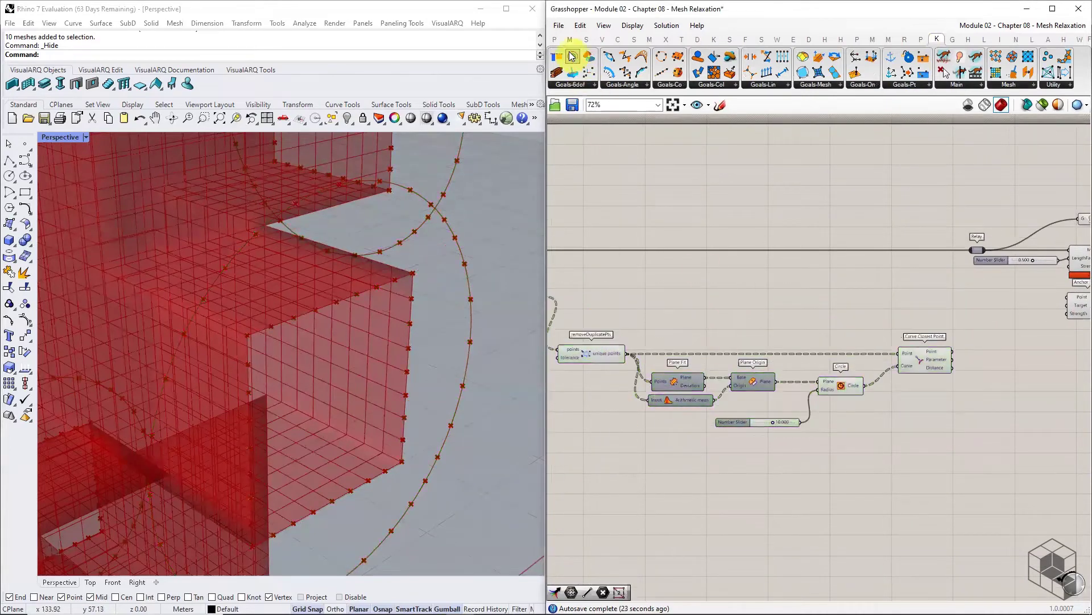
- Add a Point parameter before Anchor and feed it the unique points from removeDuplicatePts
{"action": "left_click", "coordinate": [555, 39]}
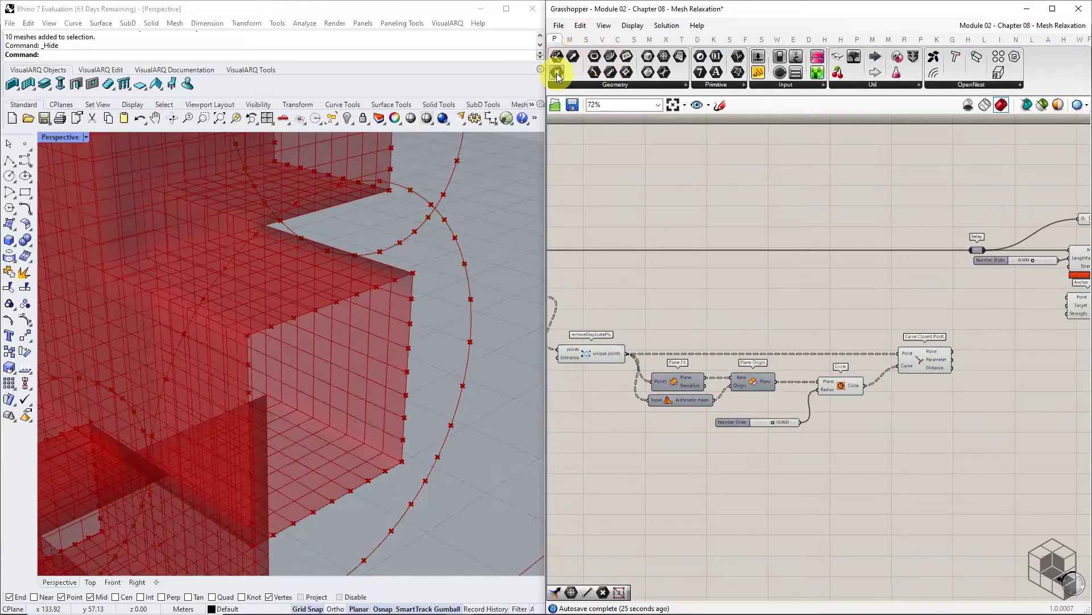
{"action": "left_click_drag", "start_coordinate": [558, 76], "coordinate": [889, 310]}
{"action": "left_click_drag", "start_coordinate": [628, 353], "coordinate": [991, 296]}
{"action": "scroll", "coordinate": [867, 325], "scroll_direction": "up", "scroll_amount": 3}
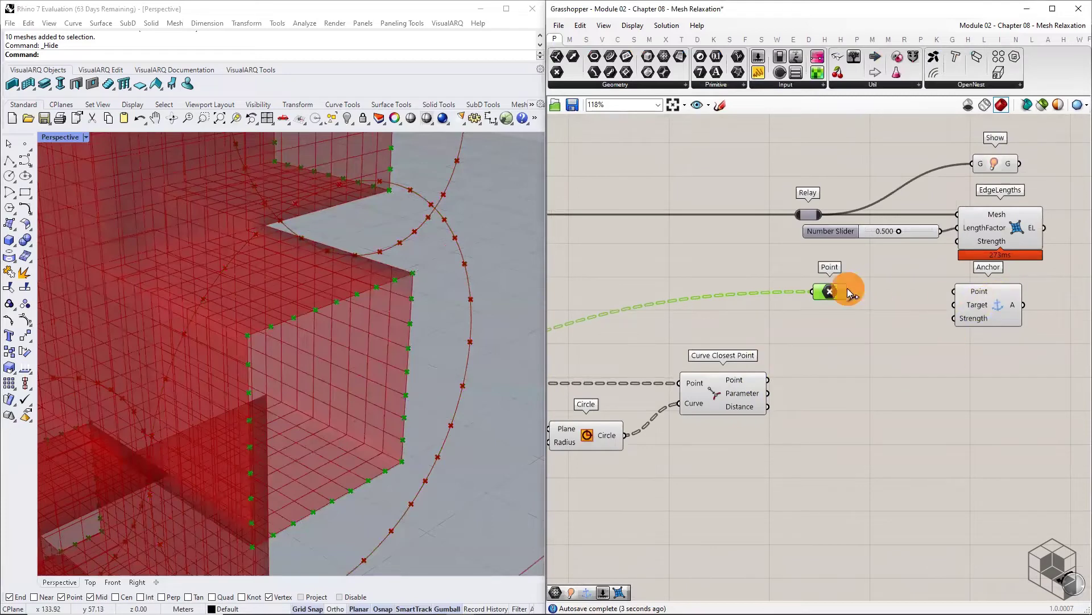
- Connect the Point parameter to Anchor's Point input and route Curve Closest Point's Point output through a duplicate parameter into Target
{"action": "left_click_drag", "start_coordinate": [848, 291], "coordinate": [954, 291]}
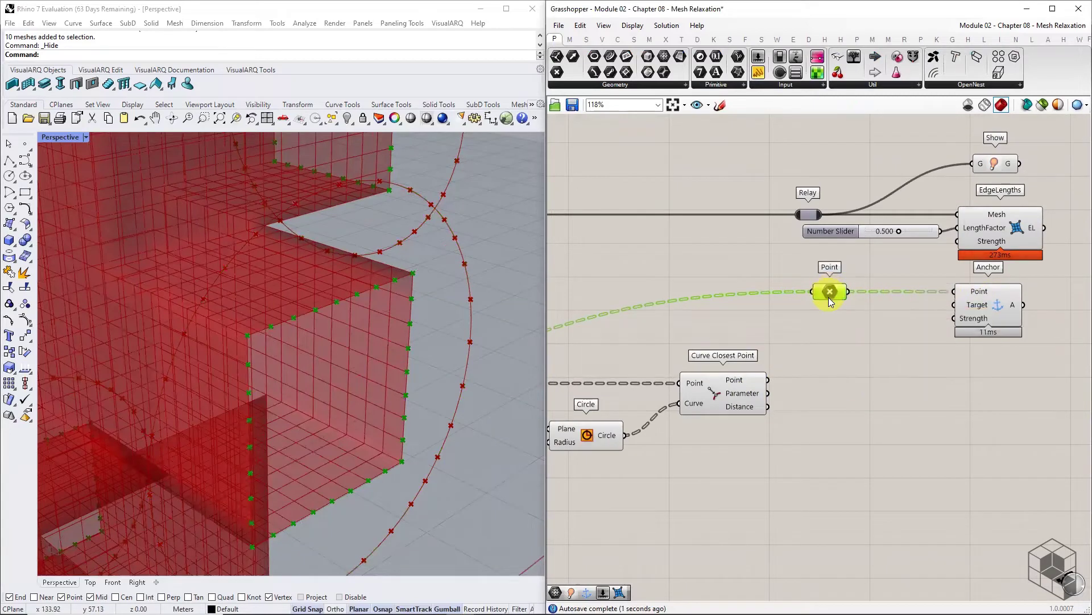
{"action": "left_click_drag", "start_coordinate": [829, 292], "coordinate": [829, 331], "text": "alt"}
{"action": "left_click_drag", "start_coordinate": [769, 380], "coordinate": [954, 306]}
- Turn off the previews of the components from removeDuplicatePts through Curve Closest Point
{"action": "scroll", "coordinate": [909, 365], "scroll_direction": "down", "scroll_amount": 5}
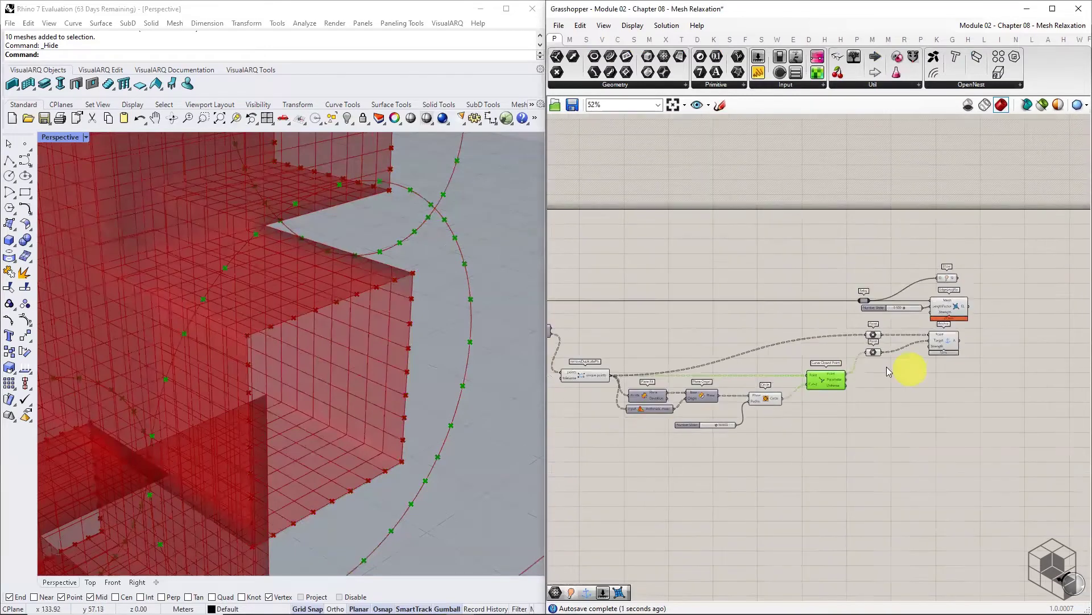
{"action": "left_click_drag", "start_coordinate": [837, 313], "coordinate": [558, 435]}
{"action": "scroll", "coordinate": [899, 364], "scroll_direction": "up", "scroll_amount": 4}
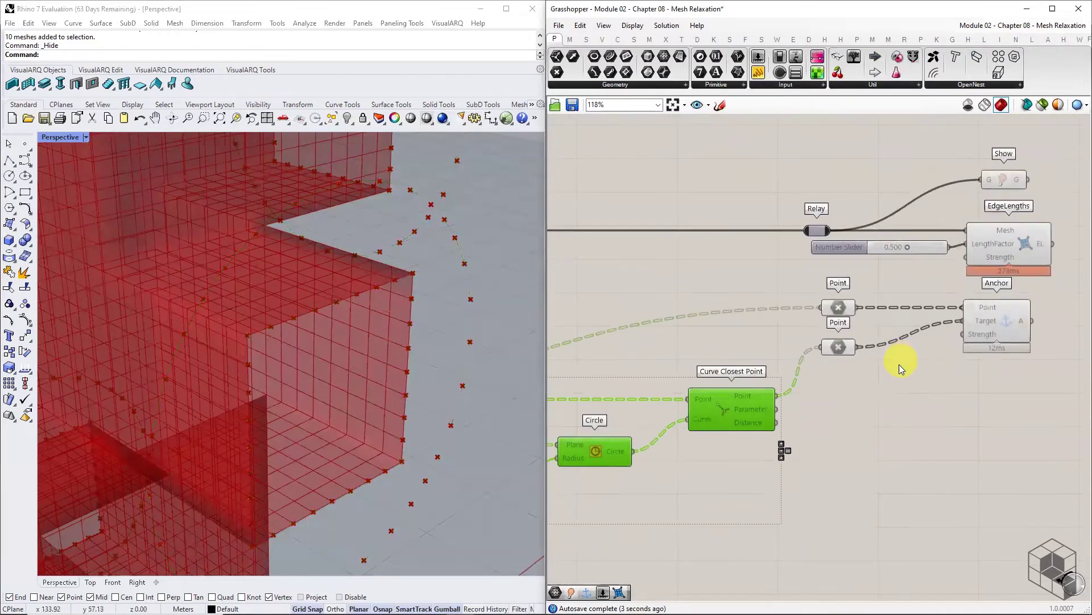
{"action": "left_click", "coordinate": [897, 362]}
- Move the Point parameter feeding Anchor's Target slightly lower and check its data tree paths
{"action": "scroll", "coordinate": [863, 378], "scroll_direction": "up", "scroll_amount": 2}
{"action": "left_click", "coordinate": [725, 352]}
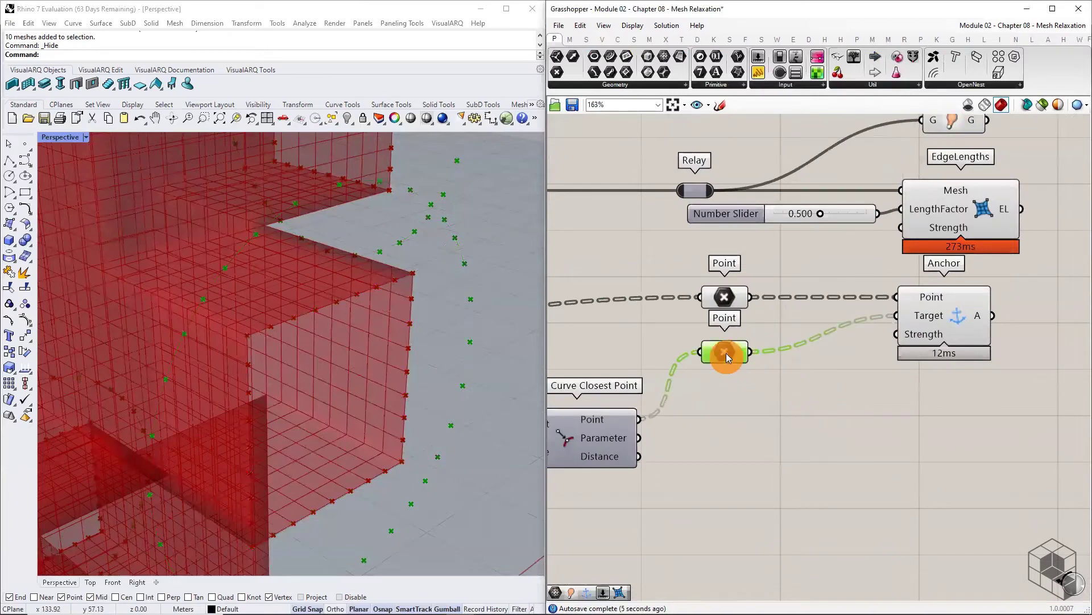
{"action": "left_click_drag", "start_coordinate": [726, 348], "coordinate": [728, 354]}
{"action": "left_click", "coordinate": [817, 399]}
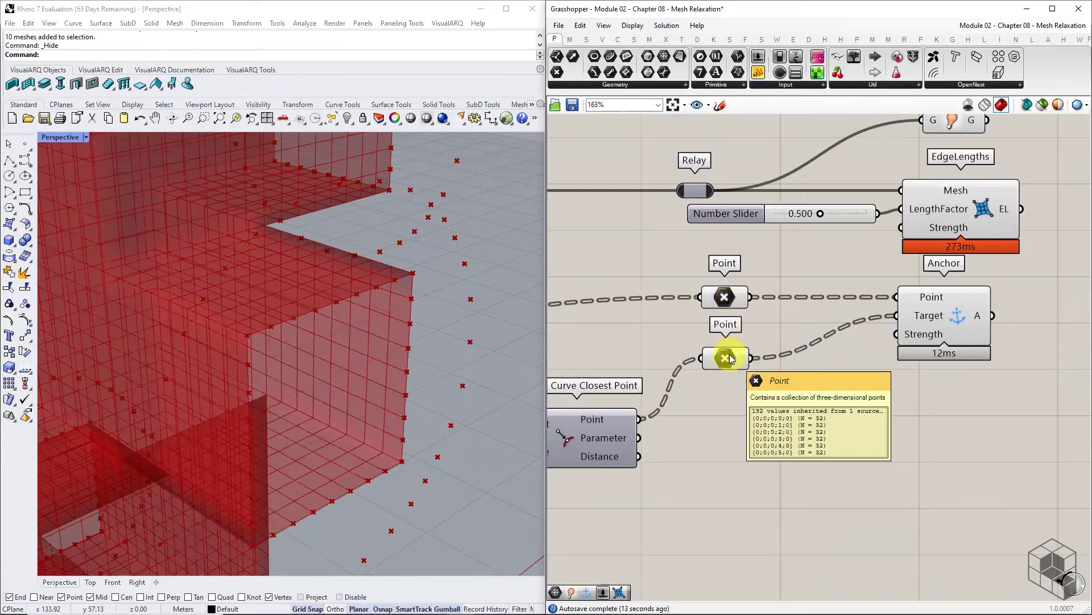
- Simplify the data in both Point parameters feeding Anchor and check their tree paths
{"action": "right_click", "coordinate": [729, 302]}
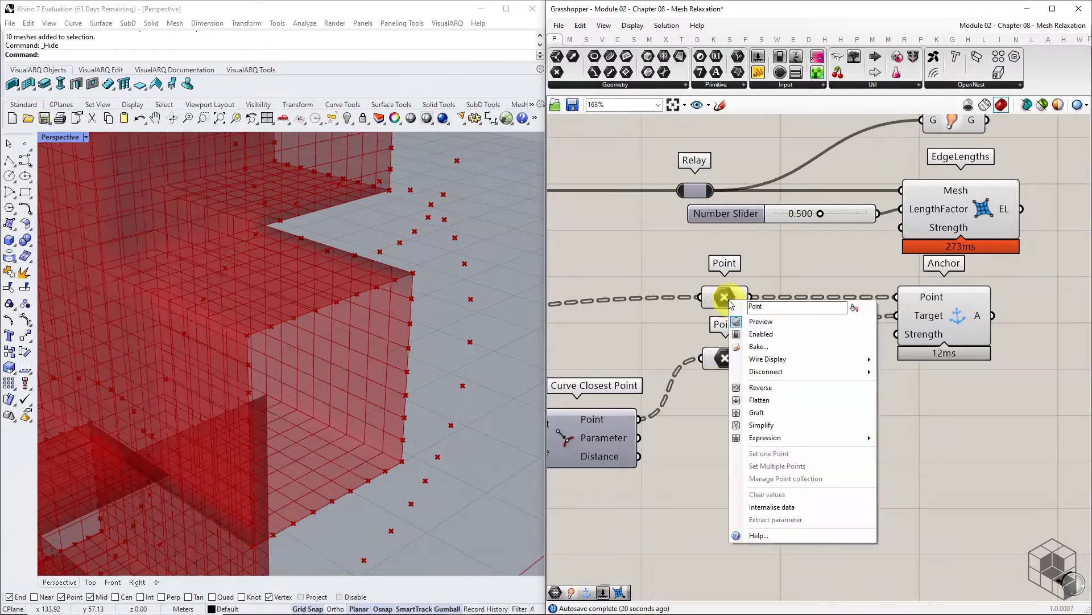
{"action": "left_click", "coordinate": [780, 426]}
{"action": "left_click", "coordinate": [724, 358]}
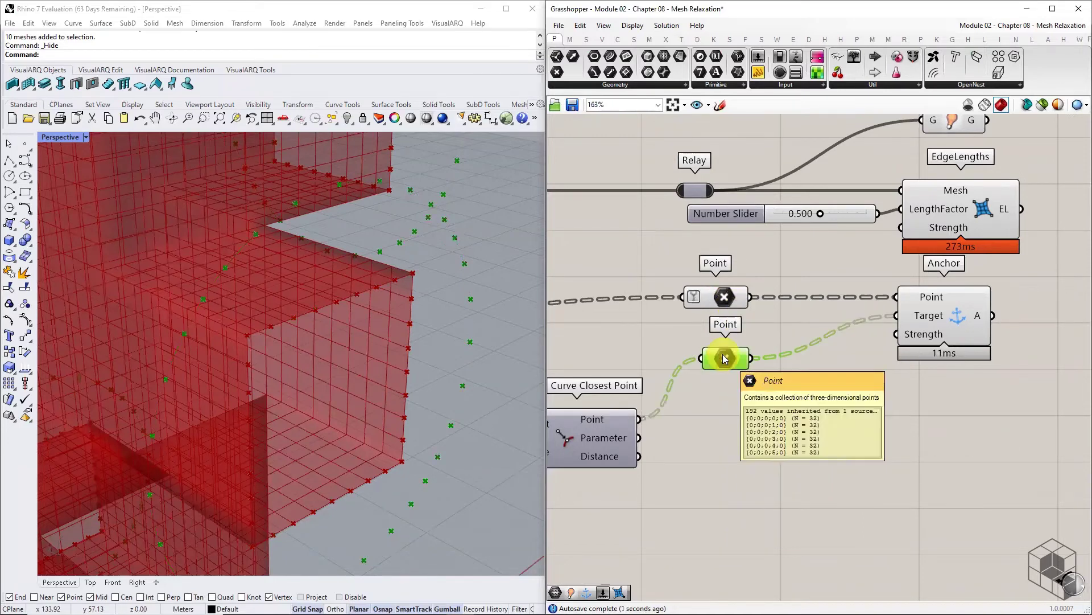
{"action": "right_click", "coordinate": [724, 357]}
{"action": "left_click", "coordinate": [762, 480]}
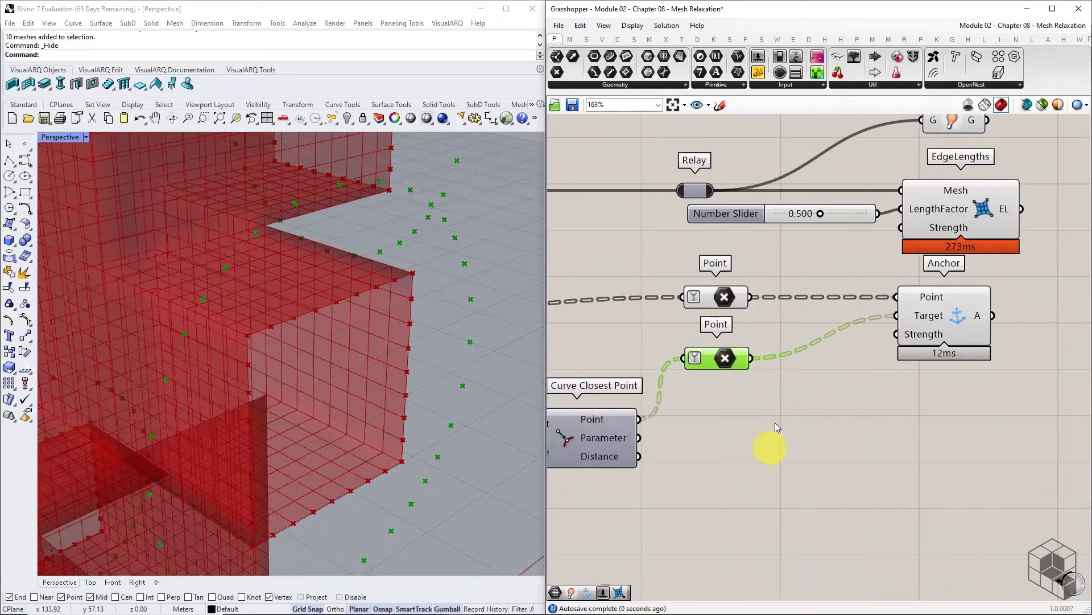
{"action": "left_click", "coordinate": [775, 421]}
{"action": "scroll", "coordinate": [707, 360], "scroll_direction": "up", "scroll_amount": 4}
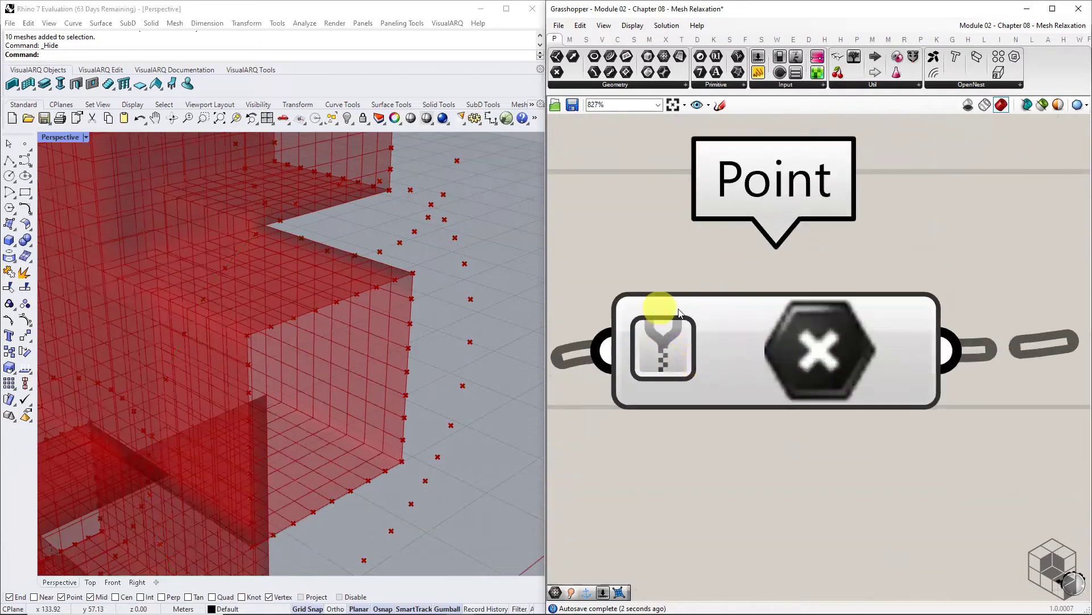
{"action": "scroll", "coordinate": [738, 396], "scroll_direction": "down", "scroll_amount": 1}
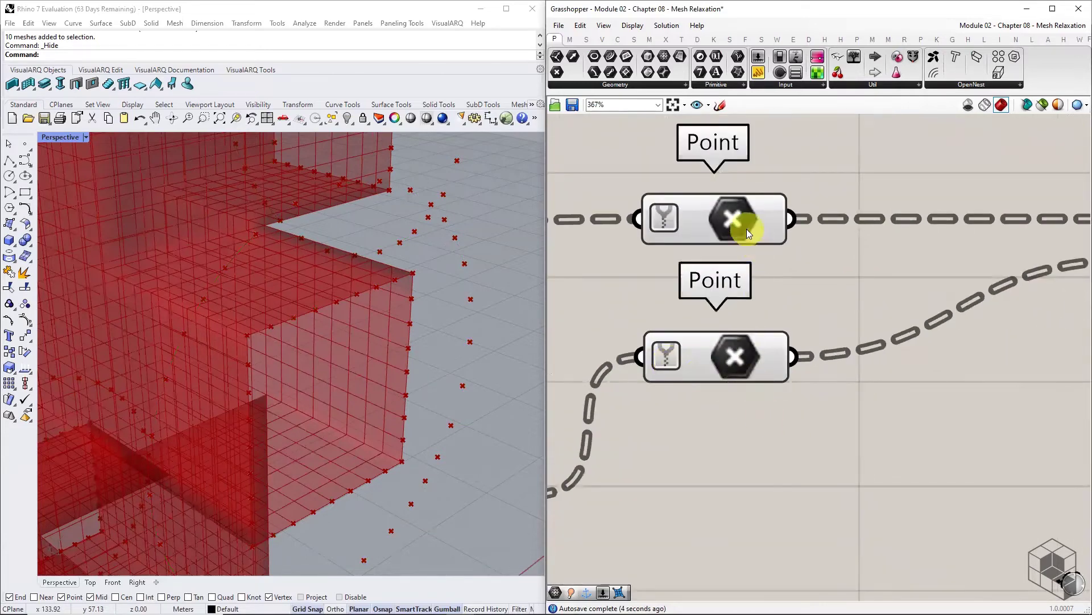
{"action": "mouse_move", "coordinate": [756, 351]}
{"action": "scroll", "coordinate": [755, 347], "scroll_direction": "down", "scroll_amount": 2}
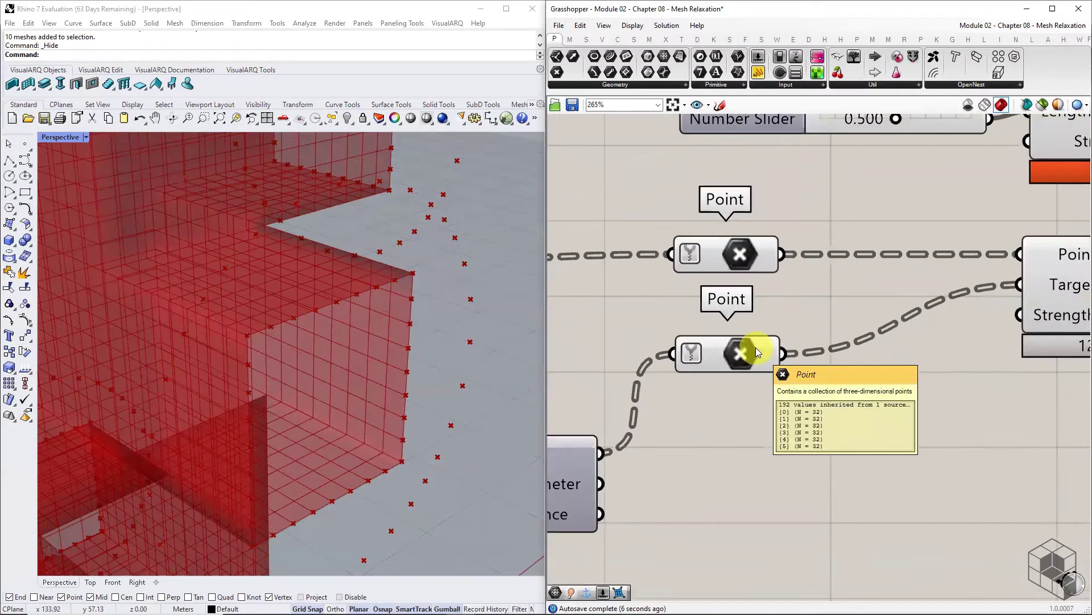
- Add a Line component connecting the two Point parameters that feed Anchor, using them as Start Point and End Point
{"action": "left_click", "coordinate": [618, 40]}
{"action": "left_click", "coordinate": [717, 83]}
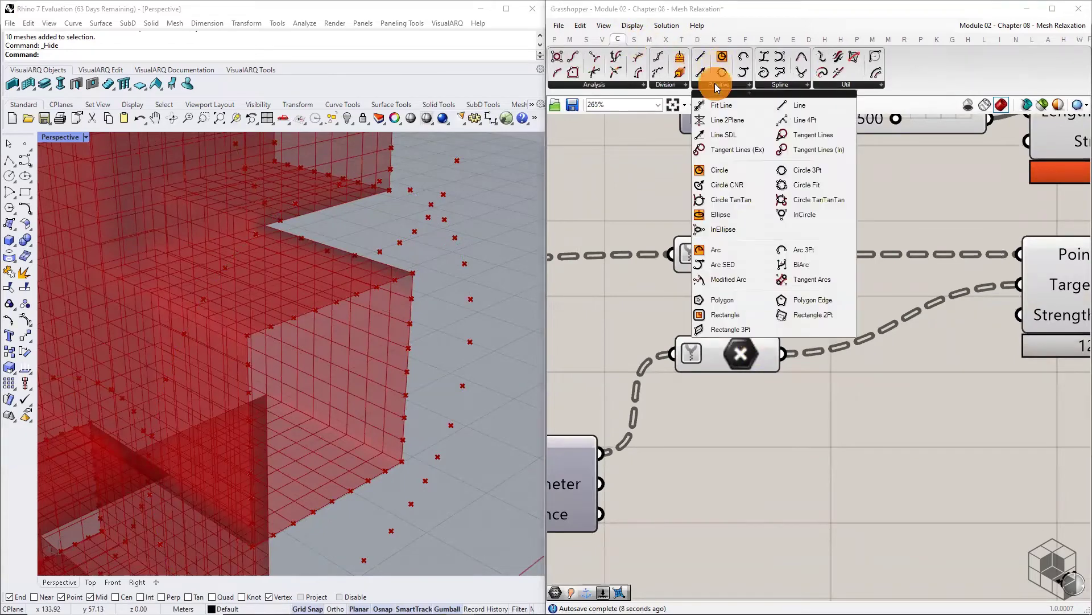
{"action": "left_click_drag", "start_coordinate": [872, 199], "coordinate": [827, 193]}
{"action": "scroll", "coordinate": [876, 215], "scroll_direction": "down", "scroll_amount": 2}
{"action": "left_click_drag", "start_coordinate": [883, 206], "coordinate": [939, 385]}
{"action": "mouse_move", "coordinate": [808, 316]}
{"action": "left_mouse_down"}
{"action": "mouse_move", "coordinate": [834, 365]}
{"action": "mouse_move", "coordinate": [878, 394]}
{"action": "left_mouse_up"}
{"action": "right_click_drag", "start_coordinate": [472, 239], "coordinate": [279, 418]}
{"action": "right_click_drag", "start_coordinate": [892, 301], "coordinate": [744, 332]}
{"action": "scroll", "coordinate": [744, 332], "scroll_direction": "down", "scroll_amount": 4}
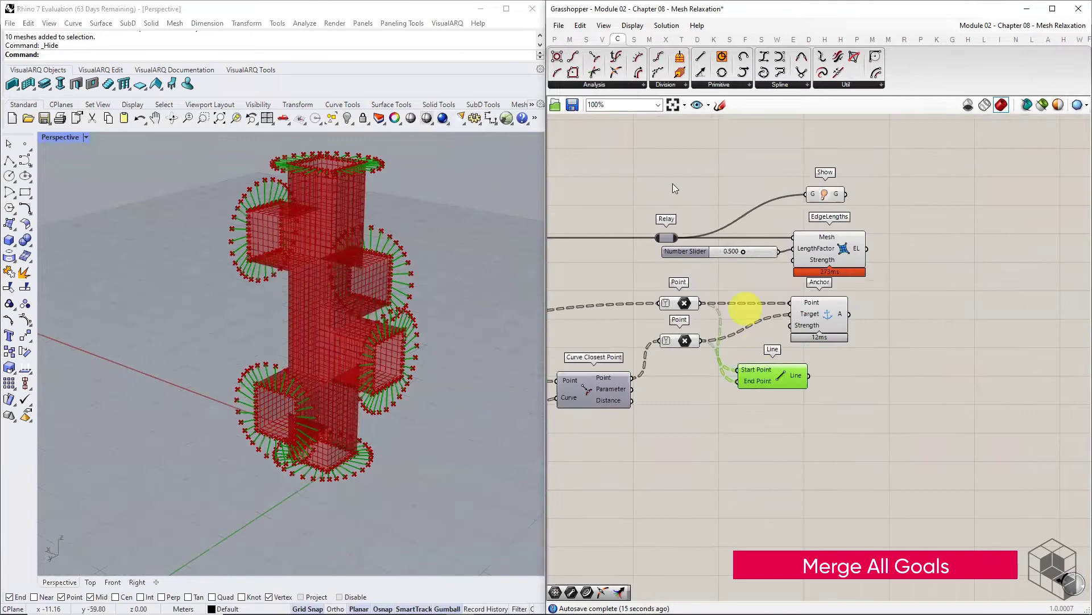
- Add a Merge component and connect the Show, EdgeLengths and Anchor outputs to its first three inputs
{"action": "left_click", "coordinate": [586, 39]}
{"action": "left_click", "coordinate": [975, 84]}
{"action": "left_click_drag", "start_coordinate": [1041, 233], "coordinate": [990, 250]}
{"action": "scroll", "coordinate": [990, 250], "scroll_direction": "up", "scroll_amount": 2}
{"action": "left_click_drag", "start_coordinate": [682, 194], "coordinate": [835, 263]}
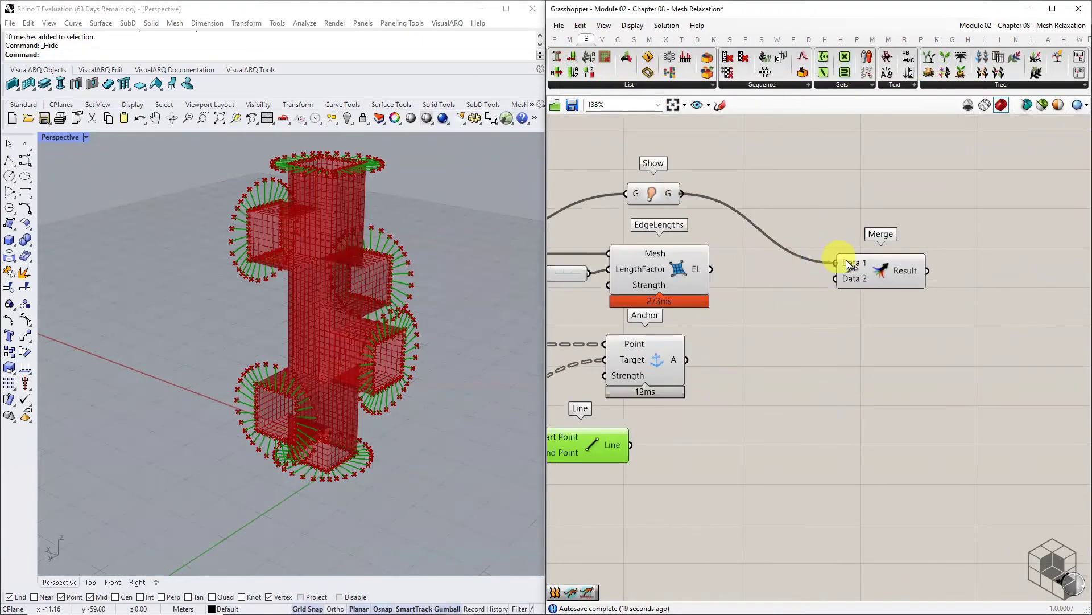
{"action": "left_click_drag", "start_coordinate": [712, 270], "coordinate": [836, 278]}
{"action": "left_click_drag", "start_coordinate": [687, 360], "coordinate": [851, 278]}
- Flatten the D1, D2 and D3 inputs of the Merge component
{"action": "right_click", "coordinate": [862, 246]}
{"action": "left_click", "coordinate": [900, 333]}
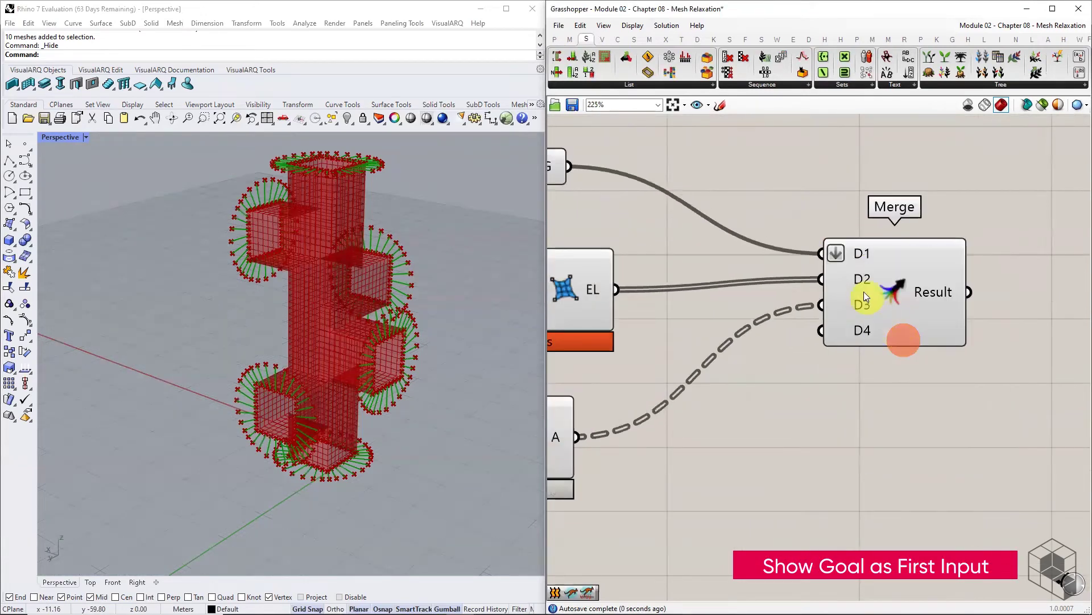
{"action": "scroll", "coordinate": [894, 235], "scroll_direction": "up", "scroll_amount": 3}
{"action": "right_click", "coordinate": [859, 281]}
{"action": "left_click", "coordinate": [886, 367]}
{"action": "right_click", "coordinate": [861, 305]}
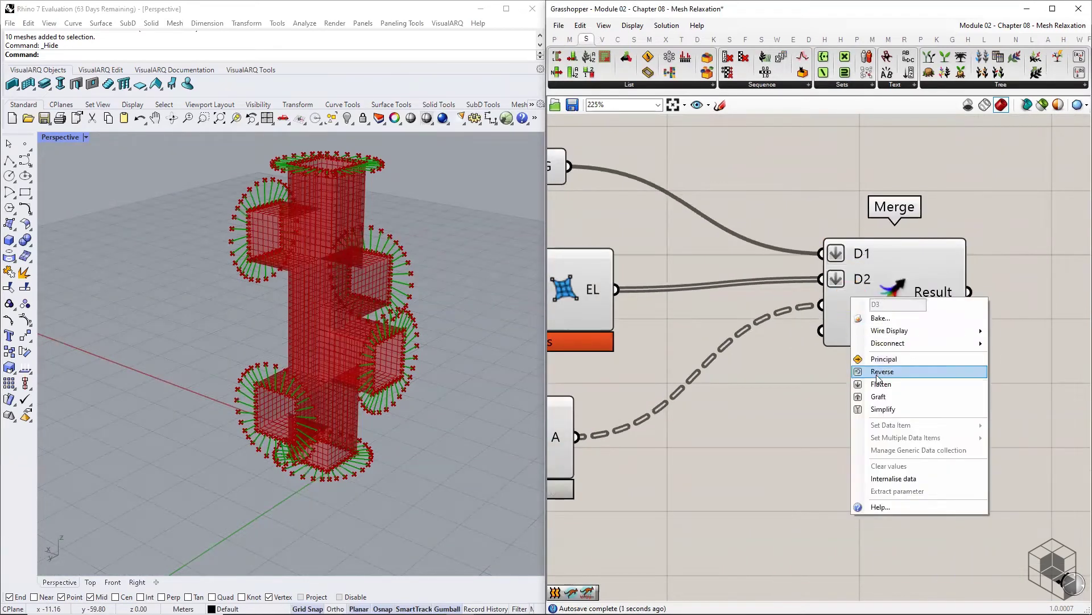
{"action": "left_click", "coordinate": [887, 392]}
{"action": "scroll", "coordinate": [887, 341], "scroll_direction": "down", "scroll_amount": 2}
{"action": "left_click", "coordinate": [828, 310]}
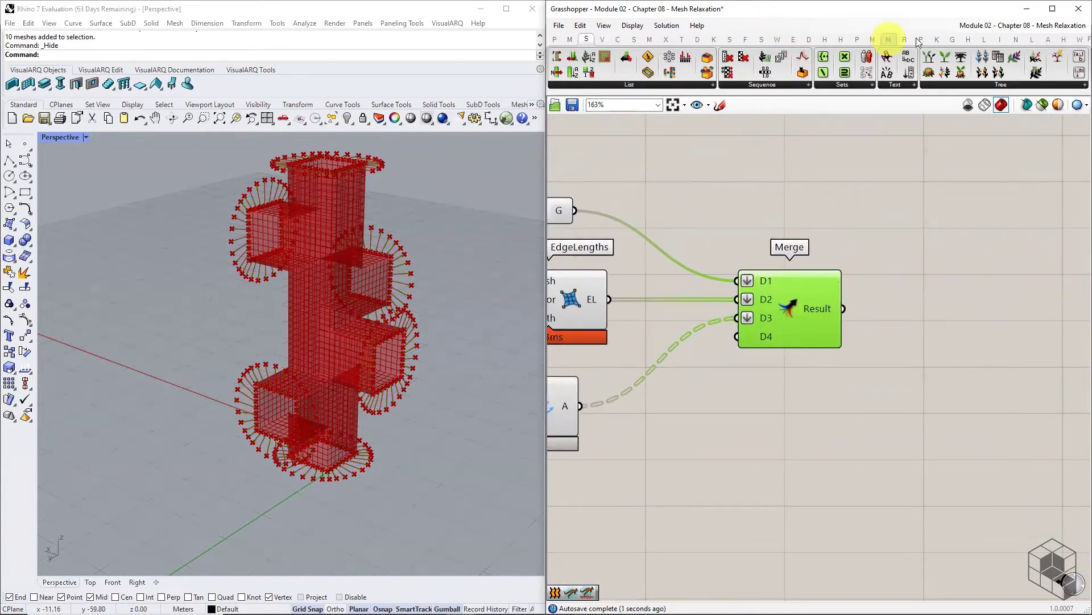
- Place a Kangaroo BouncySolver component after the Merge component
{"action": "left_click", "coordinate": [939, 40]}
{"action": "left_click", "coordinate": [975, 84]}
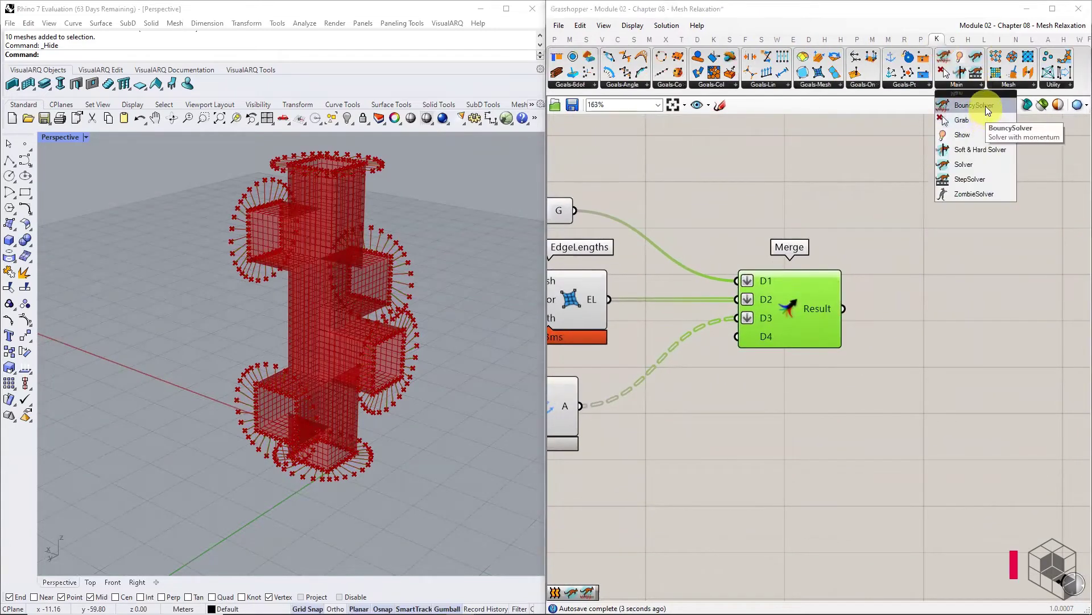
{"action": "left_click", "coordinate": [985, 106]}
{"action": "left_click", "coordinate": [1016, 336]}
{"action": "right_click_drag", "start_coordinate": [1019, 339], "coordinate": [866, 313]}
{"action": "left_click_drag", "start_coordinate": [866, 313], "coordinate": [909, 338]}
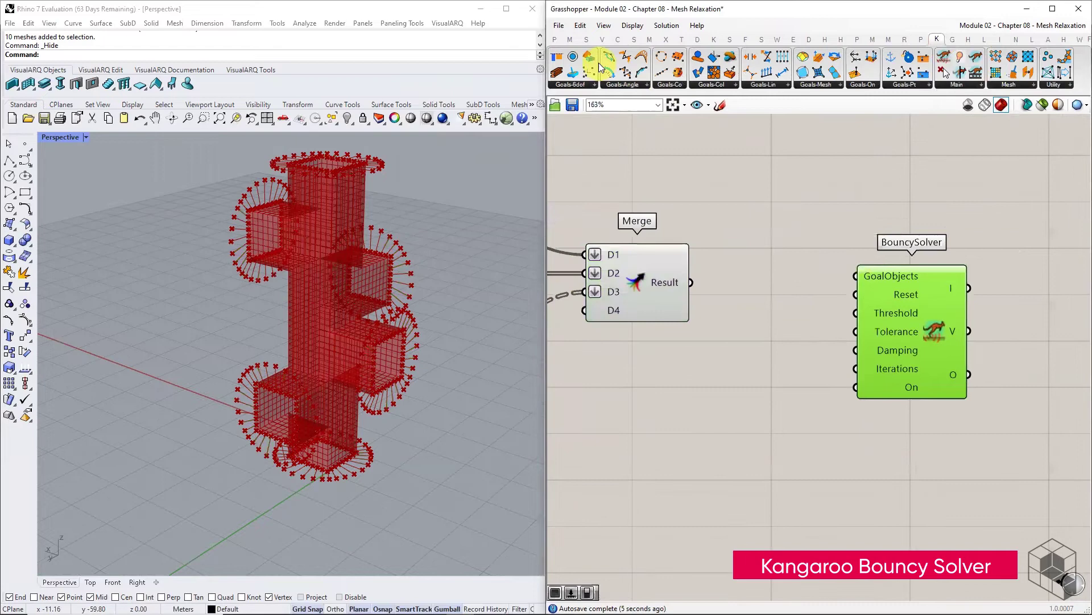
- Wire a Boolean Toggle to BouncySolver's On input, a Button to Reset, and Merge's Result to GoalObjects
{"action": "left_click", "coordinate": [556, 38]}
{"action": "left_click", "coordinate": [786, 84]}
{"action": "left_click", "coordinate": [797, 114]}
{"action": "left_click", "coordinate": [765, 386]}
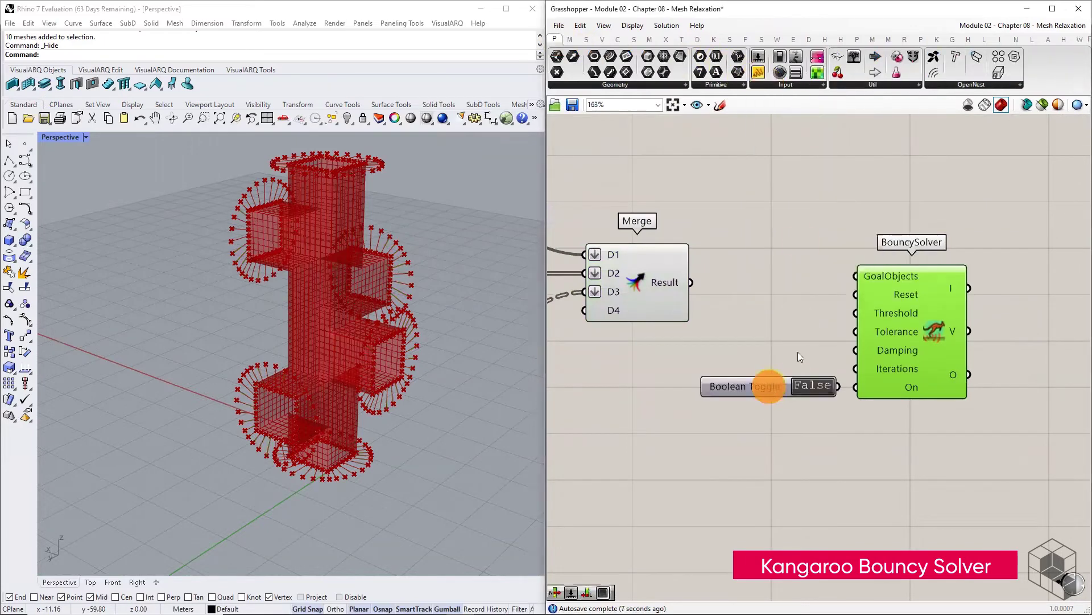
{"action": "left_click", "coordinate": [785, 84]}
{"action": "left_click", "coordinate": [796, 131]}
{"action": "left_click", "coordinate": [796, 309]}
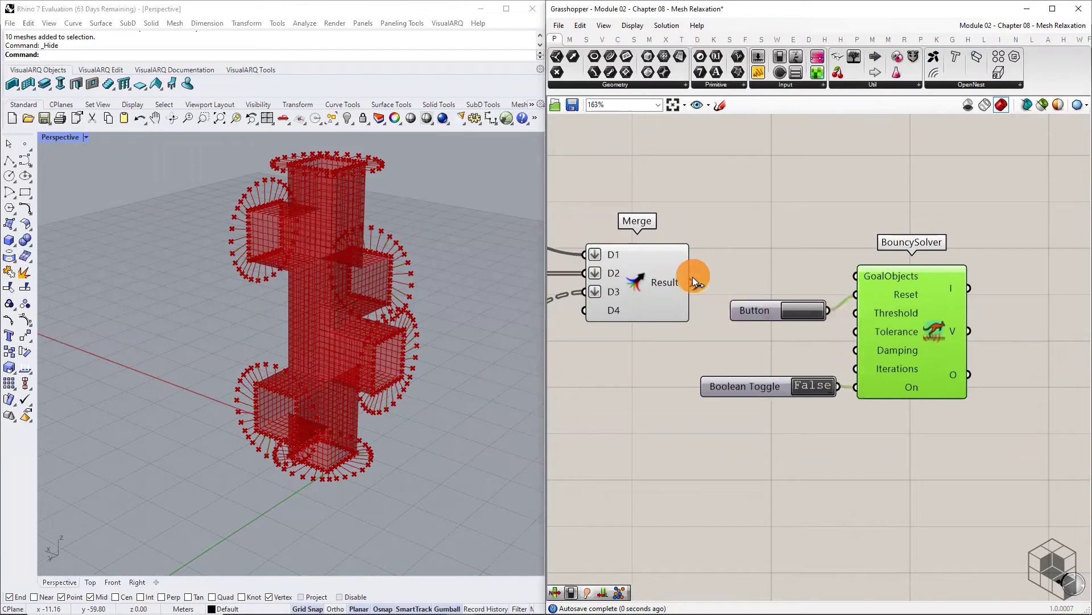
{"action": "left_click_drag", "start_coordinate": [692, 281], "coordinate": [855, 277]}
- Turn off the previews of the upstream geometry, the two Point parameters feeding Anchor, and the Line component
{"action": "scroll", "coordinate": [917, 240], "scroll_direction": "down", "scroll_amount": 9}
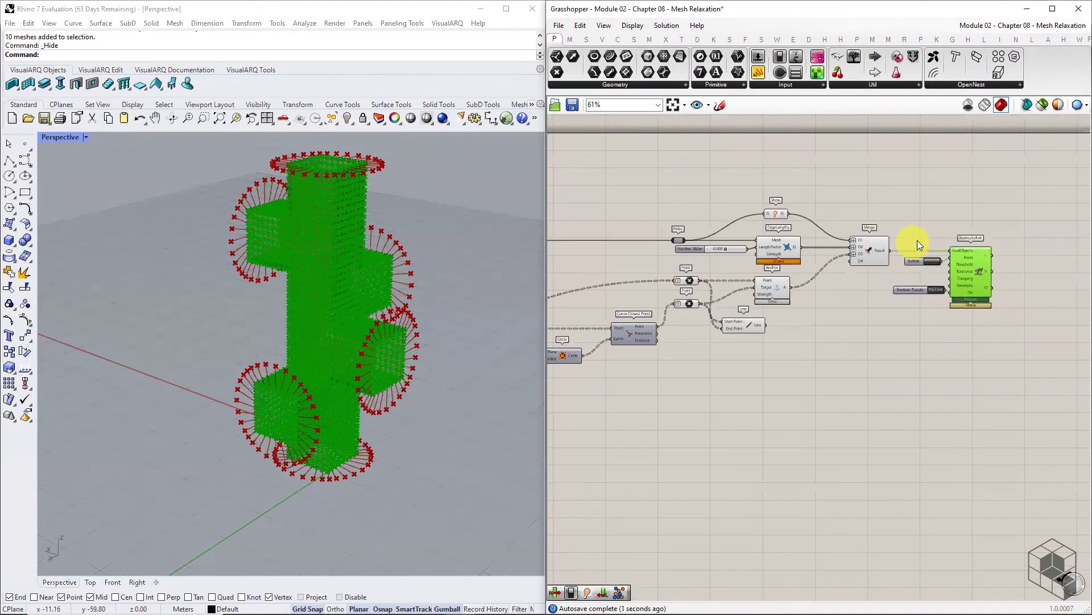
{"action": "right_click_drag", "start_coordinate": [825, 234], "coordinate": [968, 229]}
{"action": "left_click_drag", "start_coordinate": [712, 265], "coordinate": [673, 233]}
{"action": "middle_click", "coordinate": [692, 229]}
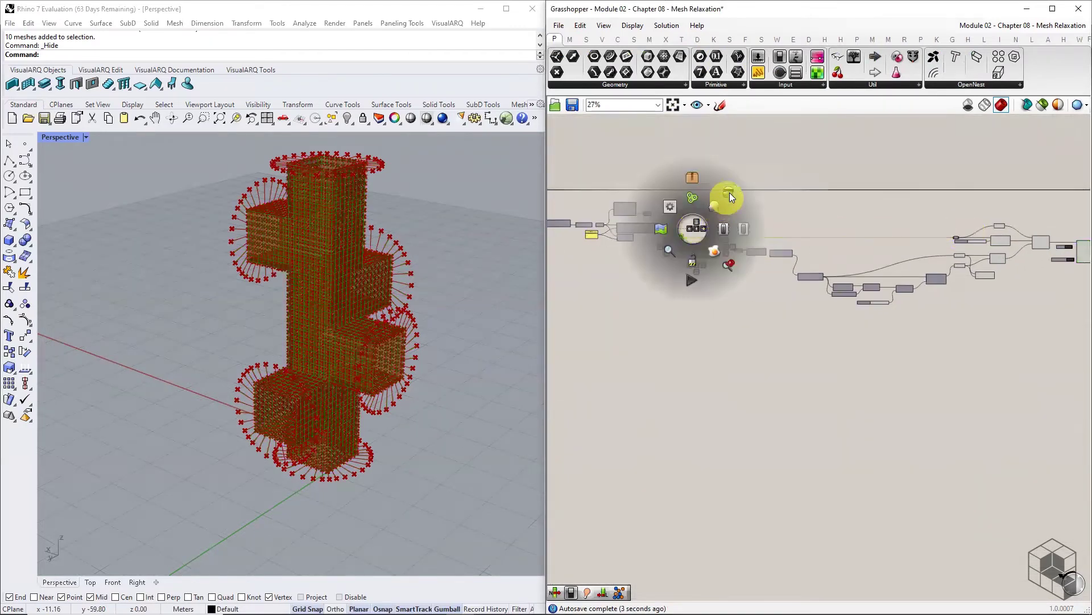
{"action": "left_click", "coordinate": [729, 191]}
{"action": "right_click_drag", "start_coordinate": [954, 239], "coordinate": [797, 239]}
{"action": "scroll", "coordinate": [870, 252], "scroll_direction": "up", "scroll_amount": 8}
{"action": "left_click_drag", "start_coordinate": [814, 229], "coordinate": [738, 307]}
{"action": "middle_click", "coordinate": [791, 263]}
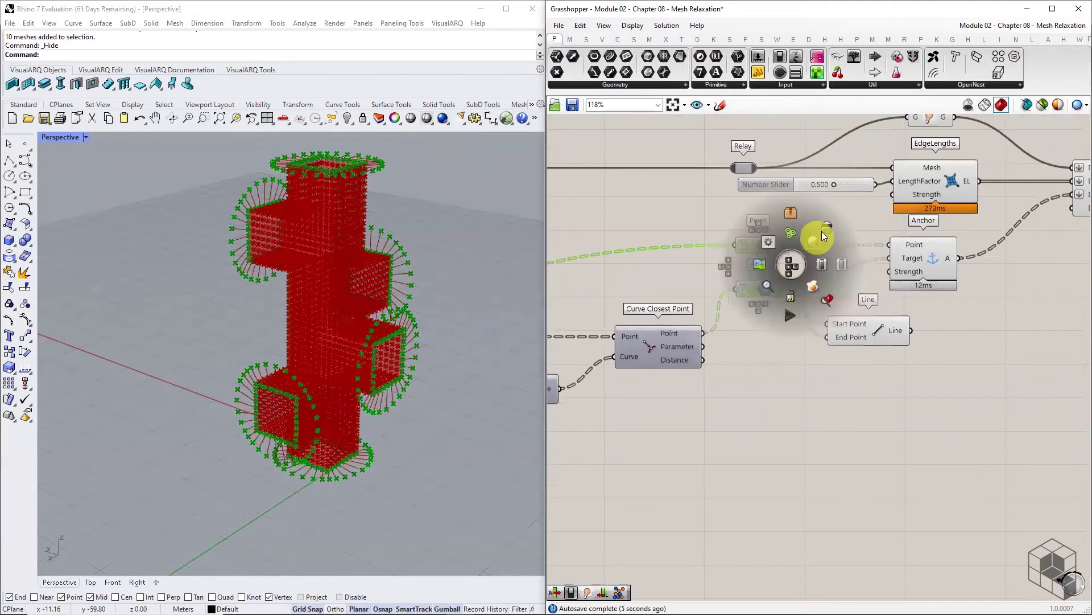
{"action": "left_click", "coordinate": [828, 225]}
{"action": "right_click_drag", "start_coordinate": [988, 314], "coordinate": [763, 307]}
{"action": "left_click", "coordinate": [636, 327]}
{"action": "middle_click", "coordinate": [656, 322]}
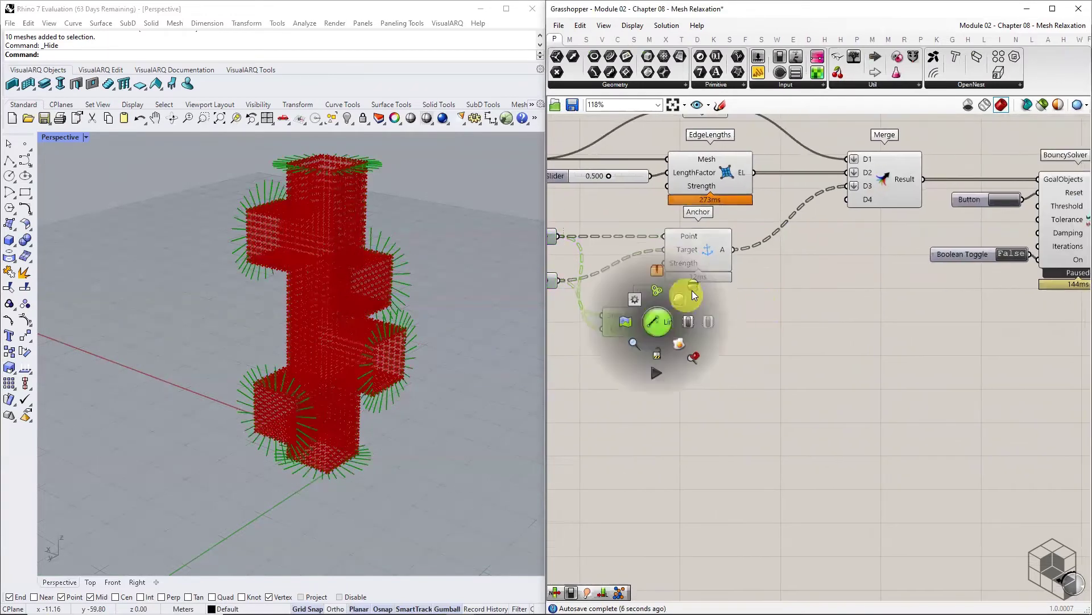
{"action": "left_click", "coordinate": [693, 289]}
- Align BouncySolver with its button and toggle, reset the solver, and switch the toggle to True
{"action": "right_click_drag", "start_coordinate": [1046, 321], "coordinate": [826, 375]}
{"action": "left_click_drag", "start_coordinate": [882, 309], "coordinate": [899, 304]}
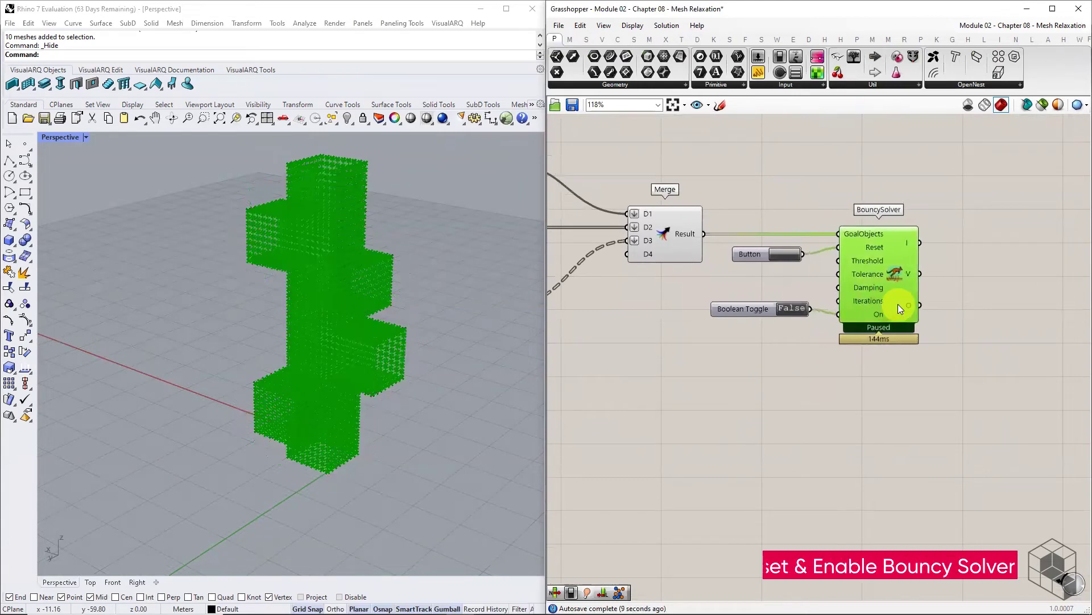
{"action": "left_click", "coordinate": [857, 362]}
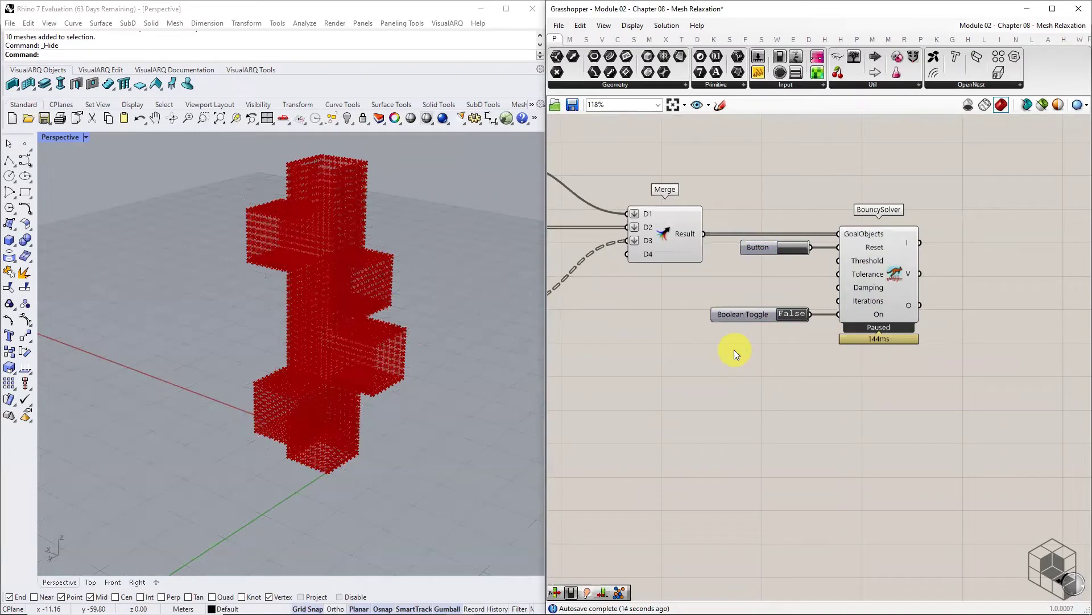
{"action": "left_click", "coordinate": [792, 246]}
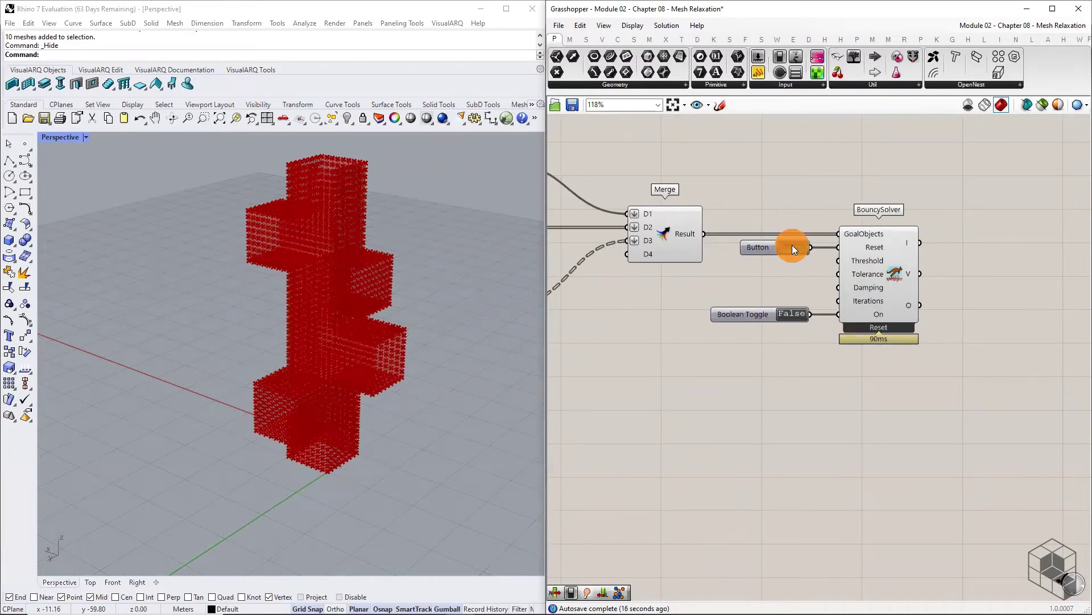
{"action": "left_click", "coordinate": [790, 312]}
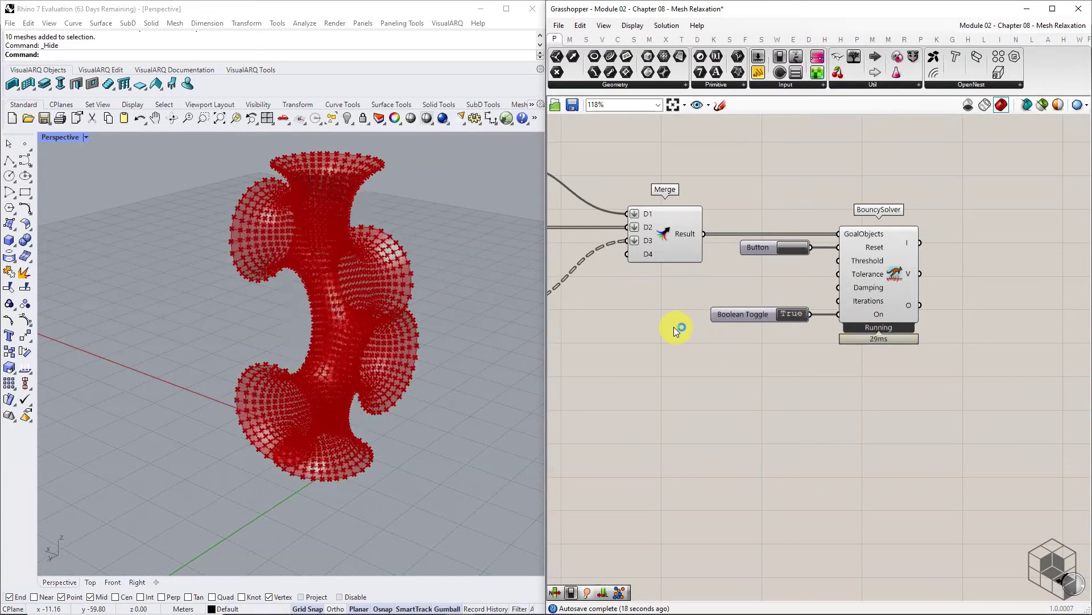
- Add a List Item component and connect BouncySolver's O output to its List input
{"action": "mouse_move", "coordinate": [464, 375]}
{"action": "right_mouse_down"}
{"action": "mouse_move", "coordinate": [373, 390]}
{"action": "mouse_move", "coordinate": [264, 385]}
{"action": "mouse_move", "coordinate": [447, 377]}
{"action": "right_mouse_up"}
{"action": "left_click", "coordinate": [587, 40]}
{"action": "left_click", "coordinate": [655, 86]}
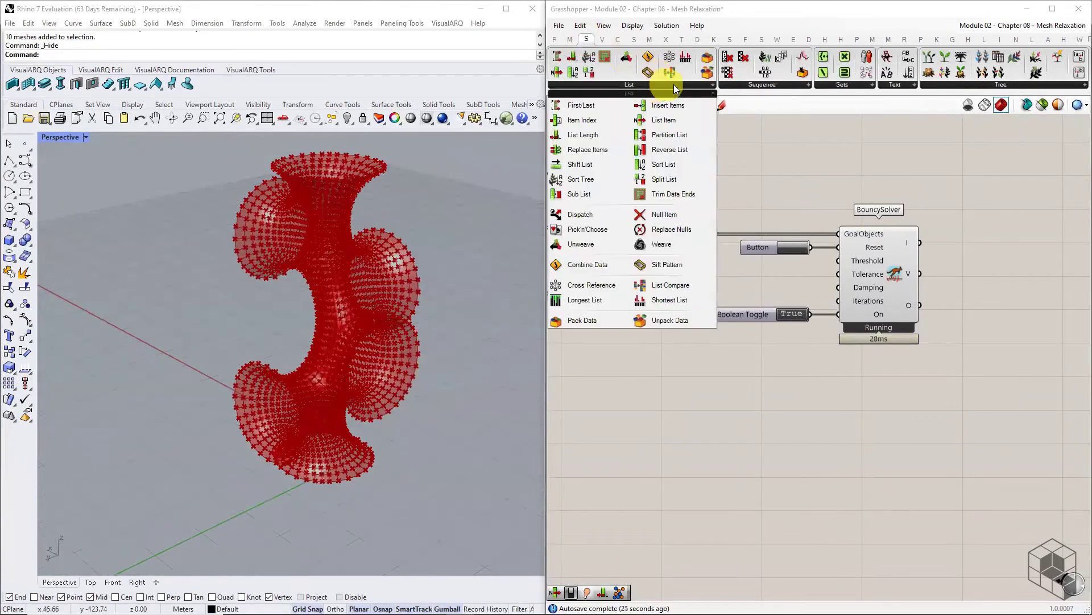
{"action": "left_click_drag", "start_coordinate": [926, 305], "coordinate": [954, 295]}
{"action": "left_click_drag", "start_coordinate": [982, 307], "coordinate": [987, 316]}
- Turn off BouncySolver's preview and reset the running simulation
{"action": "left_click", "coordinate": [870, 282]}
{"action": "middle_click", "coordinate": [874, 283]}
{"action": "left_click", "coordinate": [908, 247]}
{"action": "scroll", "coordinate": [783, 293], "scroll_direction": "up", "scroll_amount": 2}
{"action": "left_click", "coordinate": [800, 279]}
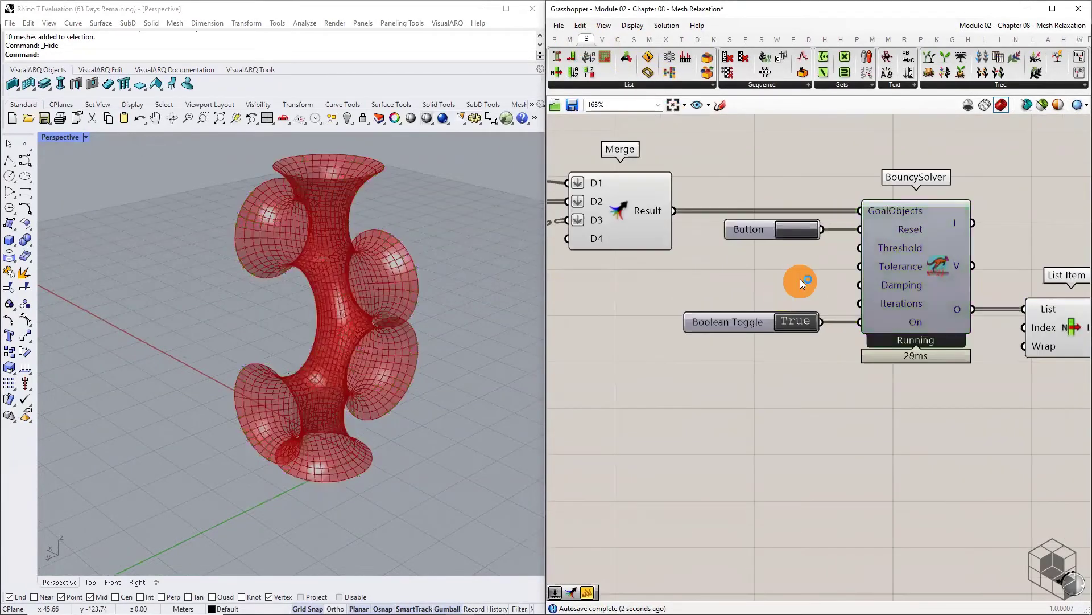
{"action": "left_click", "coordinate": [794, 230]}
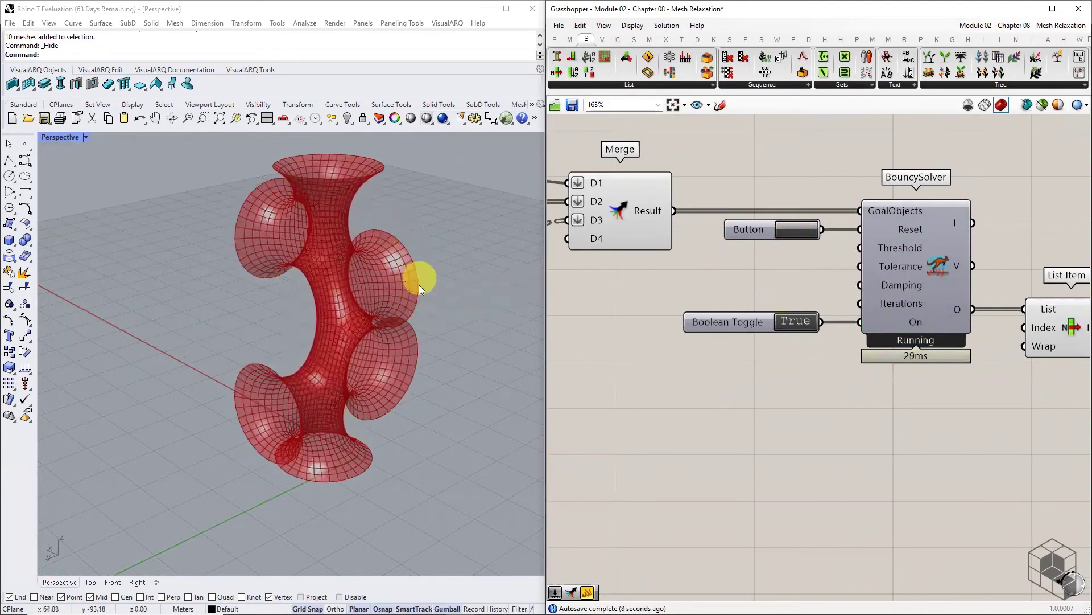
- Preview the Circle component temporarily to compare the target circles with the relaxed mesh openings
{"action": "right_click_drag", "start_coordinate": [597, 343], "coordinate": [892, 308]}
{"action": "scroll", "coordinate": [891, 309], "scroll_direction": "down", "scroll_amount": 3}
{"action": "right_click_drag", "start_coordinate": [731, 318], "coordinate": [990, 292]}
{"action": "right_click_drag", "start_coordinate": [715, 325], "coordinate": [1003, 269]}
{"action": "middle_click", "coordinate": [939, 327]}
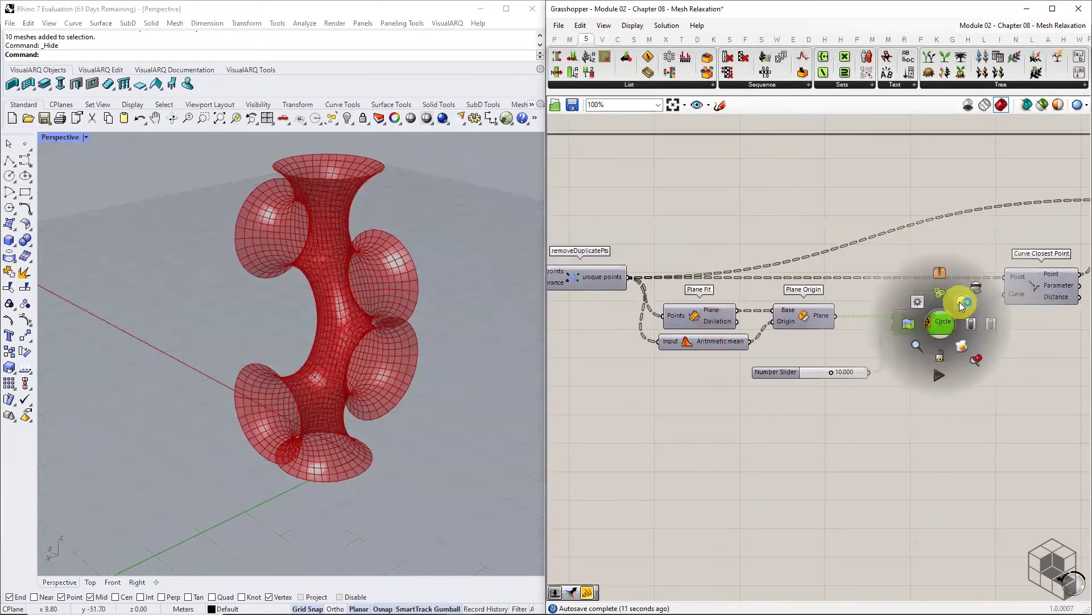
{"action": "left_click", "coordinate": [960, 302]}
{"action": "right_click_drag", "start_coordinate": [479, 354], "coordinate": [328, 348]}
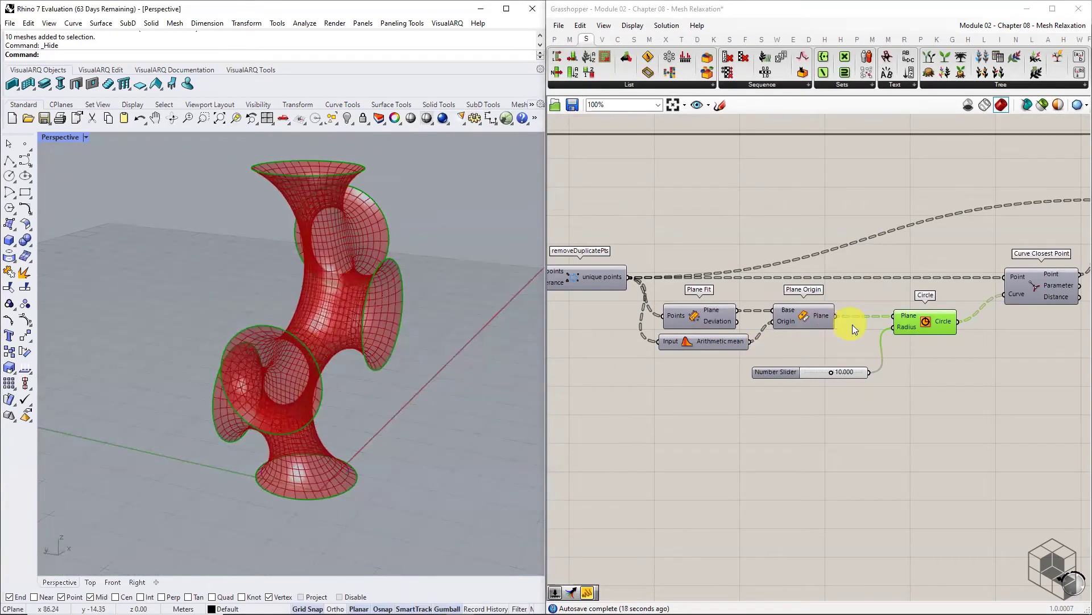
{"action": "middle_click", "coordinate": [910, 320]}
{"action": "left_click", "coordinate": [949, 286]}
- Set the number slider feeding EdgeLengths' LengthFactor to 0.127
{"action": "right_click_drag", "start_coordinate": [1018, 336], "coordinate": [596, 391]}
{"action": "scroll", "coordinate": [780, 177], "scroll_direction": "up", "scroll_amount": 1}
{"action": "scroll", "coordinate": [697, 302], "scroll_direction": "up", "scroll_amount": 5}
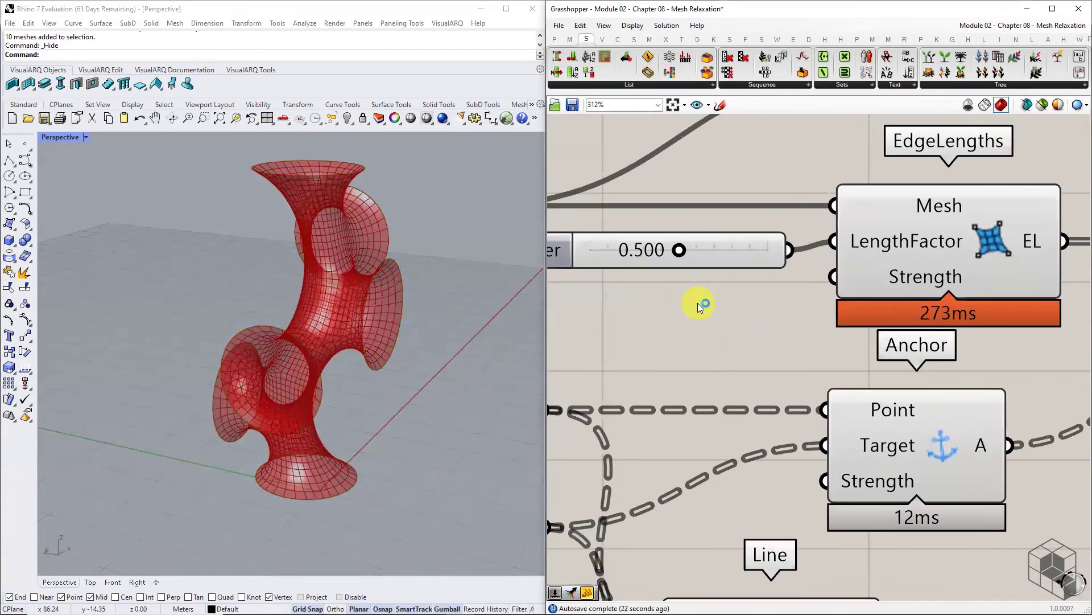
{"action": "left_click_drag", "start_coordinate": [676, 241], "coordinate": [585, 244]}
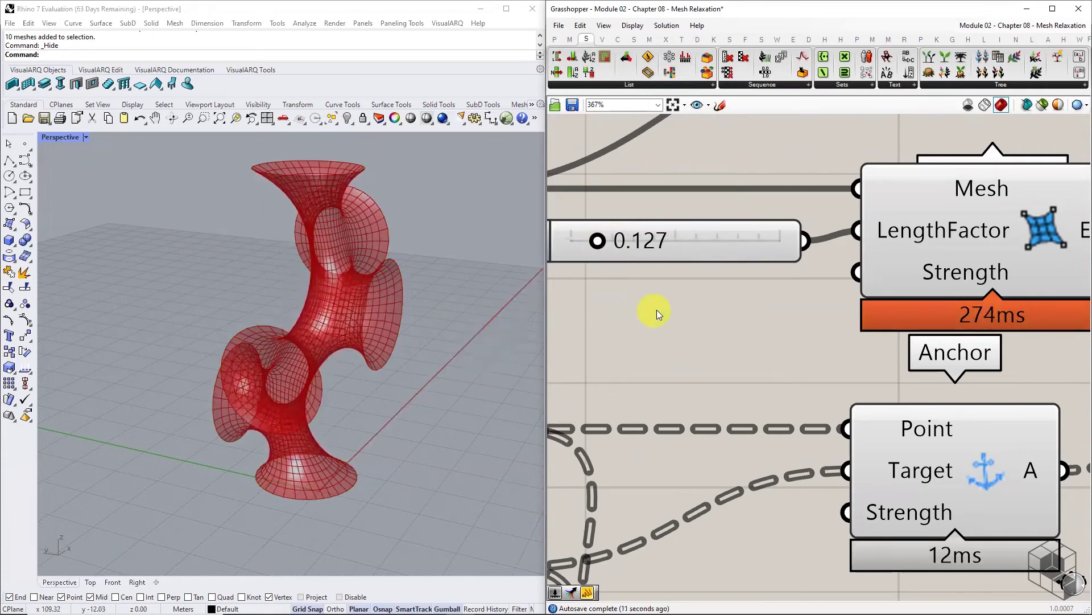
{"action": "right_click_drag", "start_coordinate": [673, 308], "coordinate": [728, 296]}
{"action": "scroll", "coordinate": [727, 295], "scroll_direction": "down", "scroll_amount": 4}
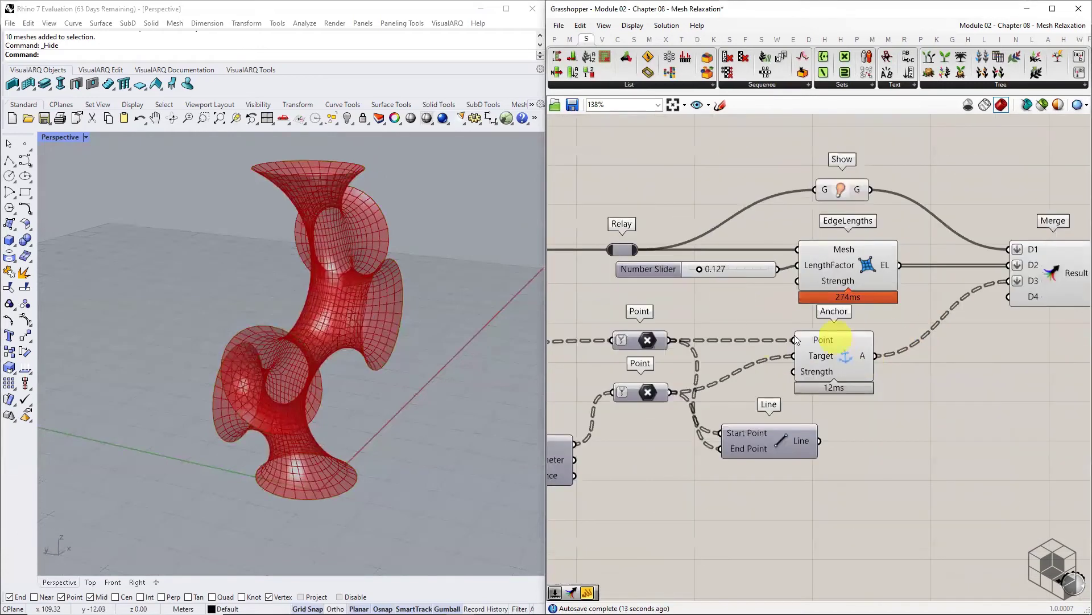
- Set the number slider driving the Circle radius to 10.916
{"action": "right_click_drag", "start_coordinate": [959, 337], "coordinate": [1031, 329]}
{"action": "right_click_drag", "start_coordinate": [727, 366], "coordinate": [947, 294]}
{"action": "scroll", "coordinate": [731, 455], "scroll_direction": "up", "scroll_amount": 3}
{"action": "left_click_drag", "start_coordinate": [732, 408], "coordinate": [759, 408]}
{"action": "right_click_drag", "start_coordinate": [510, 392], "coordinate": [398, 389]}
{"action": "mouse_move", "coordinate": [748, 409]}
{"action": "left_mouse_down"}
{"action": "mouse_move", "coordinate": [689, 408]}
{"action": "mouse_move", "coordinate": [741, 408]}
{"action": "left_mouse_up"}
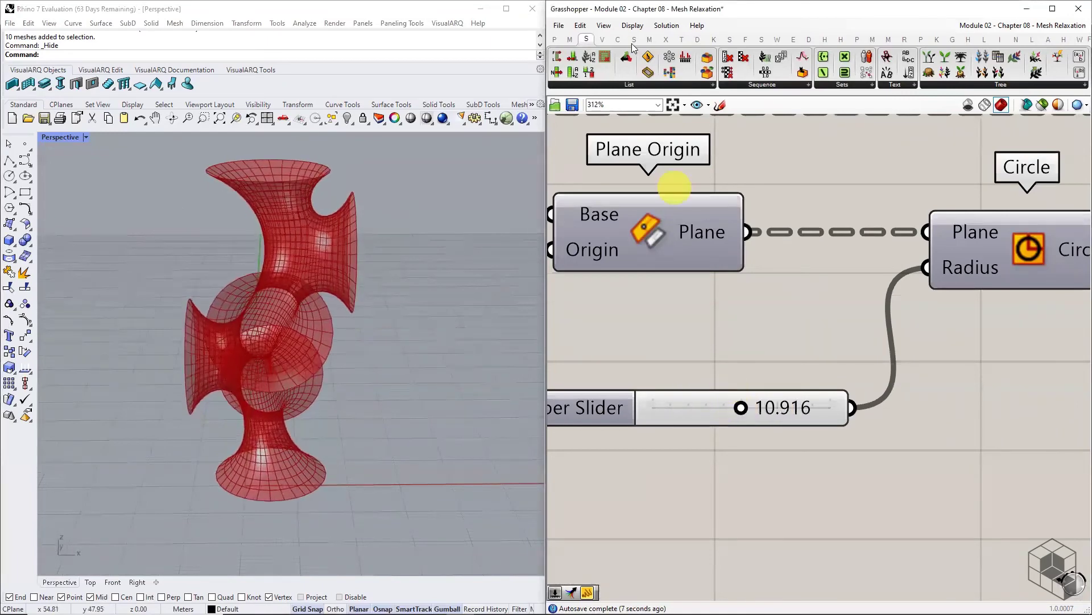
- Add a Panel below the radius slider containing 10, 12, 14, 16, 5 and 8 on separate lines
{"action": "left_click", "coordinate": [556, 39]}
{"action": "left_click_drag", "start_coordinate": [705, 462], "coordinate": [699, 524]}
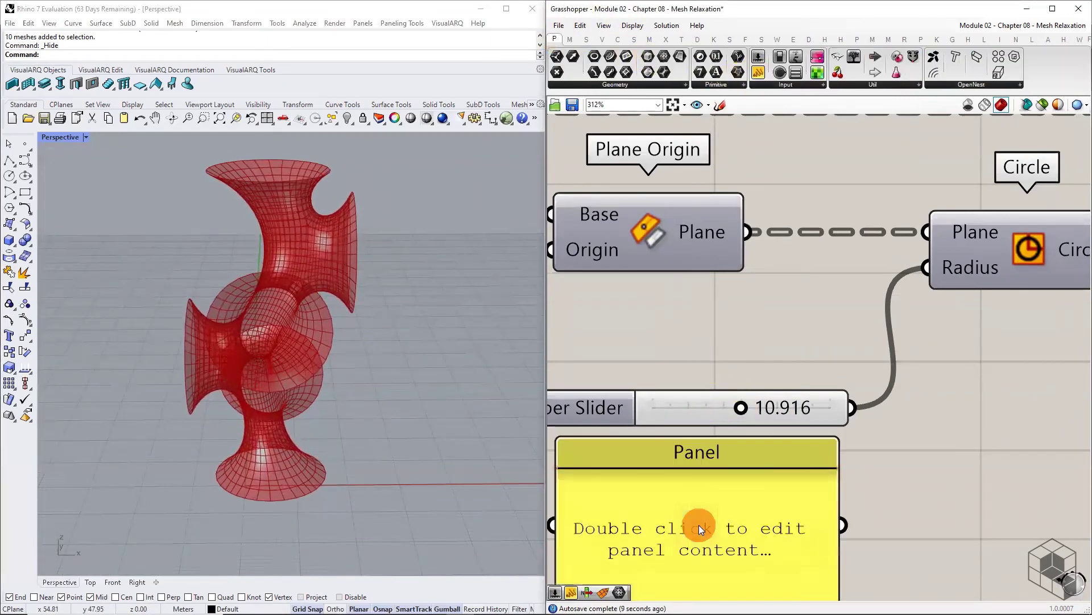
{"action": "right_click_drag", "start_coordinate": [778, 525], "coordinate": [796, 367]}
{"action": "right_click", "coordinate": [738, 427]}
{"action": "double_click", "coordinate": [678, 425]}
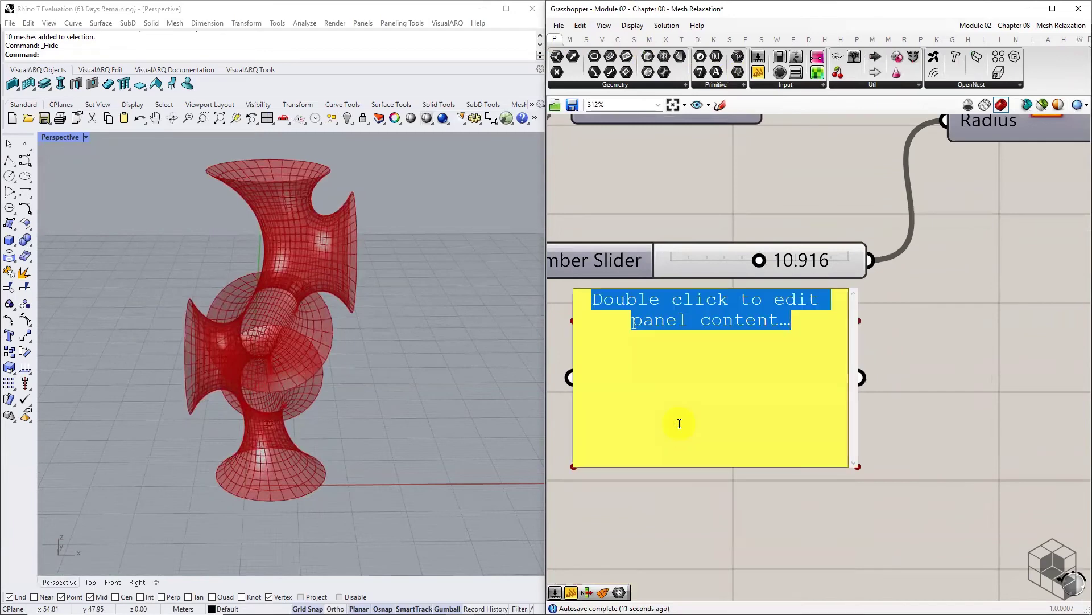
{"action": "type", "text": "10"}
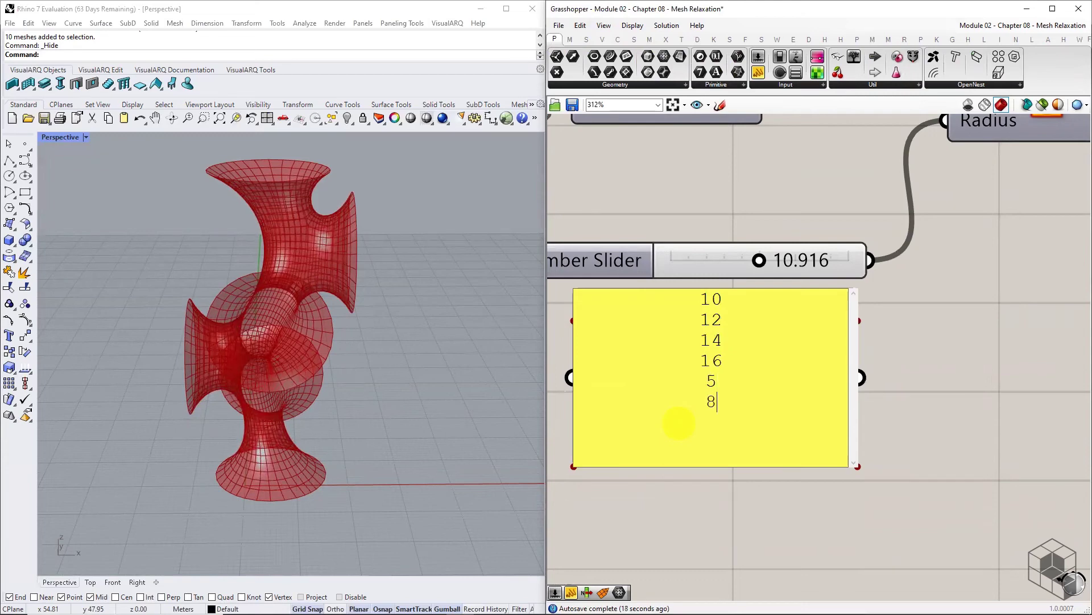
{"action": "left_click", "coordinate": [1014, 406]}
- Disable Multiline Data on the radius panel and enlarge it to show every item
{"action": "scroll", "coordinate": [783, 409], "scroll_direction": "down", "scroll_amount": 1}
{"action": "right_click", "coordinate": [783, 409]}
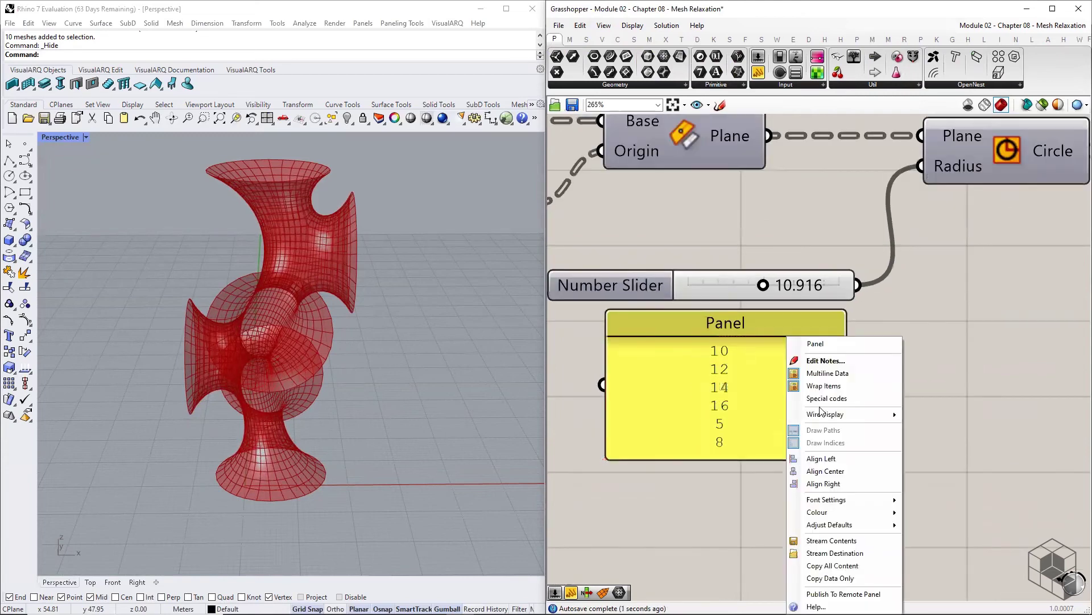
{"action": "left_click", "coordinate": [827, 373]}
{"action": "left_click_drag", "start_coordinate": [727, 451], "coordinate": [726, 535]}
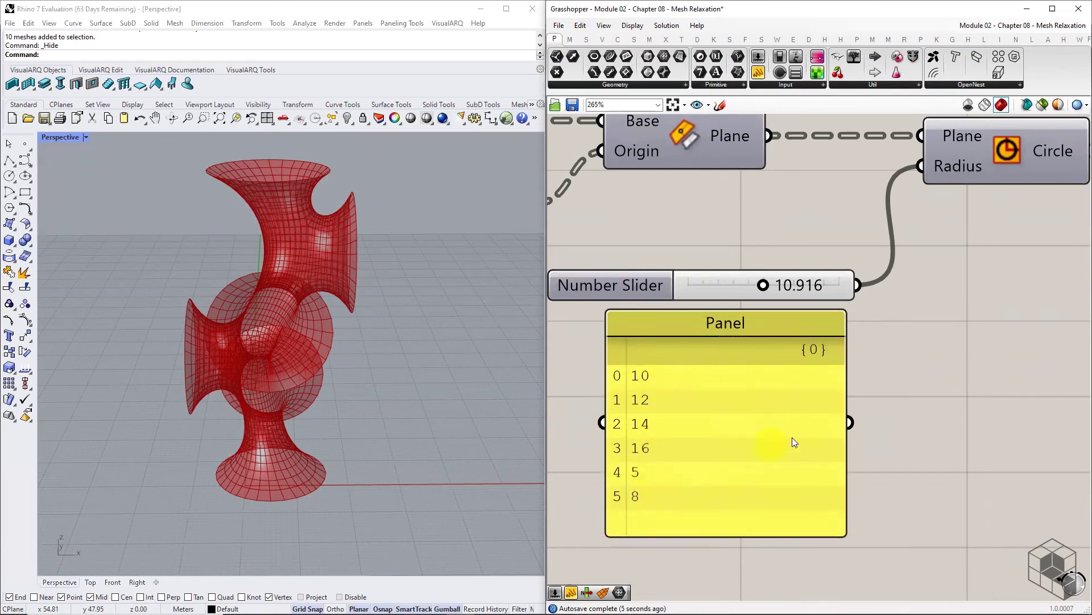
- Connect the panel to Circle's Radius input in place of the number slider and graft that input
{"action": "scroll", "coordinate": [795, 442], "scroll_direction": "down", "scroll_amount": 1}
{"action": "left_click_drag", "start_coordinate": [837, 421], "coordinate": [889, 206]}
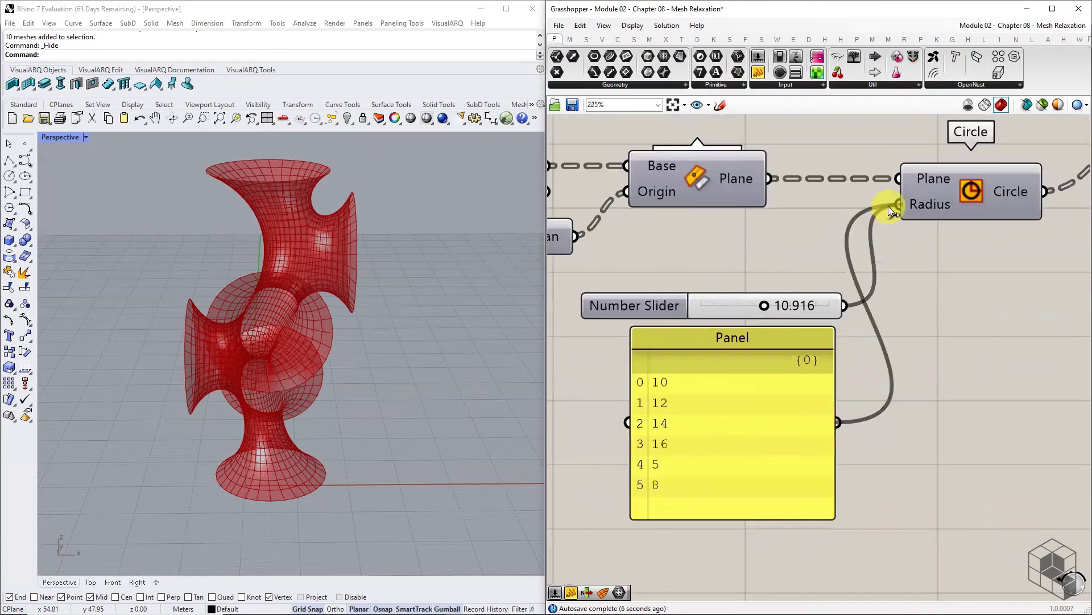
{"action": "left_click", "coordinate": [798, 312]}
{"action": "right_click_drag", "start_coordinate": [914, 309], "coordinate": [738, 391]}
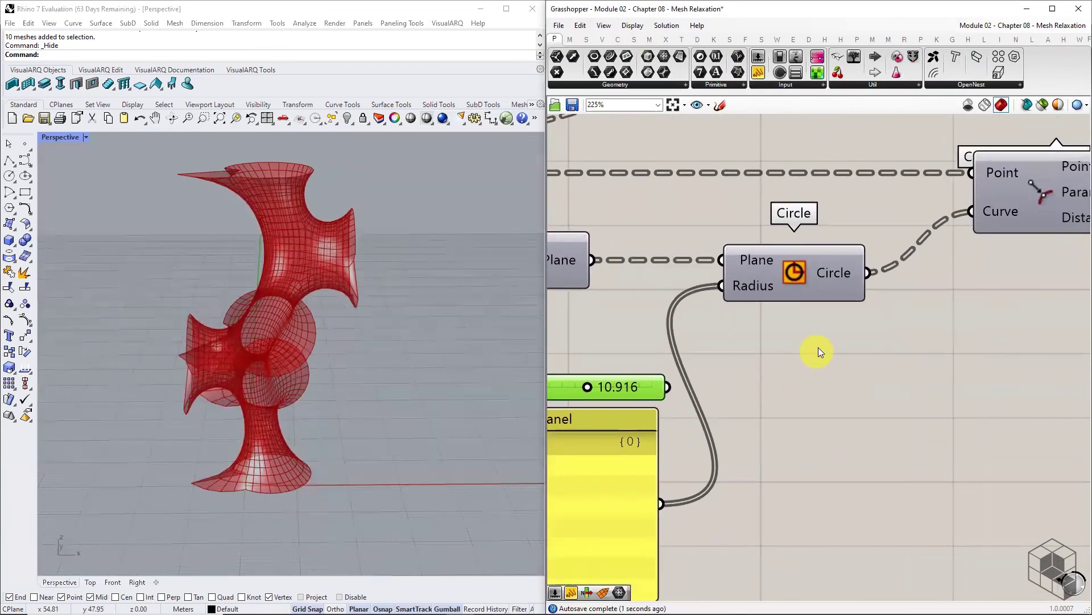
{"action": "left_click", "coordinate": [818, 347]}
{"action": "right_click", "coordinate": [742, 285]}
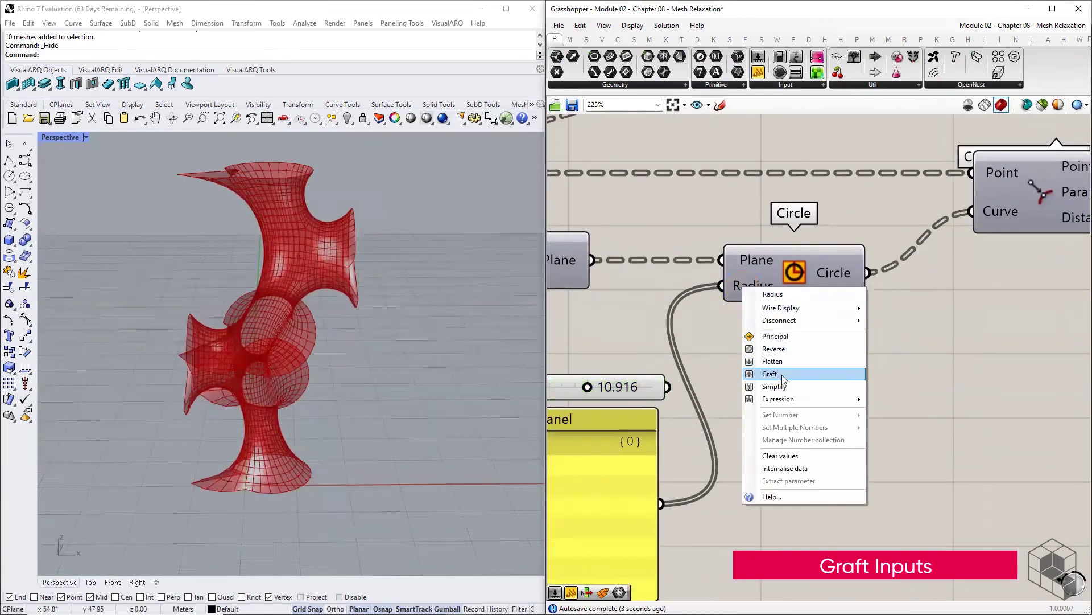
{"action": "left_click", "coordinate": [781, 372]}
- Reset BouncySolver and examine the relaxed mesh tower from several sides
{"action": "scroll", "coordinate": [781, 358], "scroll_direction": "down", "scroll_amount": 3}
{"action": "right_click_drag", "start_coordinate": [984, 311], "coordinate": [663, 322]}
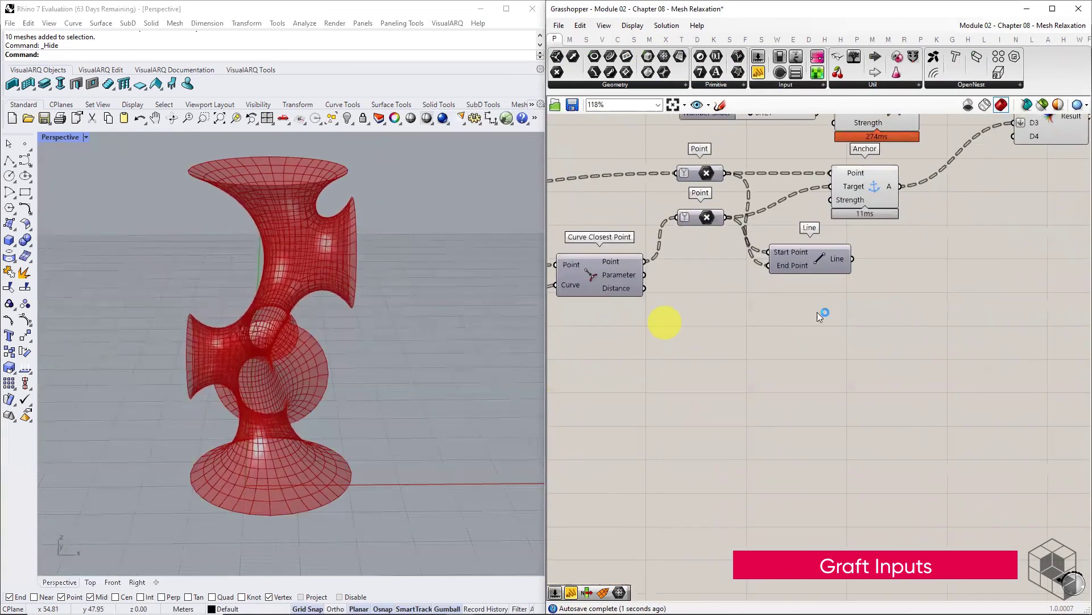
{"action": "right_click_drag", "start_coordinate": [949, 304], "coordinate": [638, 381]}
{"action": "left_click", "coordinate": [874, 203]}
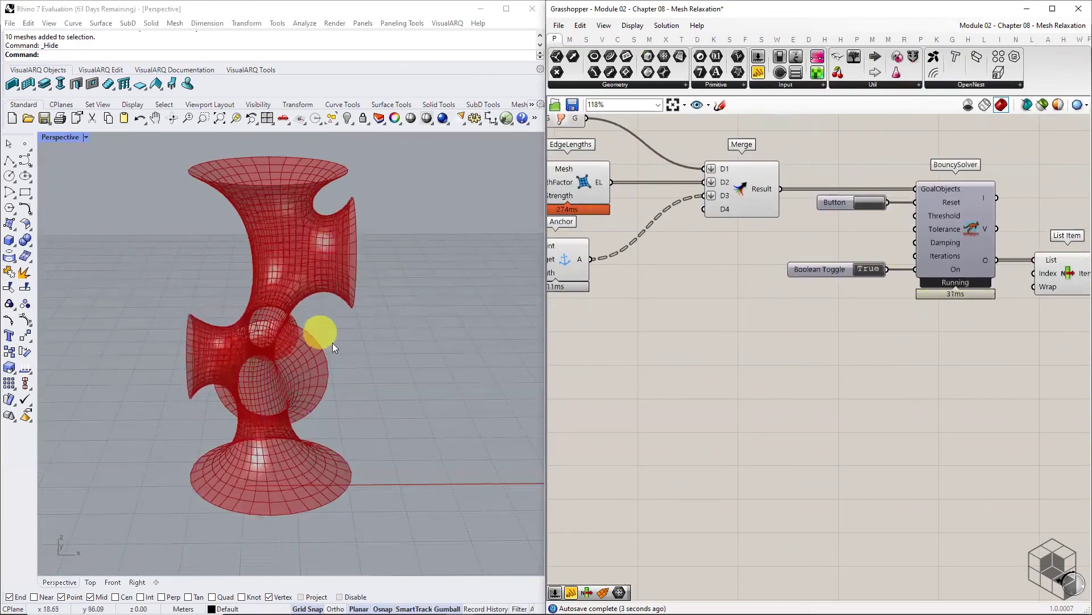
{"action": "mouse_move", "coordinate": [316, 329]}
{"action": "right_mouse_down"}
{"action": "mouse_move", "coordinate": [334, 354]}
{"action": "mouse_move", "coordinate": [257, 353]}
{"action": "mouse_move", "coordinate": [213, 322]}
{"action": "mouse_move", "coordinate": [278, 333]}
{"action": "mouse_move", "coordinate": [512, 327]}
{"action": "mouse_move", "coordinate": [49, 329]}
{"action": "mouse_move", "coordinate": [329, 341]}
{"action": "right_mouse_up"}
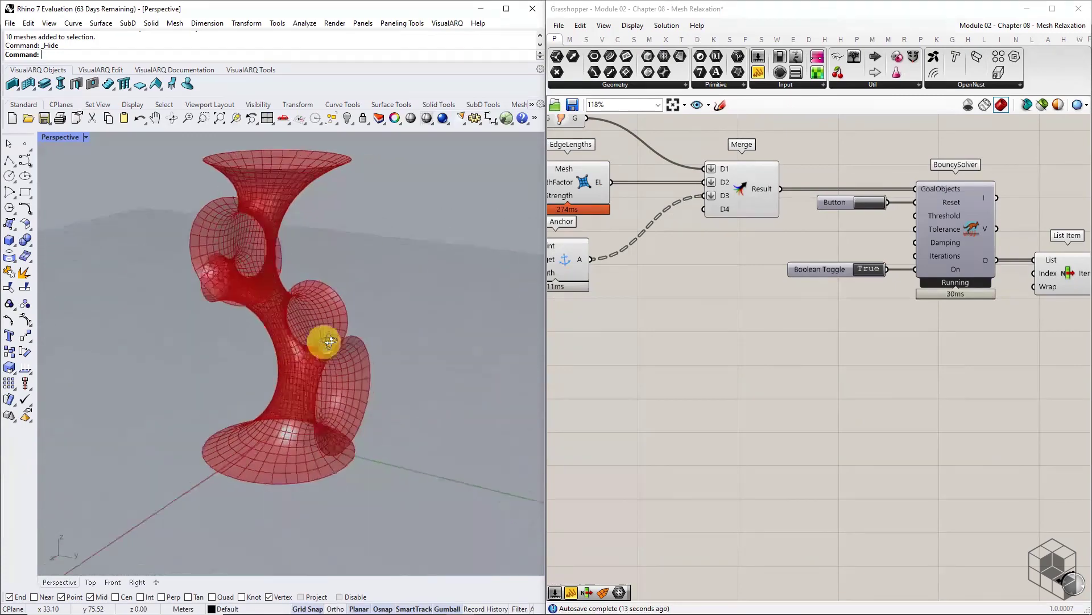
{"action": "right_click_drag", "start_coordinate": [434, 338], "coordinate": [541, 331]}
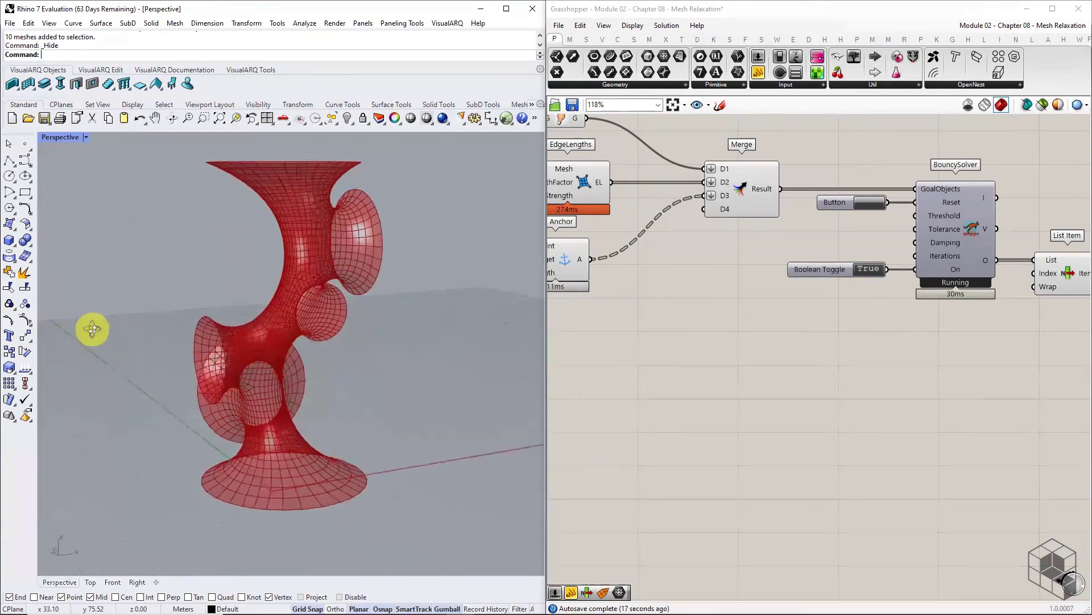